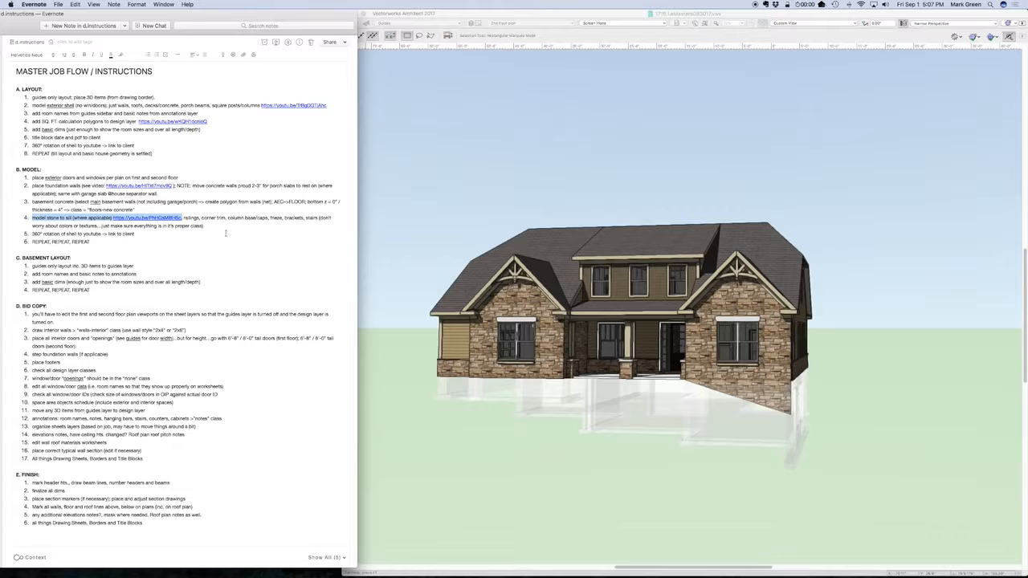
# Review the Model checklist item covering railings, corner trim, column base/caps and frieze in the job flow note
pyautogui.click(226, 233)
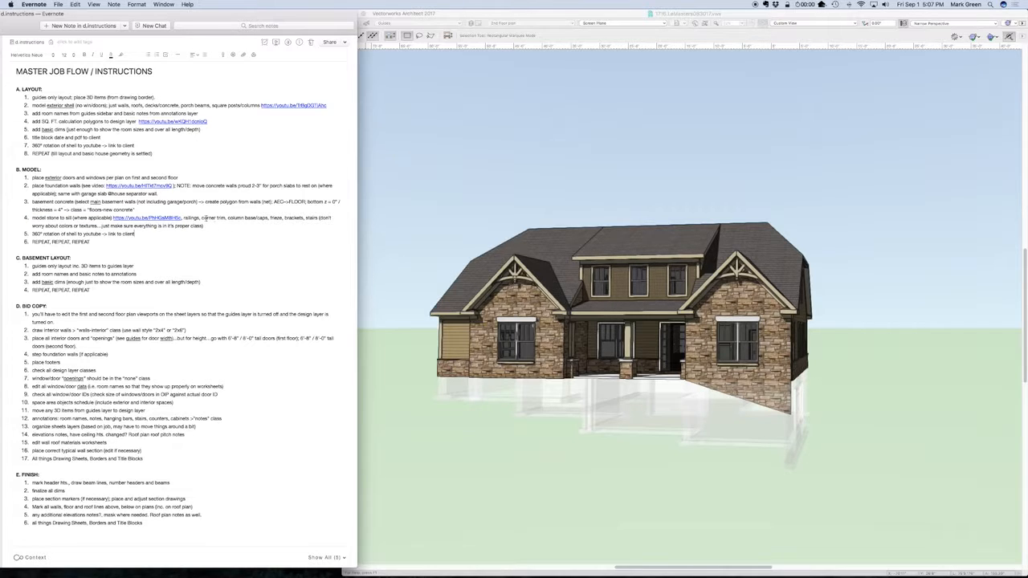
pyautogui.moveTo(206, 217); pyautogui.dragTo(264, 218)
pyautogui.click(275, 218)
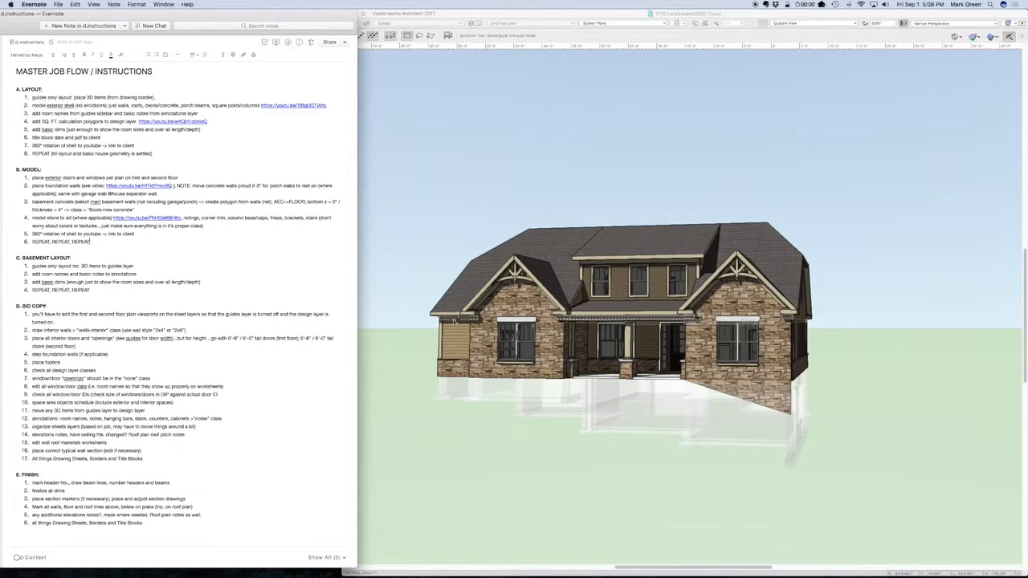
# Switch to Vectorworks and examine the house exterior and its trim from all sides with the Flyover tool
pyautogui.click(490, 190)
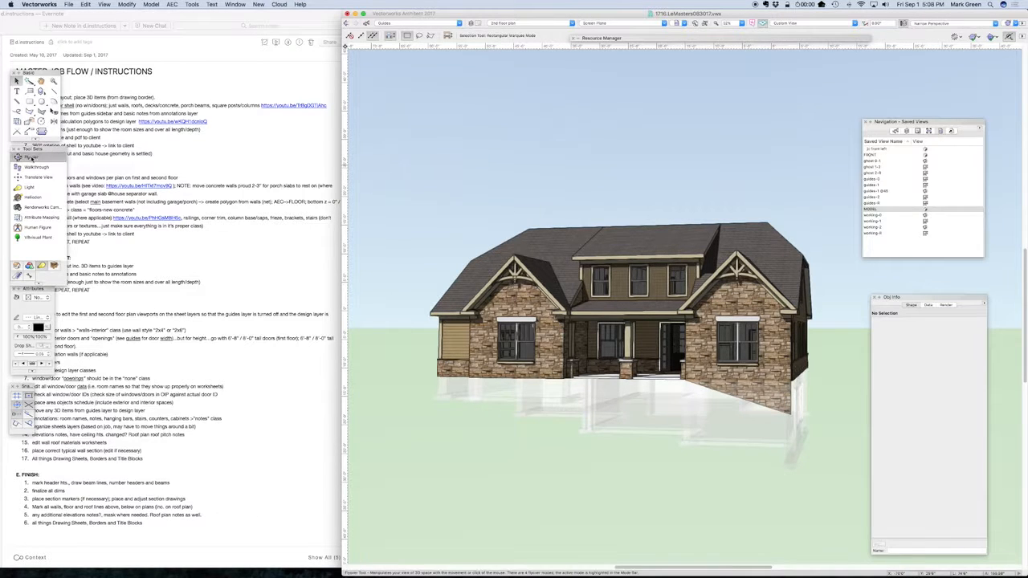
pyautogui.click(32, 158)
pyautogui.moveTo(803, 380); pyautogui.dragTo(634, 380)
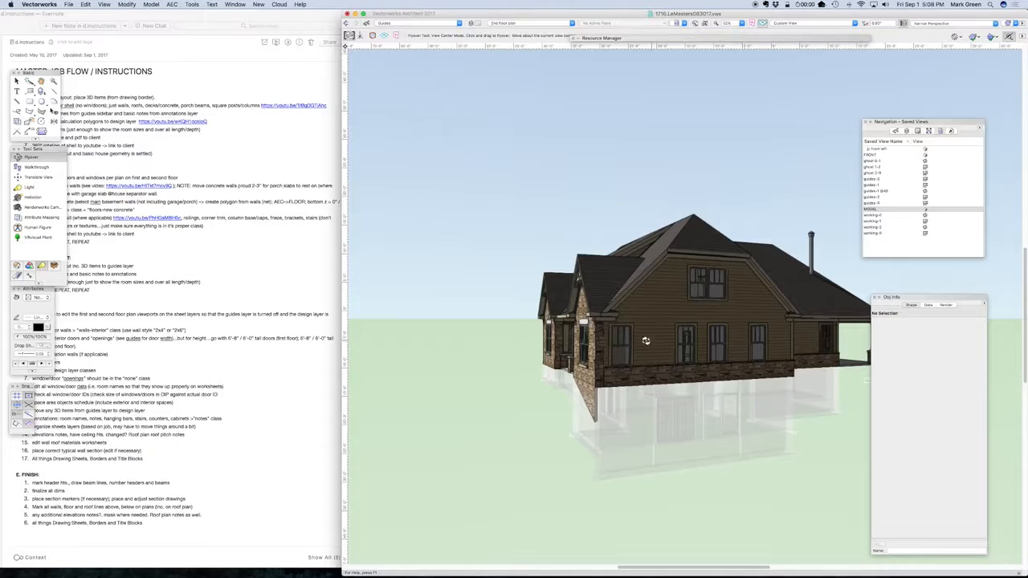
pyautogui.moveTo(604, 309); pyautogui.dragTo(844, 378)
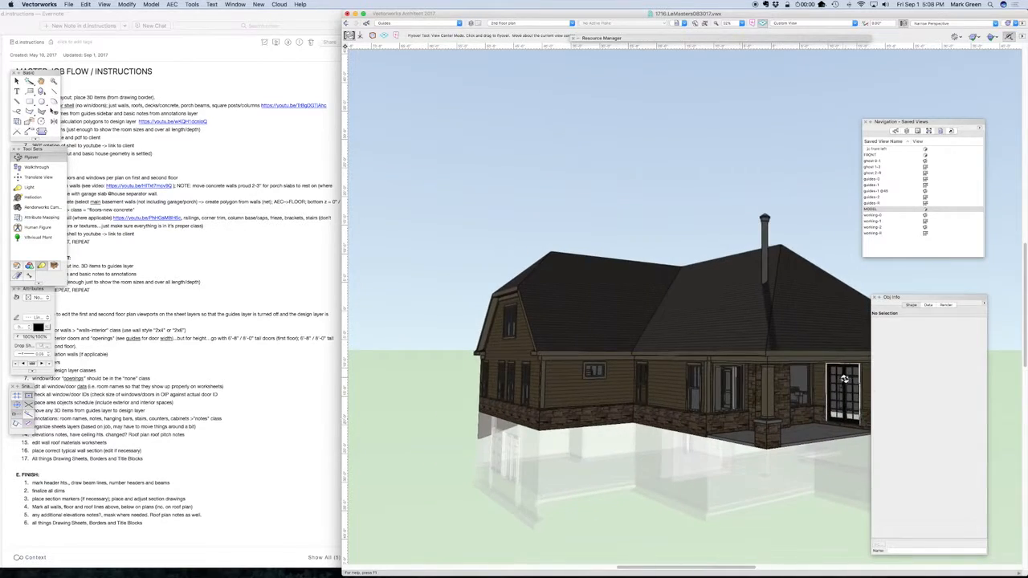
pyautogui.scroll(3, 839, 380)
pyautogui.moveTo(818, 416); pyautogui.dragTo(636, 405)
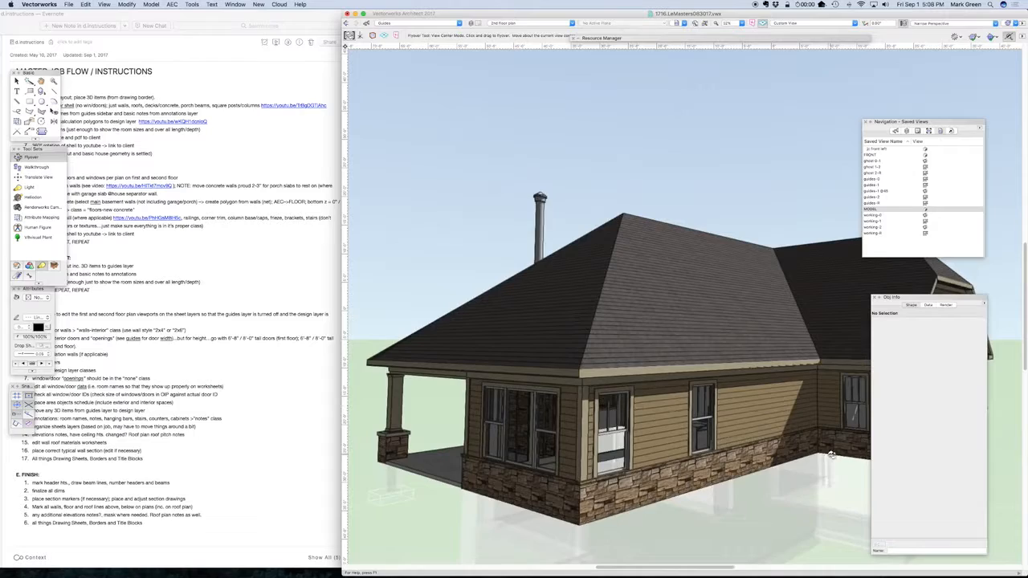
pyautogui.moveTo(831, 455); pyautogui.dragTo(618, 399)
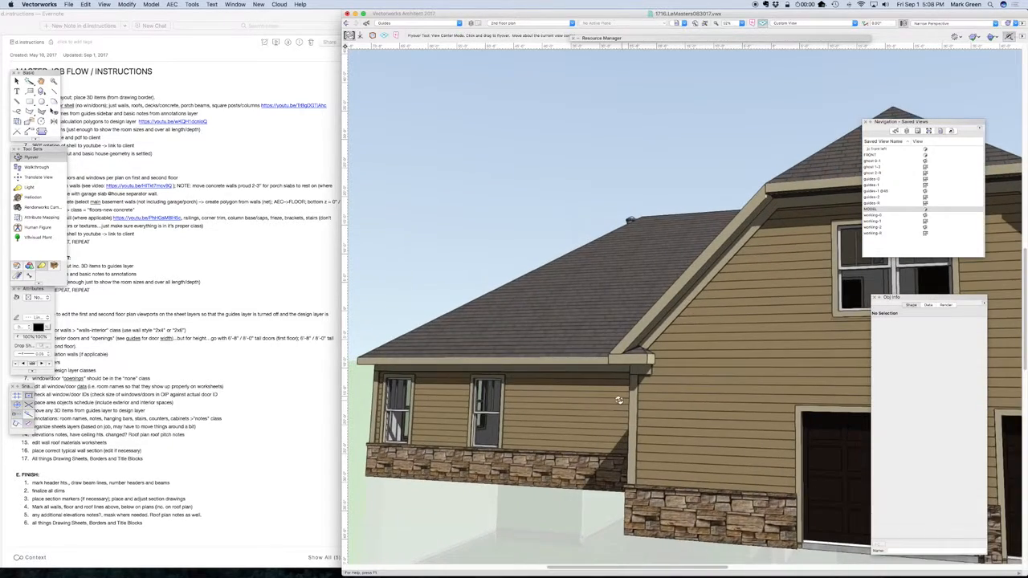
pyautogui.scroll(-3, 618, 400)
pyautogui.moveTo(745, 408); pyautogui.dragTo(677, 458)
pyautogui.scroll(-5, 511, 407)
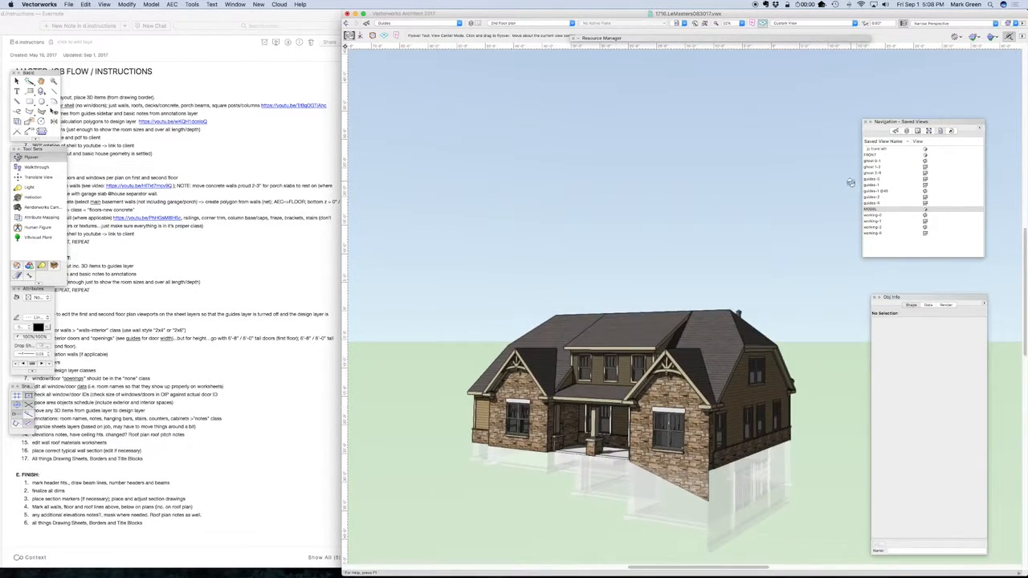
# Open the working-1 saved view and show the Roof plan layer grayed beneath the first floor plan
pyautogui.doubleClick(886, 221)
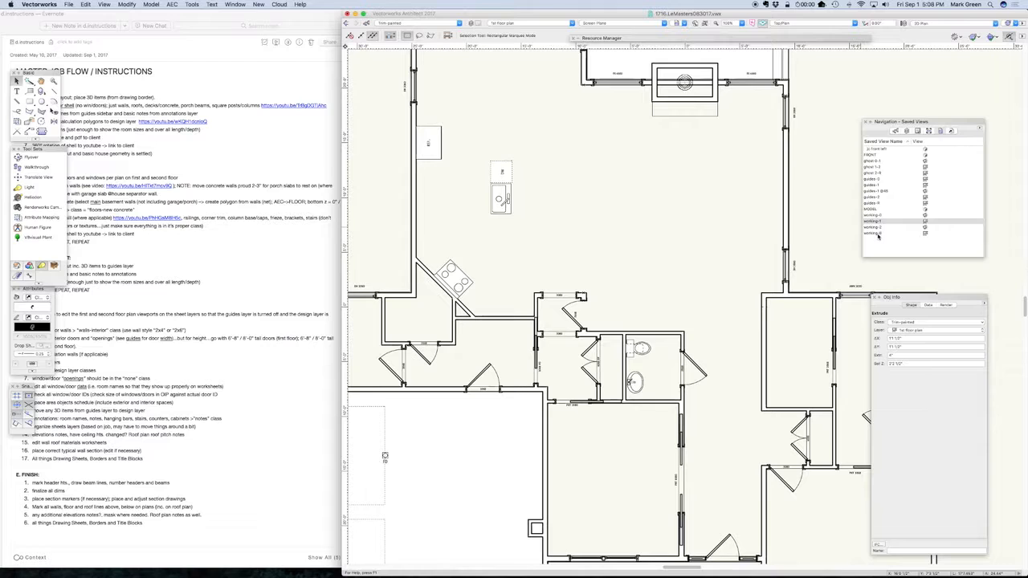
pyautogui.doubleClick(878, 233)
pyautogui.doubleClick(888, 223)
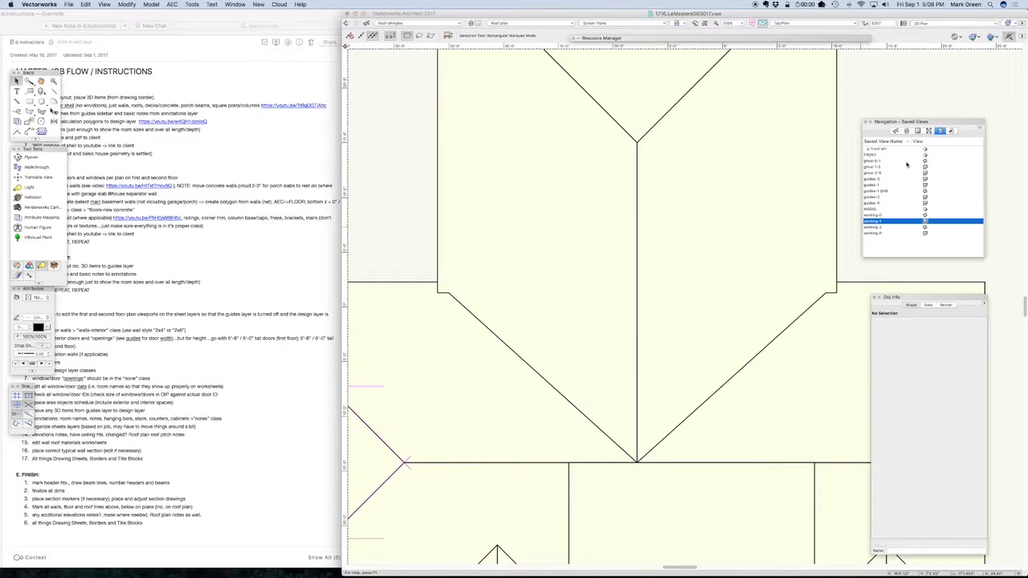
pyautogui.click(906, 130)
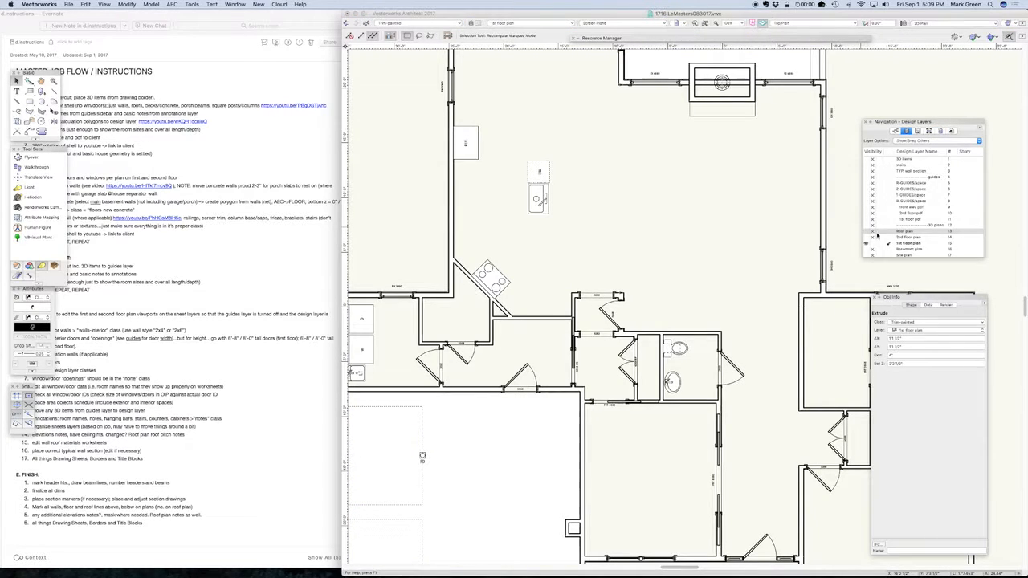
pyautogui.click(878, 232)
pyautogui.scroll(-3, 589, 206)
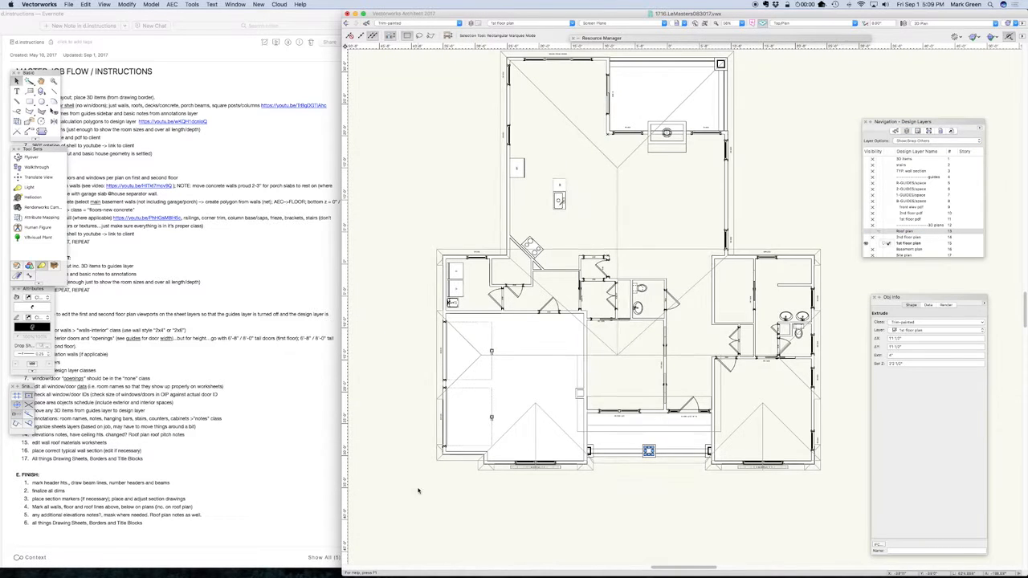
pyautogui.scroll(3, 463, 477)
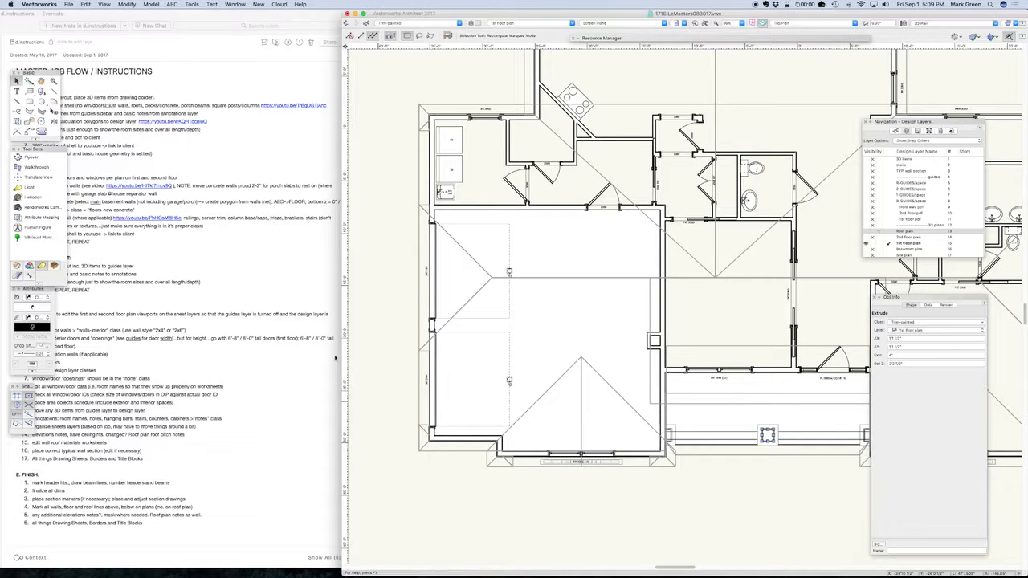
# Inspect the trim extrude running along the tops of the exterior walls in a left isometric view and return to Top/Plan
pyautogui.press('1')
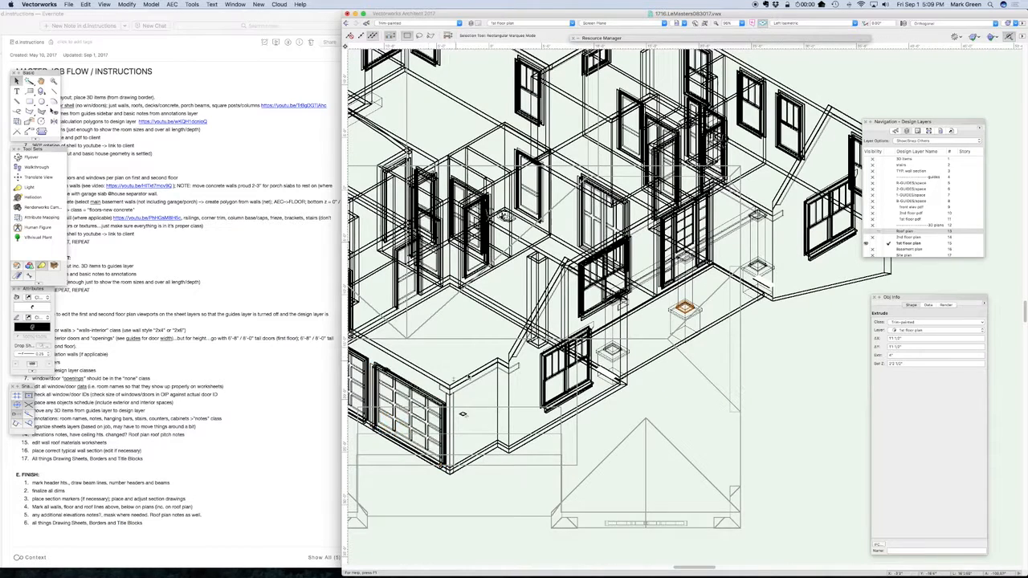
pyautogui.click(475, 382)
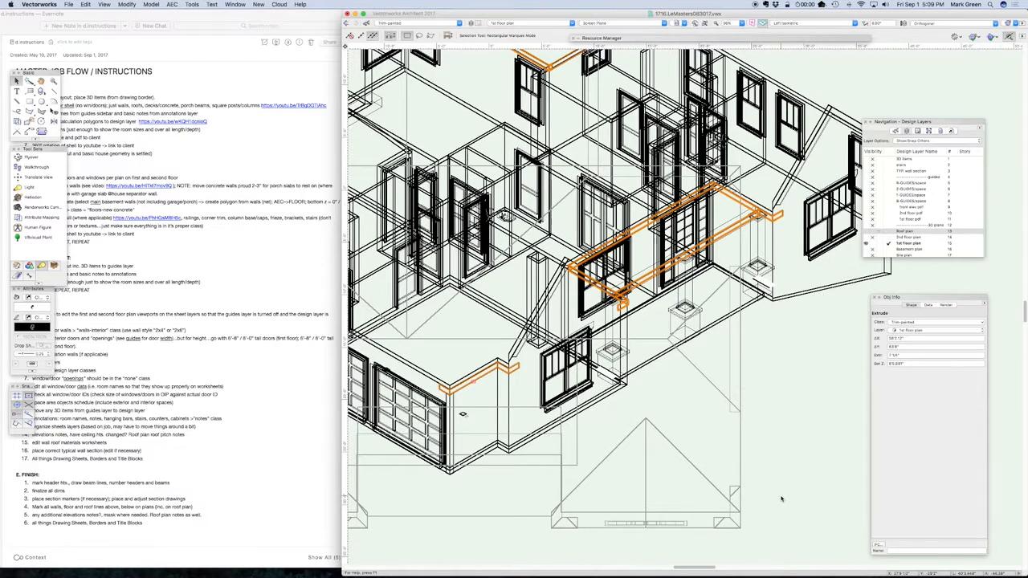
pyautogui.scroll(-3, 780, 499)
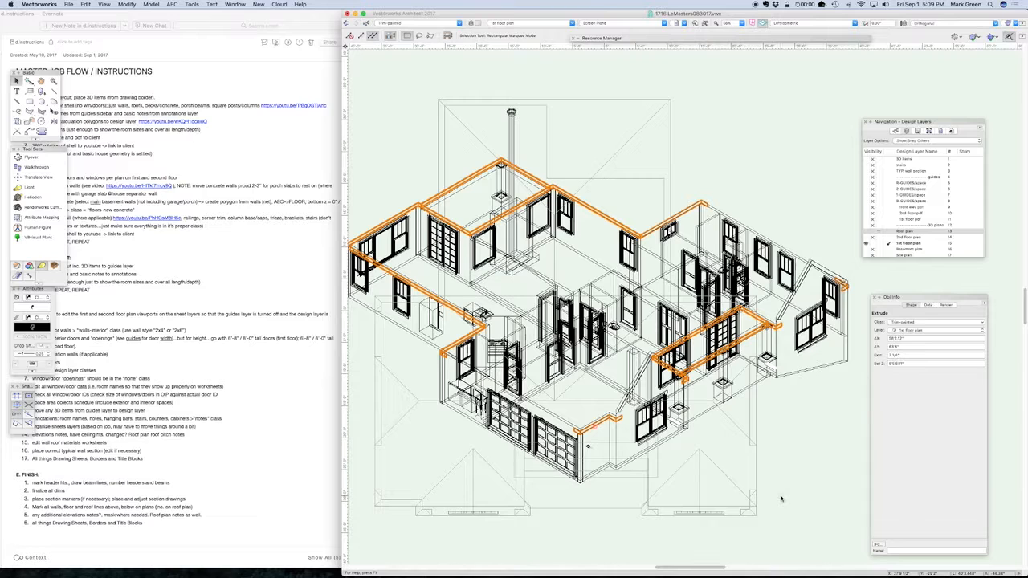
pyautogui.press('F5')
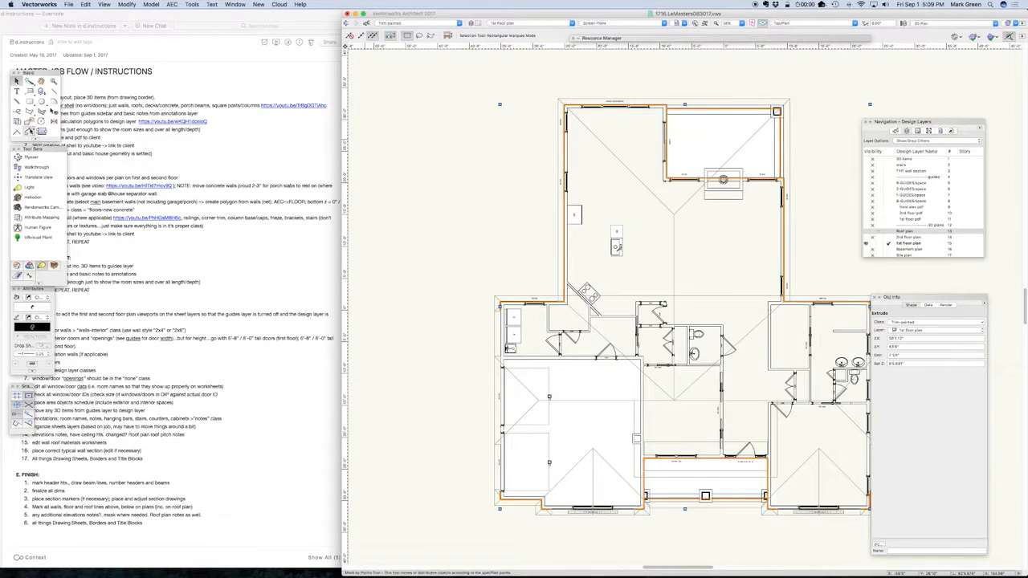
# Configure the Double-Line Polygon tool with a 1" separation, Create Polygons and Bottom Control Line mode
pyautogui.click(52, 110)
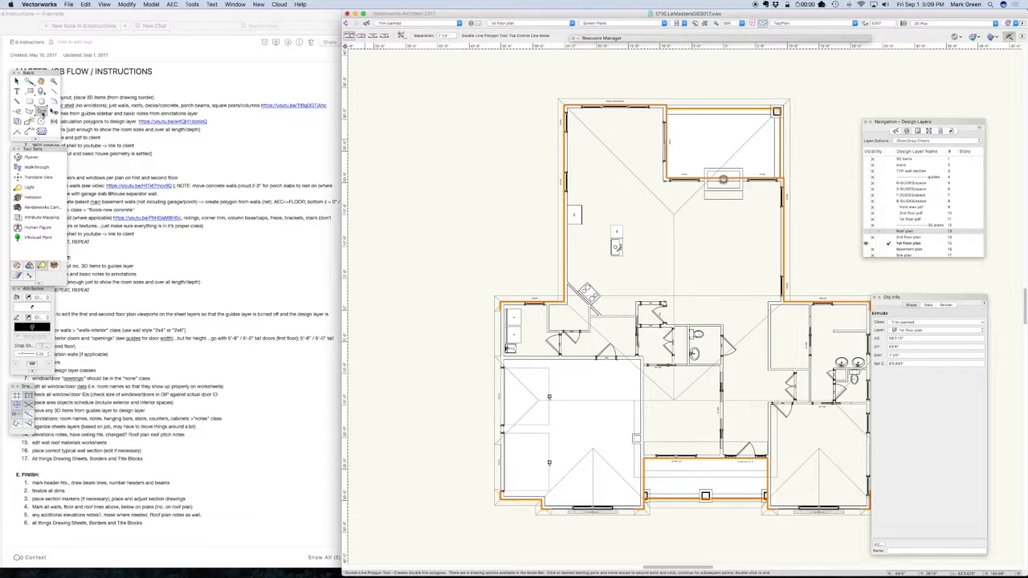
pyautogui.doubleClick(51, 111)
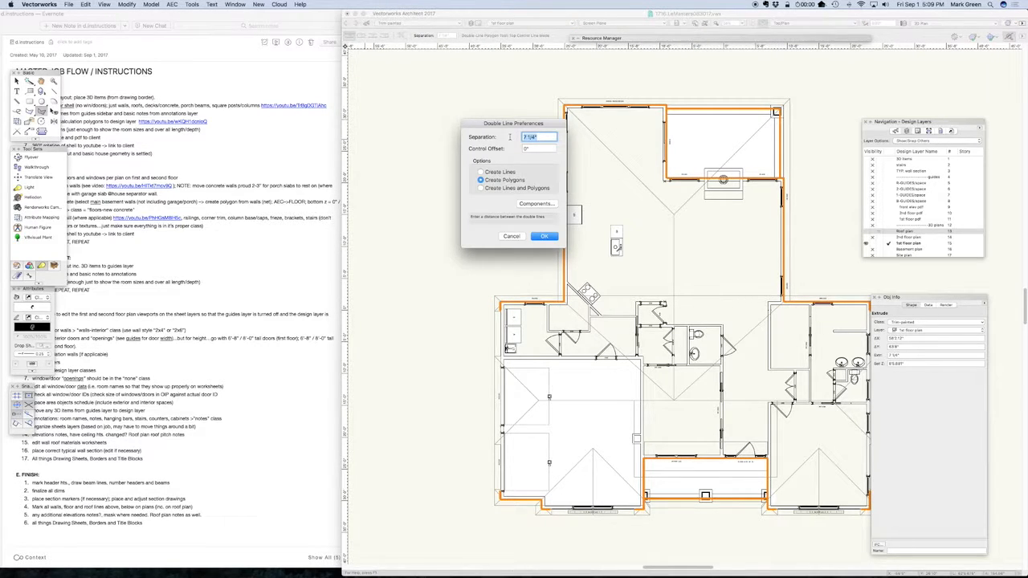
pyautogui.write('1')
pyautogui.press('Tab')
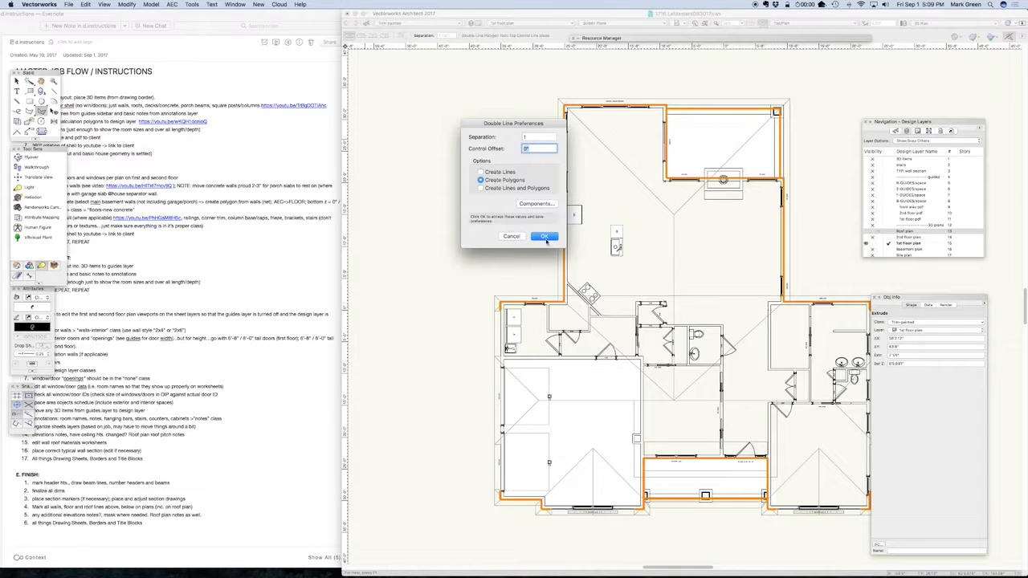
pyautogui.click(545, 237)
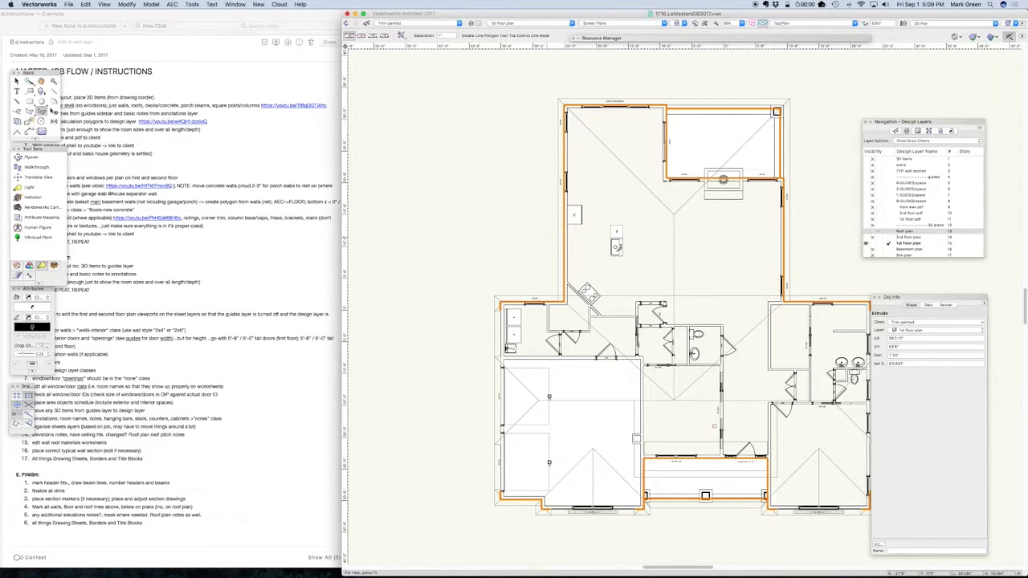
pyautogui.click(373, 37)
# Start the double-line polygon at the short roof return beside the laundry room and trace the laundry's outer wall to the inside corner
pyautogui.scroll(2, 529, 285)
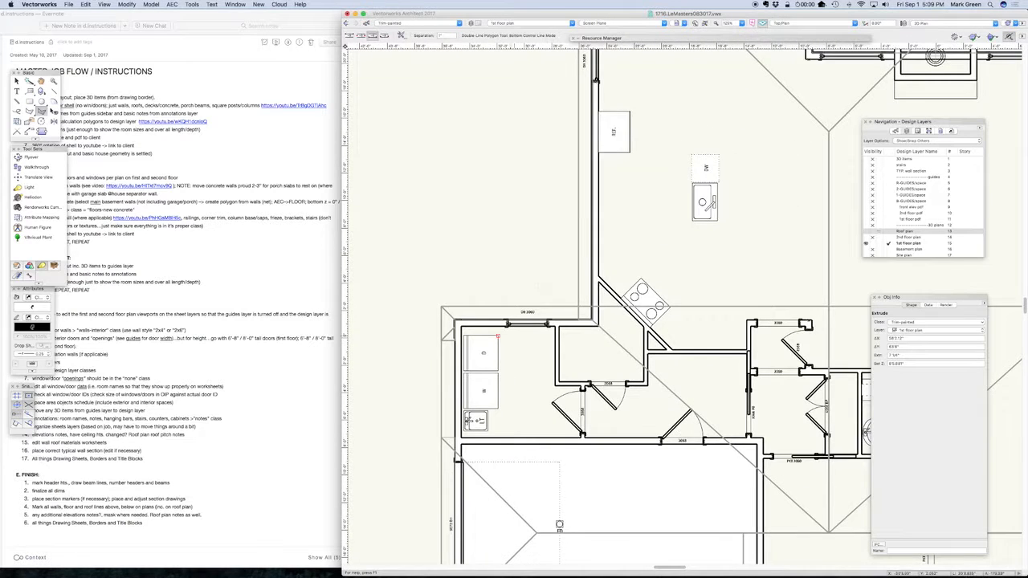
pyautogui.scroll(-3, 511, 234)
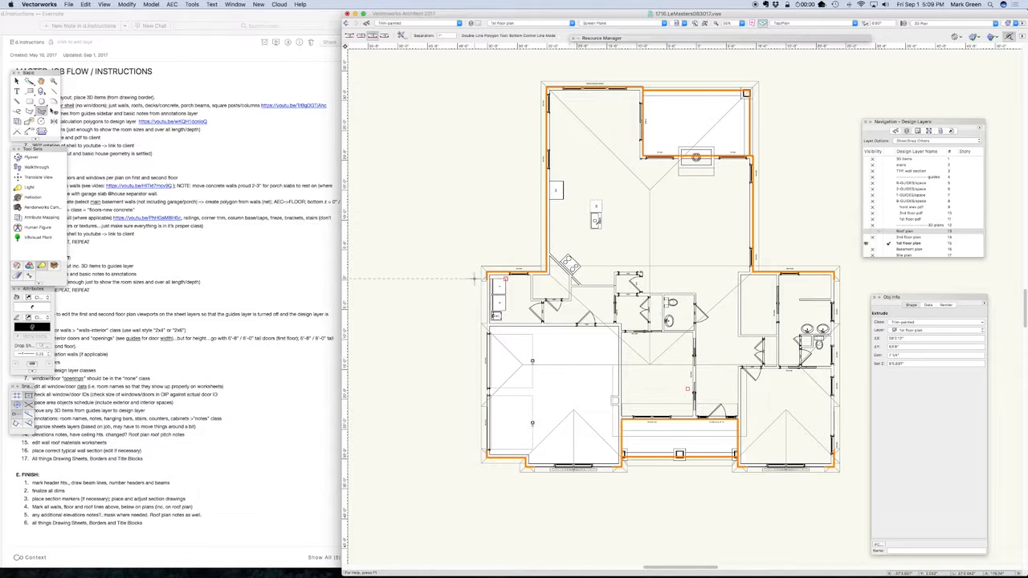
pyautogui.scroll(5, 481, 277)
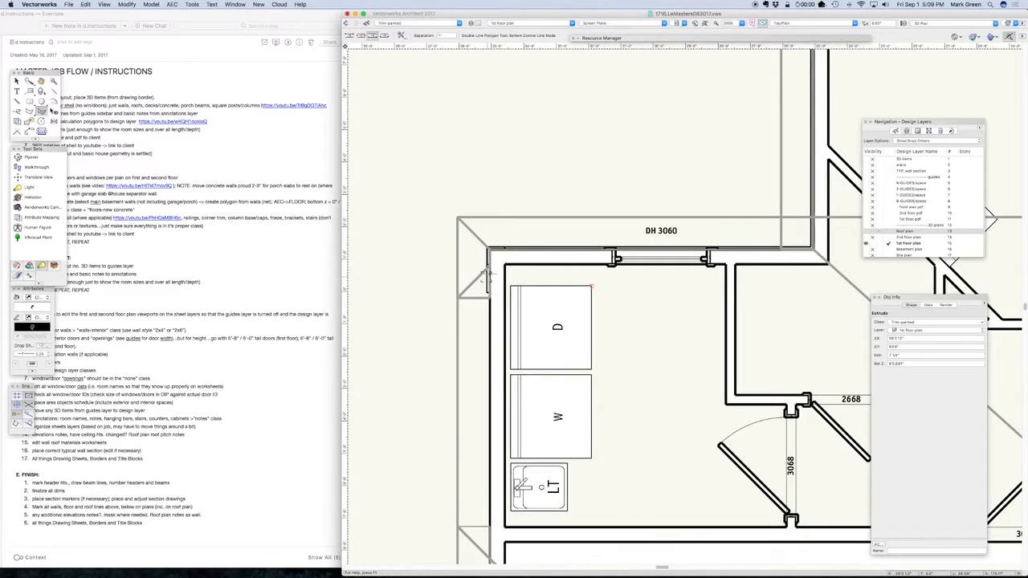
pyautogui.scroll(3, 488, 289)
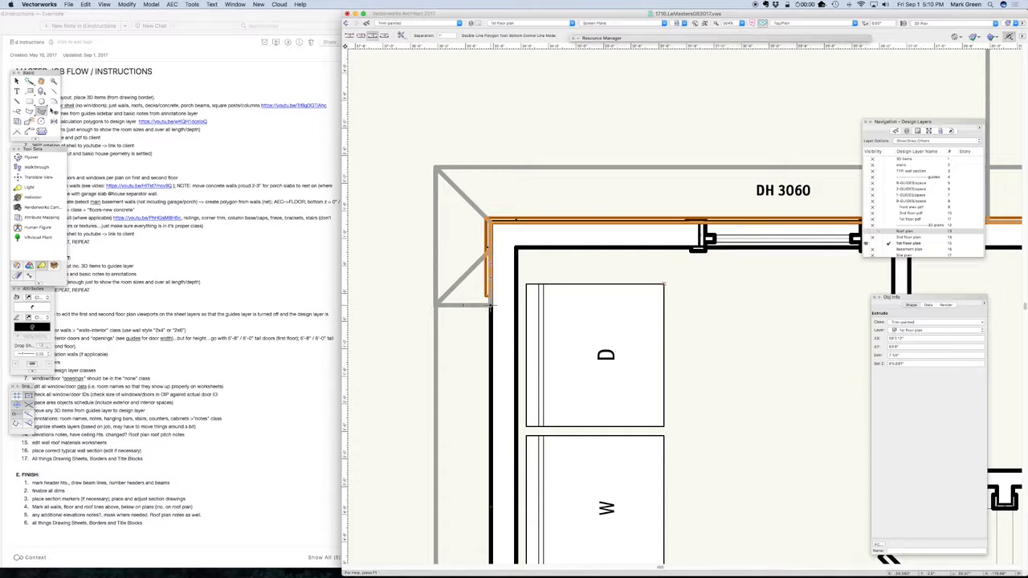
pyautogui.click(487, 296)
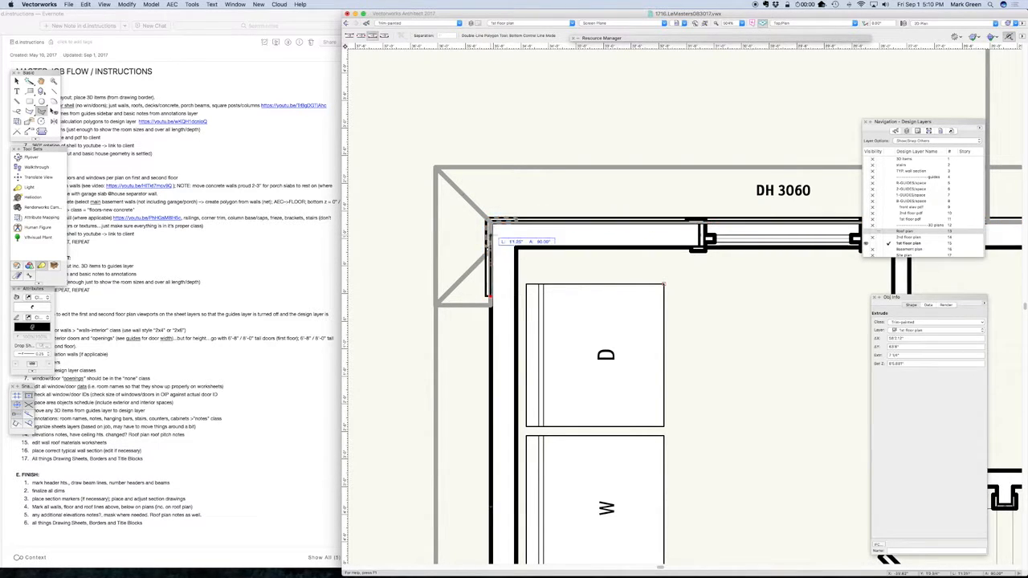
pyautogui.click(487, 218)
pyautogui.hscroll(10, 686, 233)
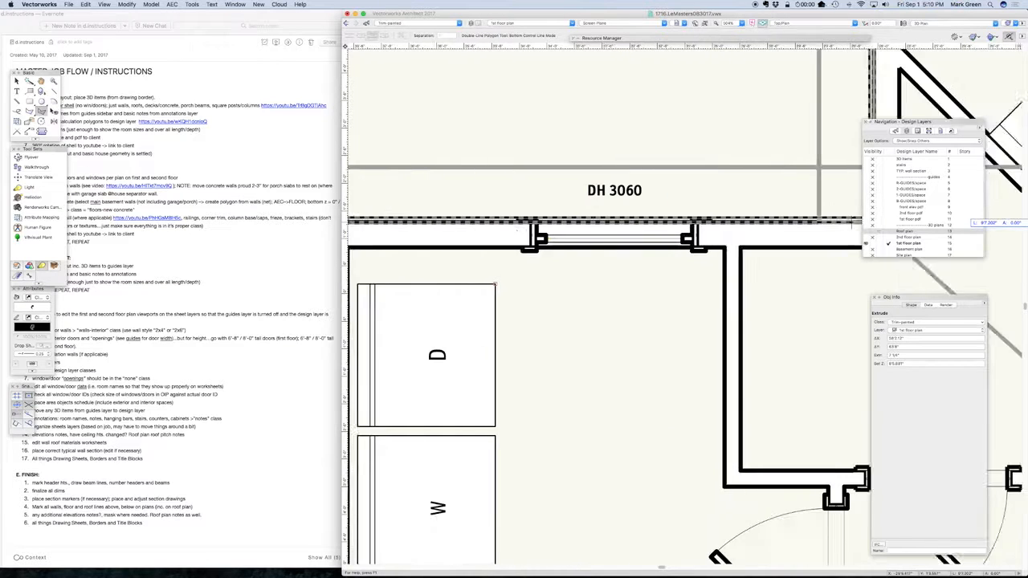
pyautogui.click(621, 221)
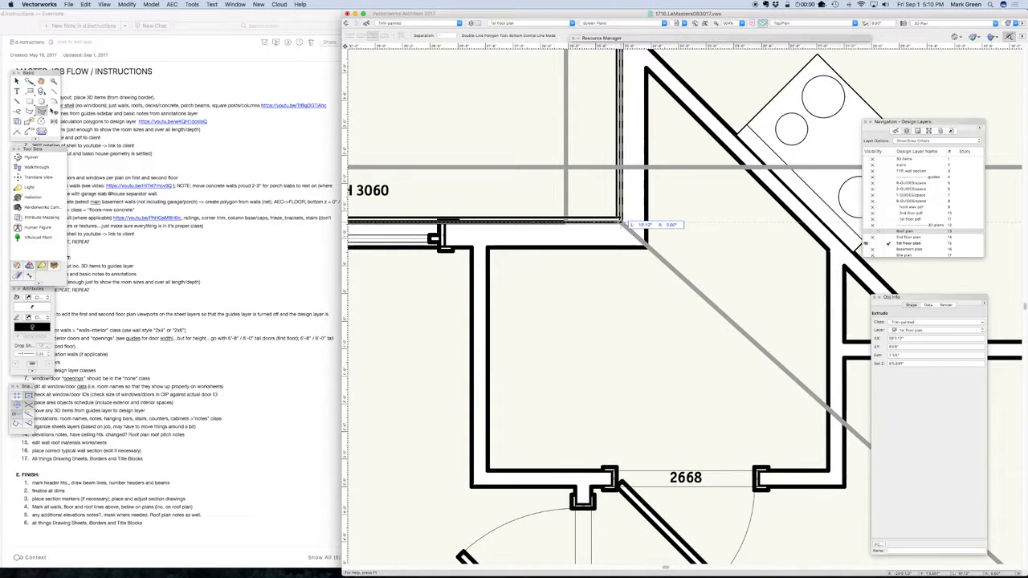
# Continue the double-line polygon along the exterior wall to its far outside corner and across to the wall corner at the covered porch
pyautogui.scroll(20, 627, 53)
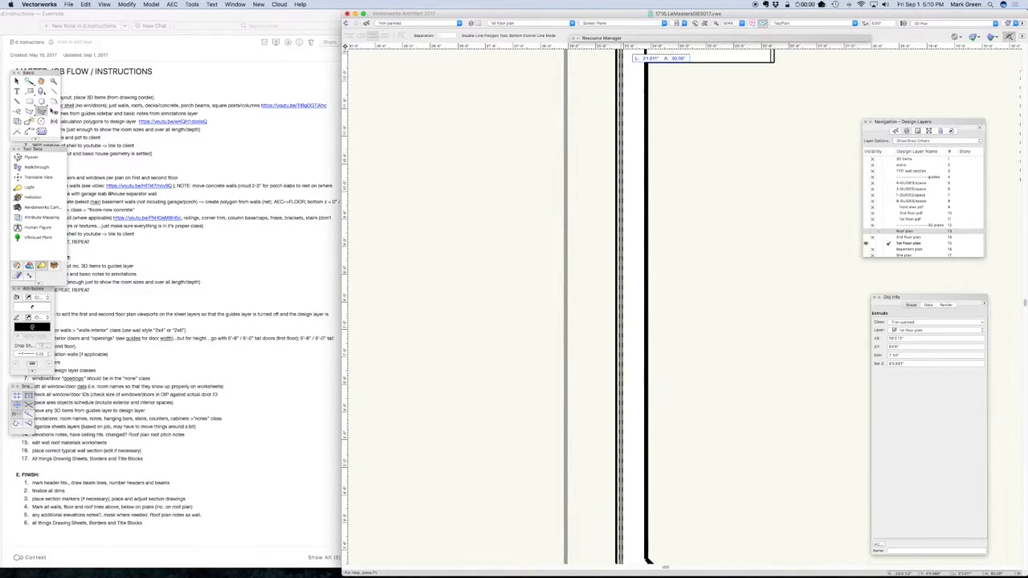
pyautogui.scroll(15, 635, 56)
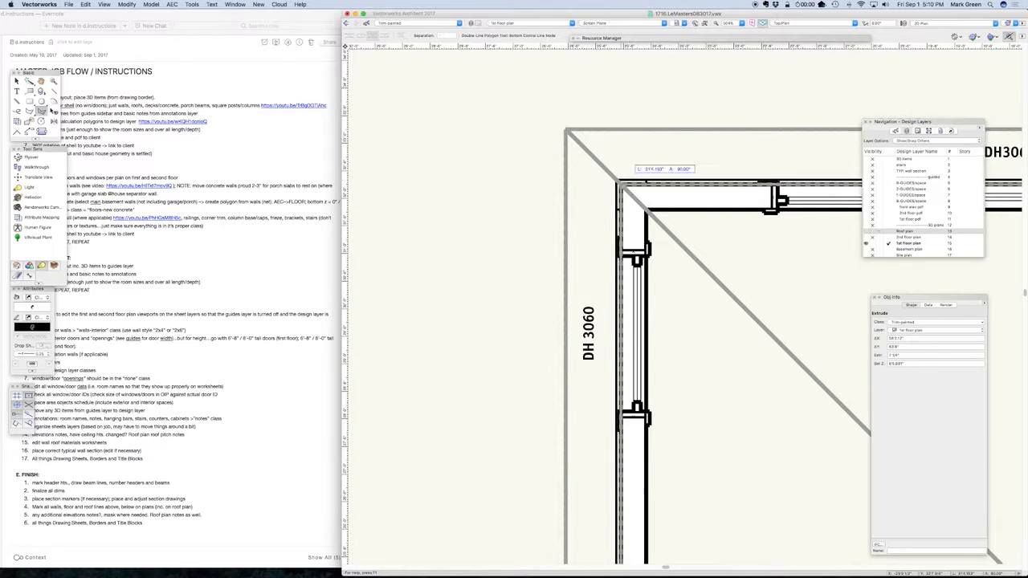
pyautogui.click(620, 185)
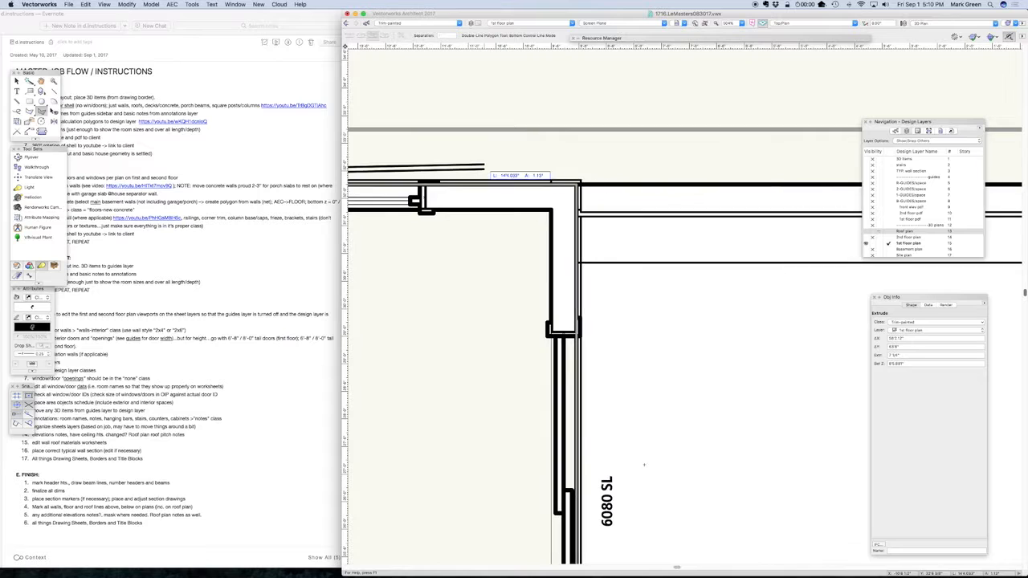
pyautogui.scroll(-3, 478, 167)
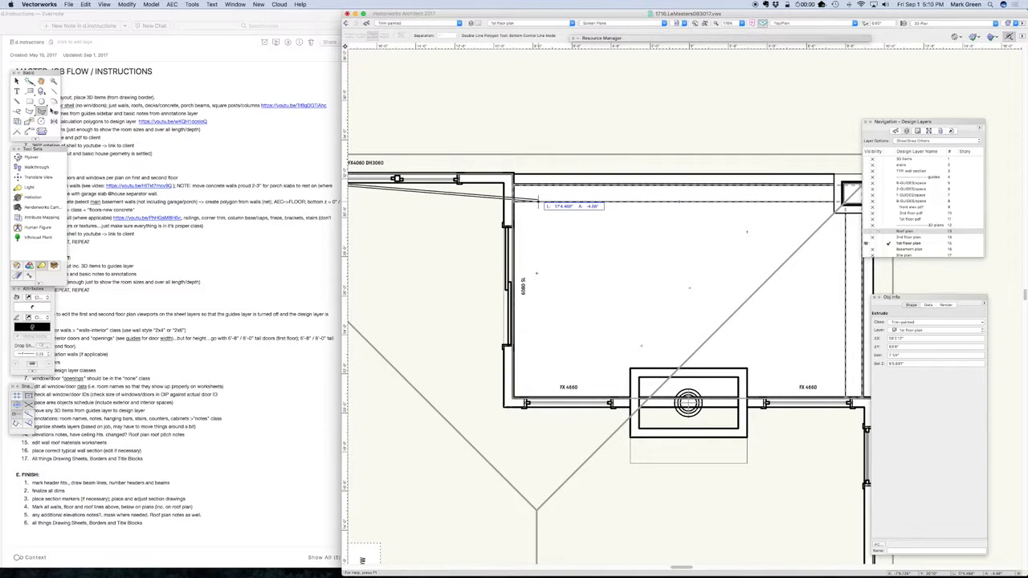
pyautogui.scroll(3, 514, 173)
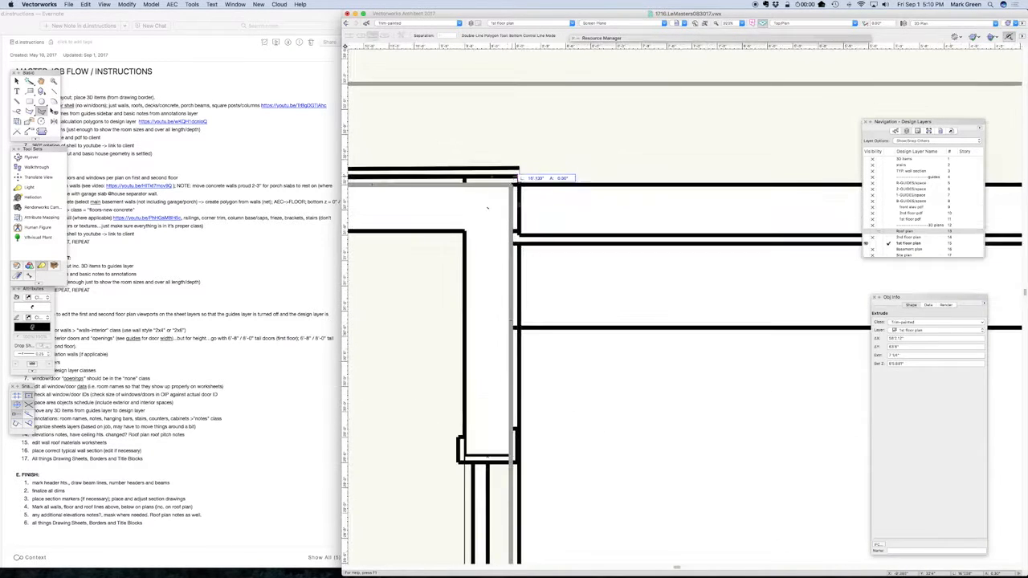
pyautogui.click(509, 187)
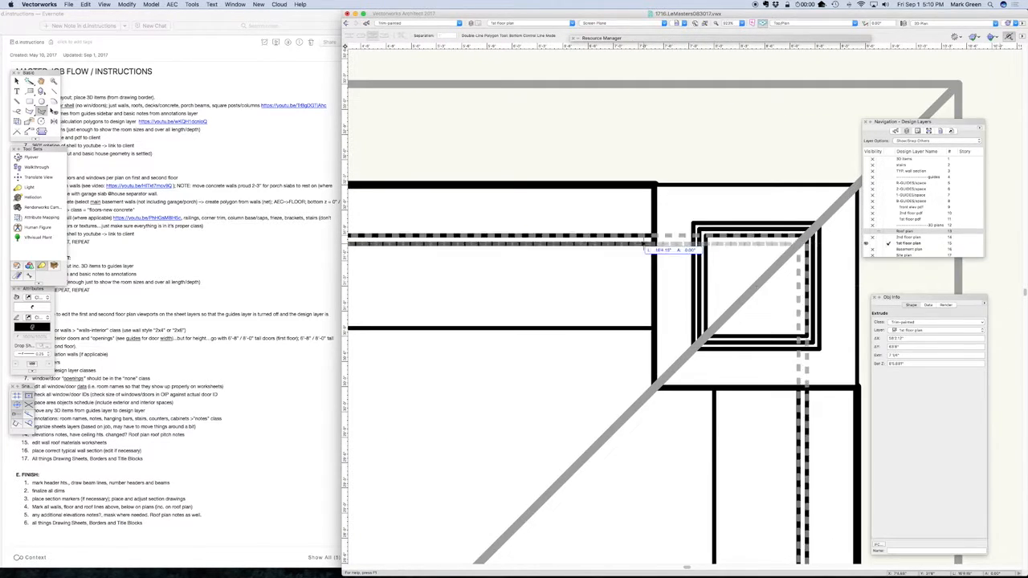
# Trace the porch beam lines around the corner column and back to the house wall, and finish the polygon partway along the adjoining exterior wall
pyautogui.scroll(-3, 498, 231)
pyautogui.click(702, 235)
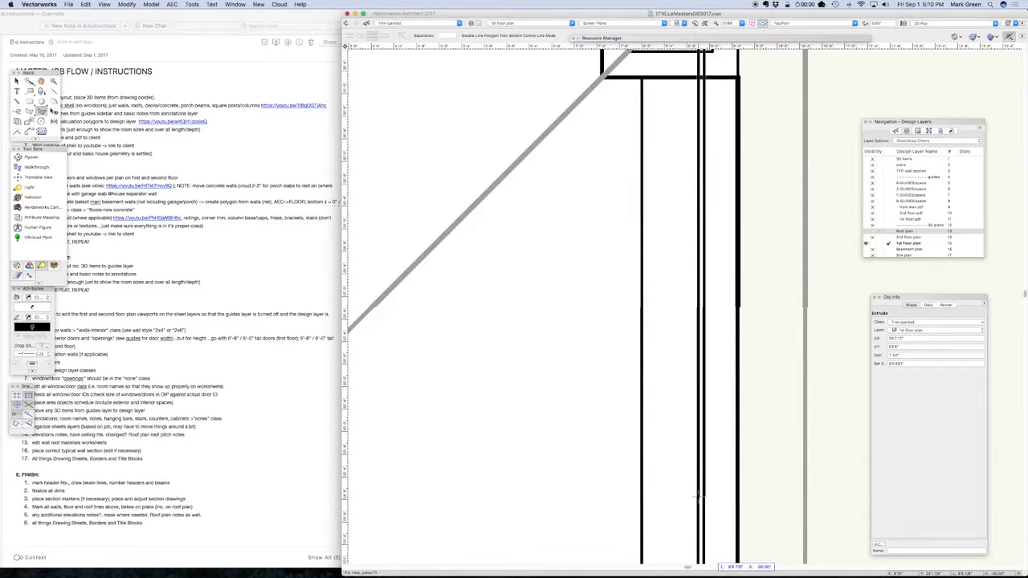
pyautogui.click(698, 334)
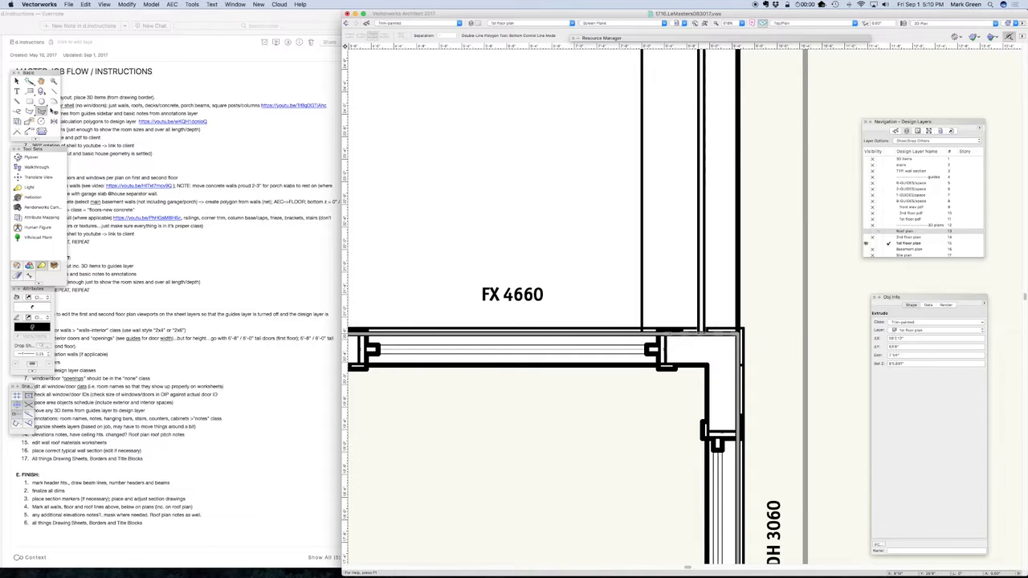
pyautogui.click(737, 333)
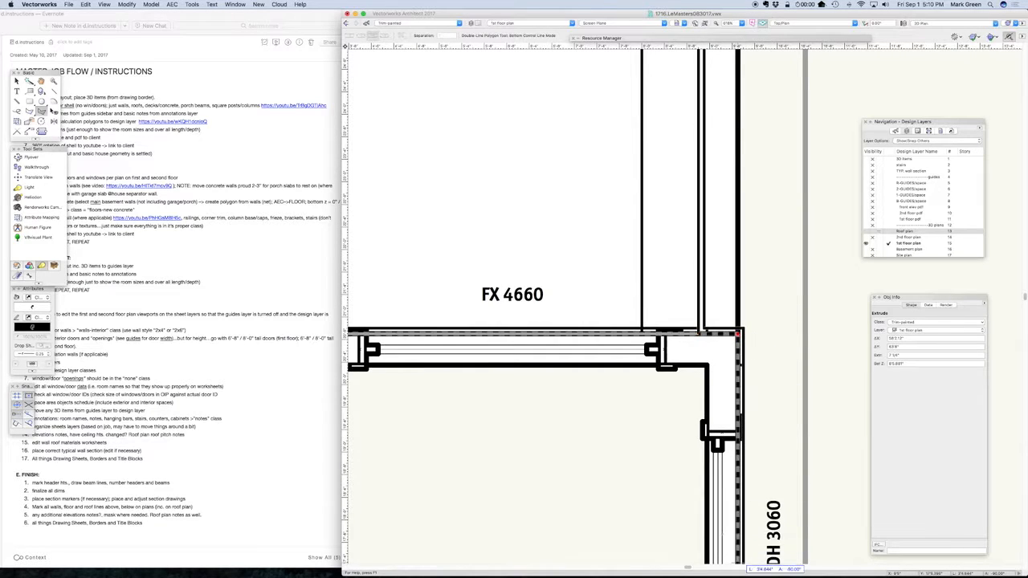
pyautogui.doubleClick(740, 523)
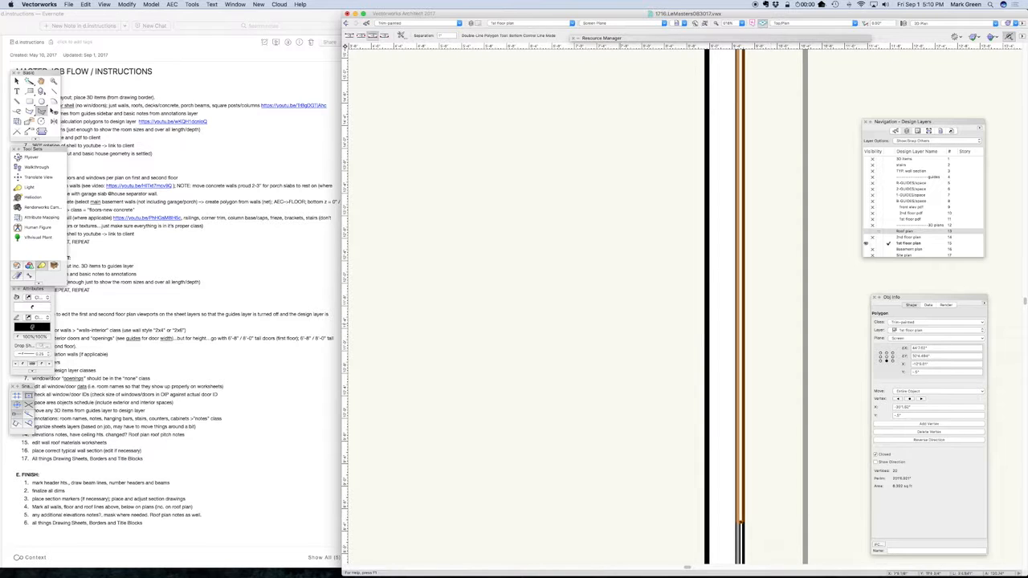
# Extrude the double-line polygon 7.25" and raise the extrude to the top of the first floor walls in Front view
pyautogui.press('x')
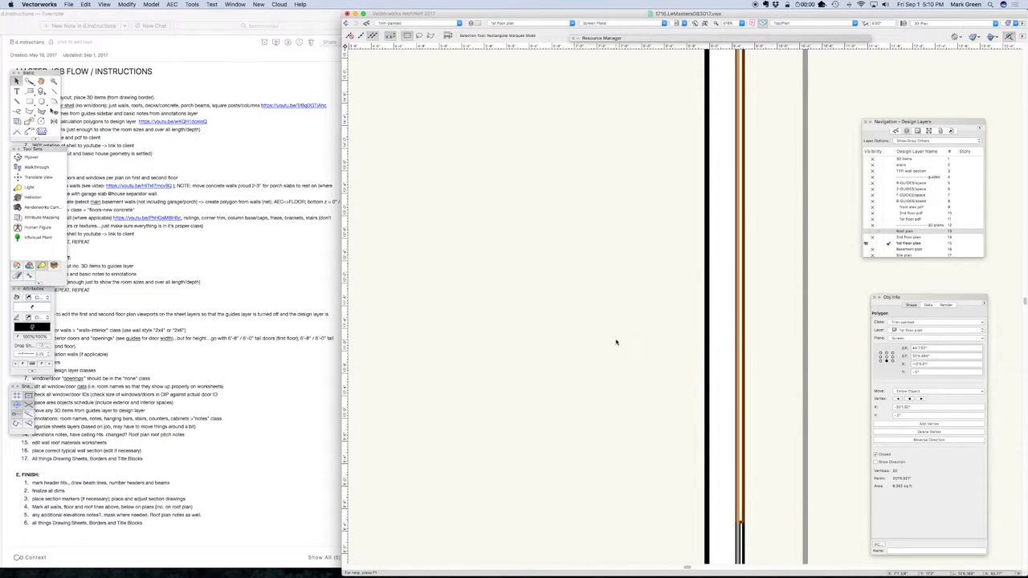
pyautogui.press('super+e')
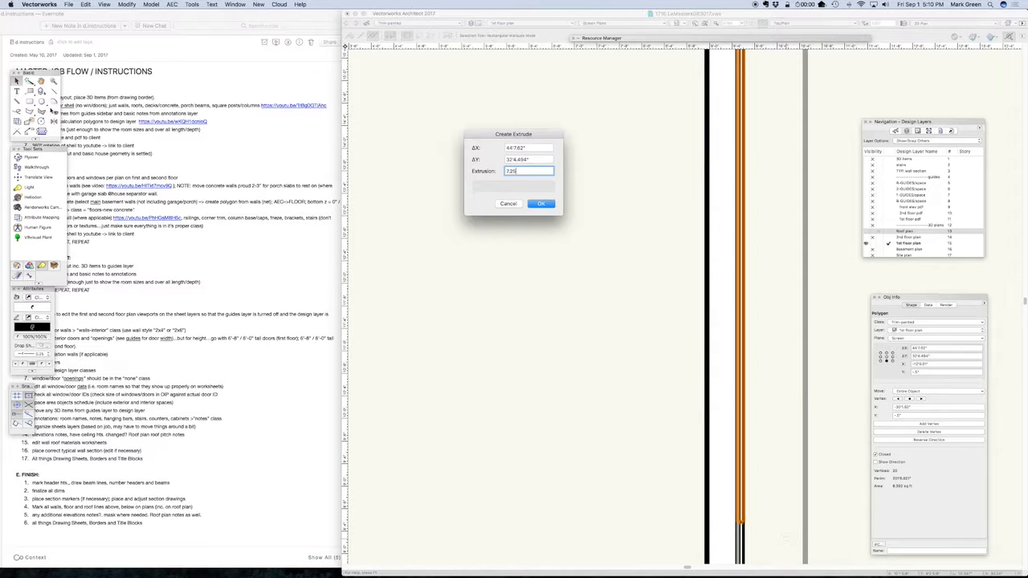
pyautogui.press('Return')
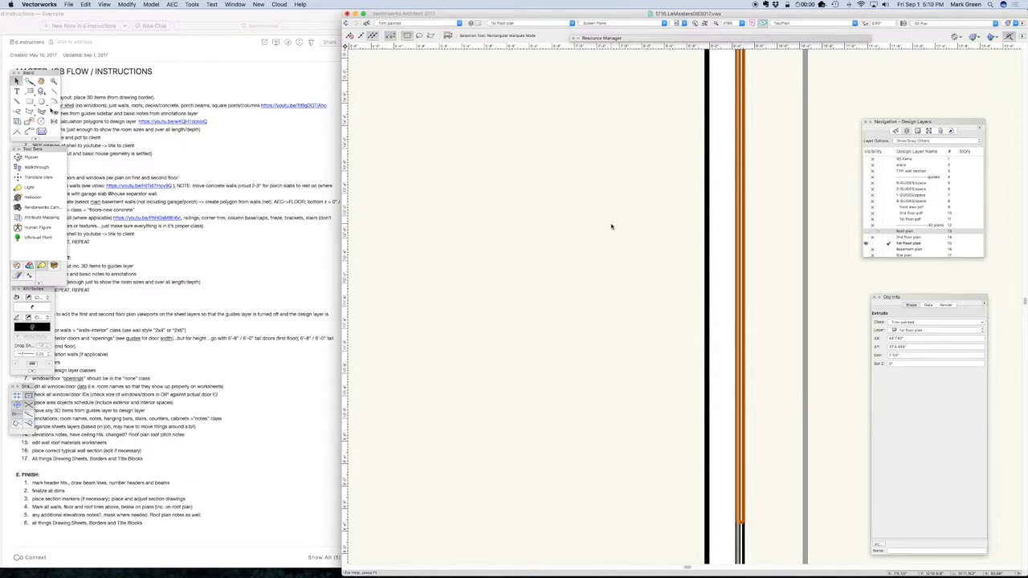
pyautogui.press('2')
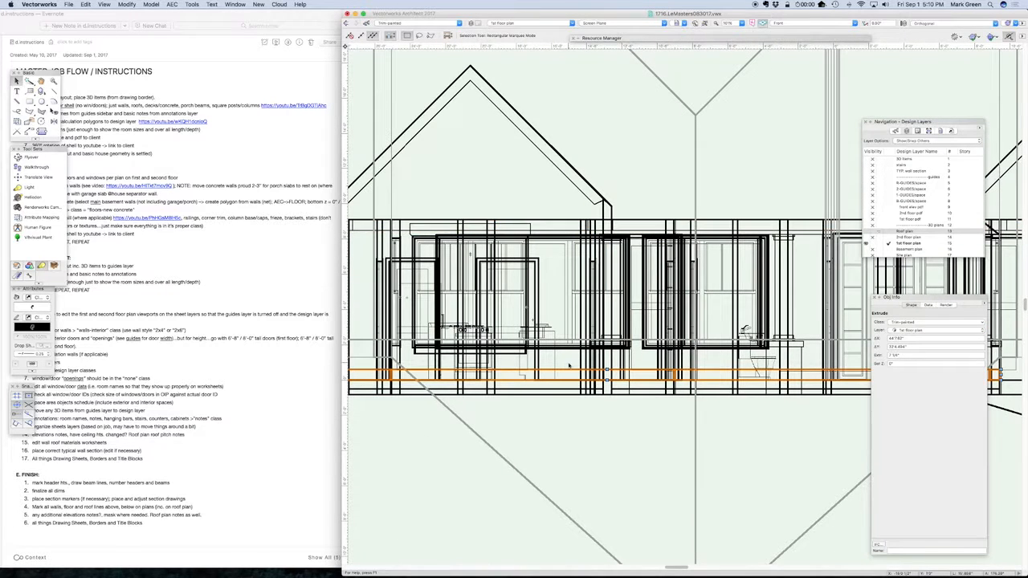
pyautogui.moveTo(572, 370); pyautogui.dragTo(573, 221)
pyautogui.click(572, 225)
# Examine the full first floor frieze extrude in a left isometric view, checking the porch beams and the short returns at the gables
pyautogui.press('super+5')
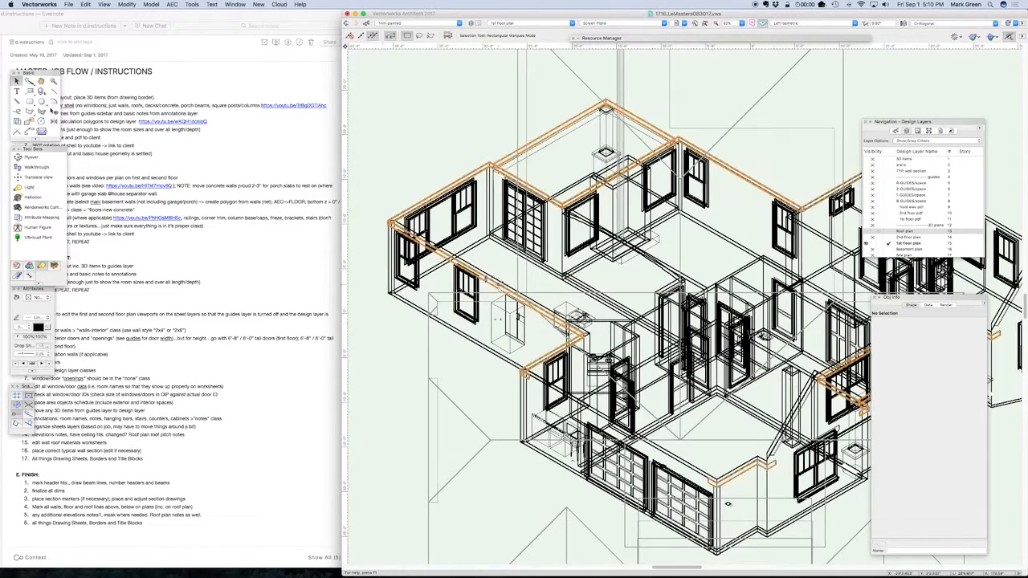
pyautogui.click(495, 287)
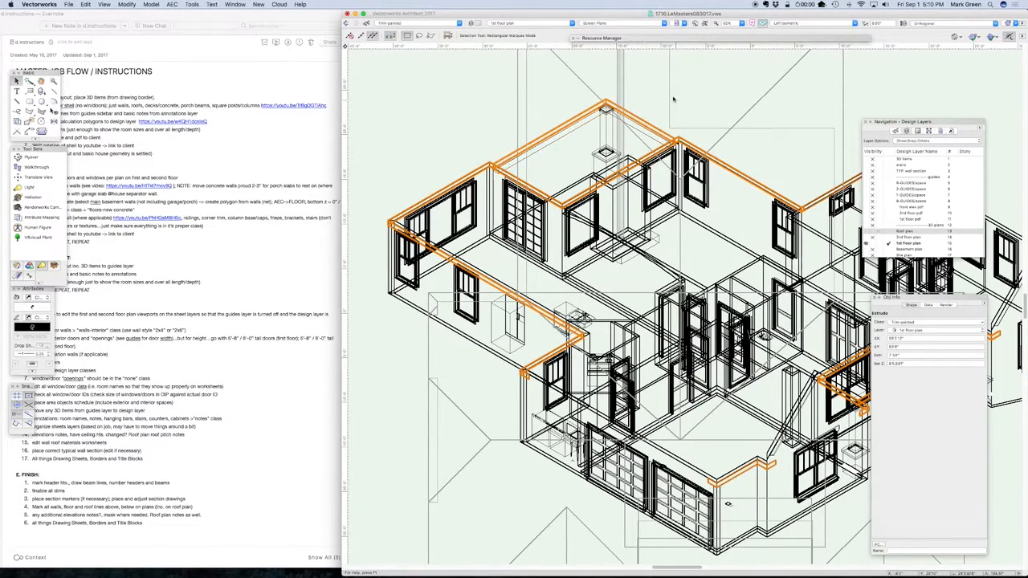
pyautogui.scroll(2, 663, 86)
pyautogui.scroll(1, 663, 86)
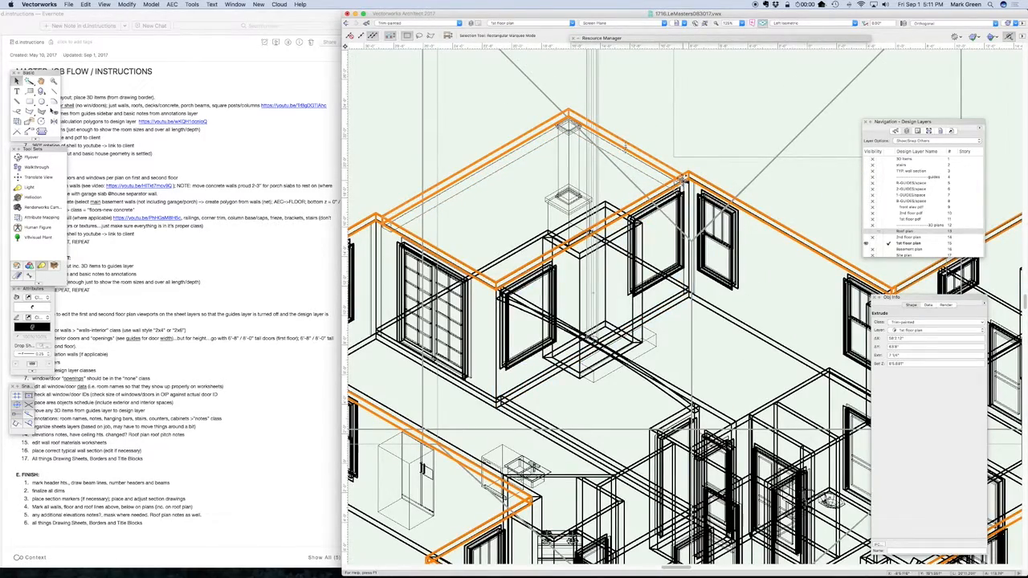
pyautogui.scroll(-3, 541, 212)
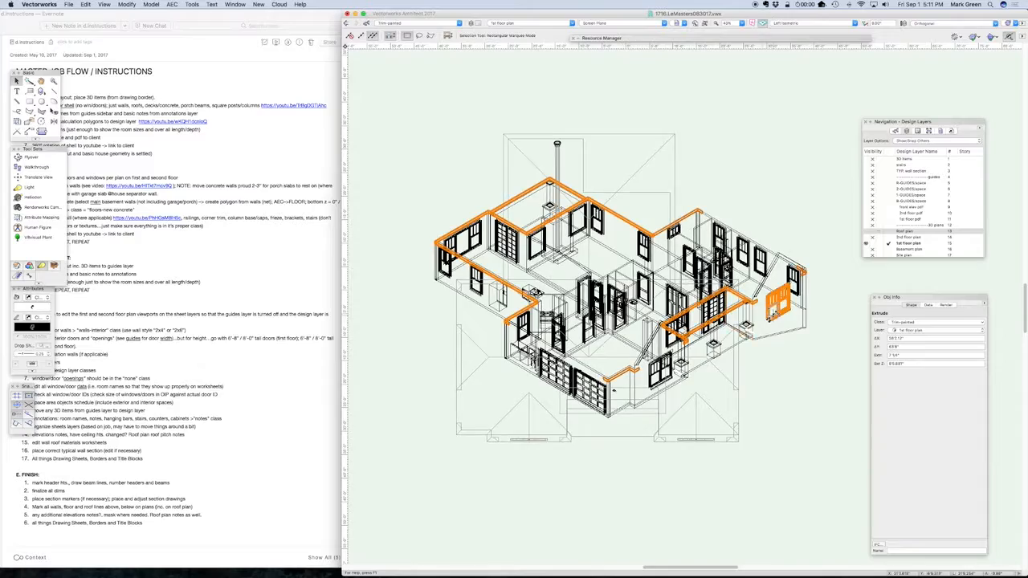
pyautogui.scroll(3, 773, 316)
pyautogui.scroll(2, 703, 256)
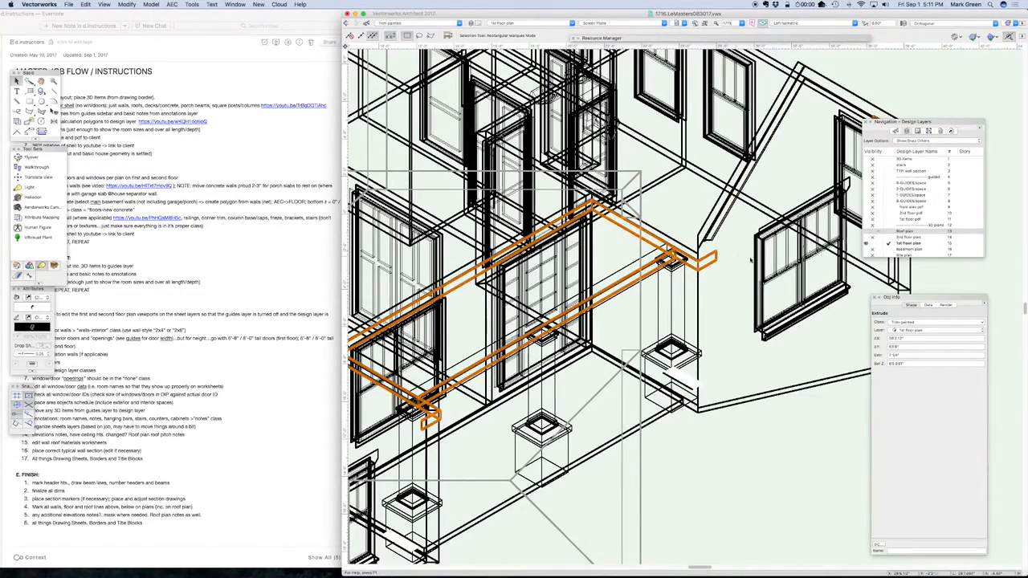
pyautogui.scroll(-3, 495, 414)
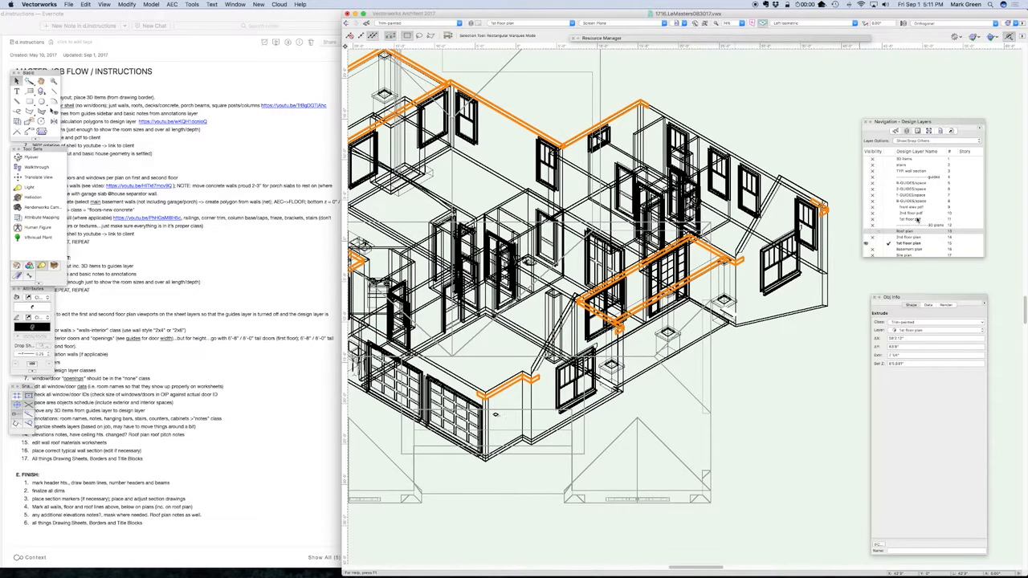
# Open the MODEL saved view and examine the rendered frieze where it returns onto the stone gable wall and across the front of the house
pyautogui.click(940, 130)
pyautogui.doubleClick(872, 209)
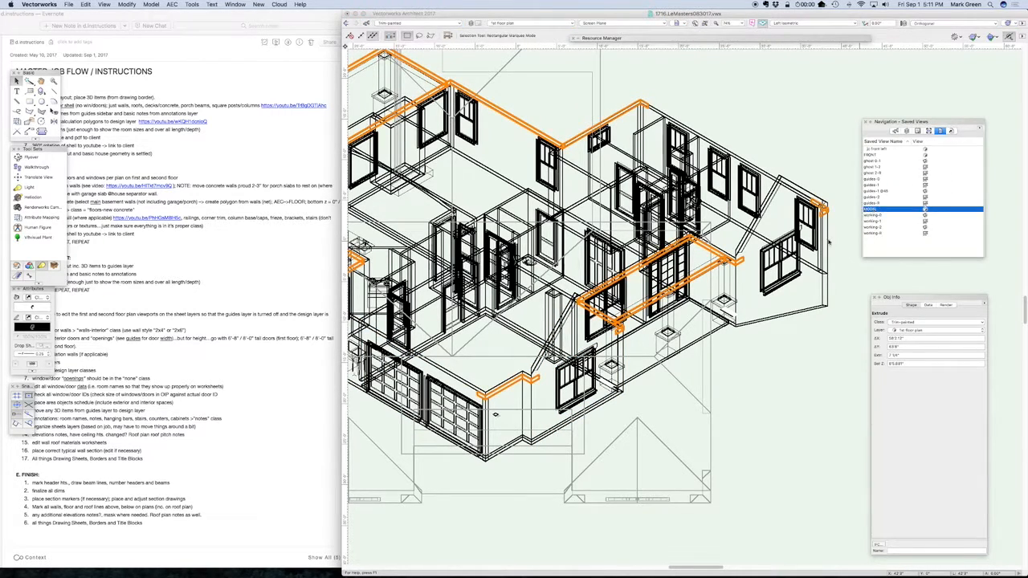
pyautogui.scroll(10, 436, 335)
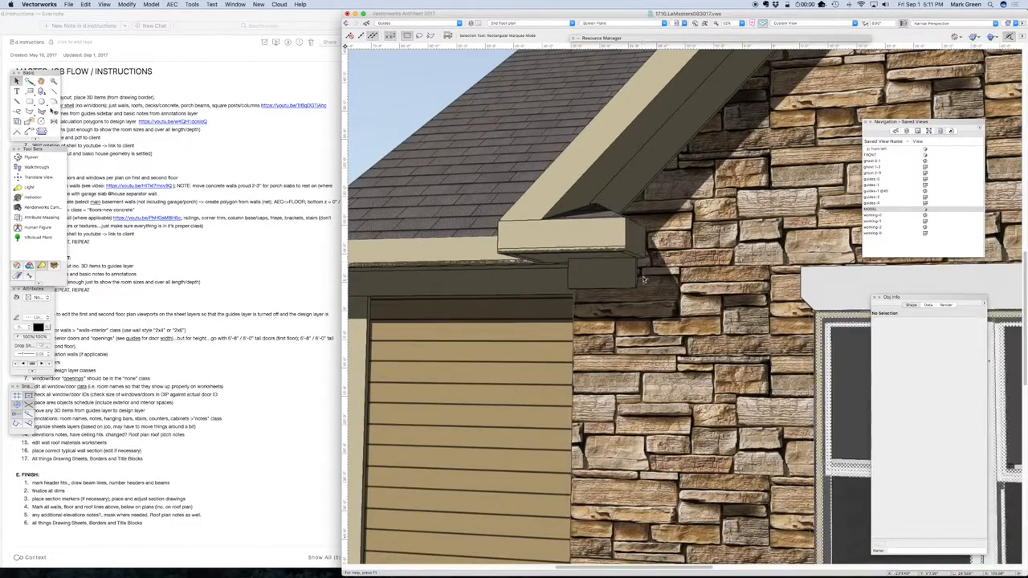
pyautogui.scroll(-10, 516, 311)
pyautogui.scroll(-10, 517, 311)
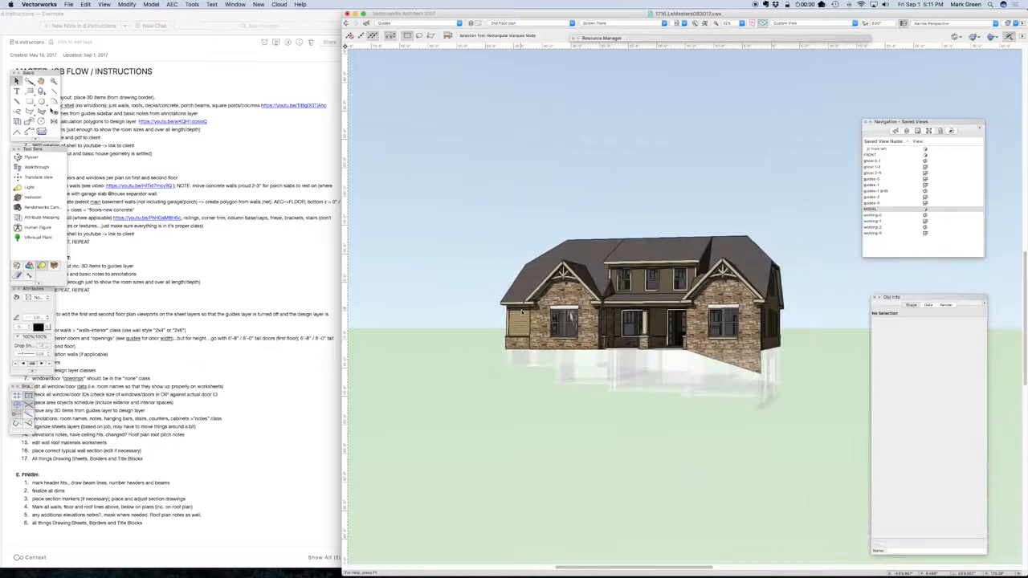
pyautogui.scroll(3, 757, 305)
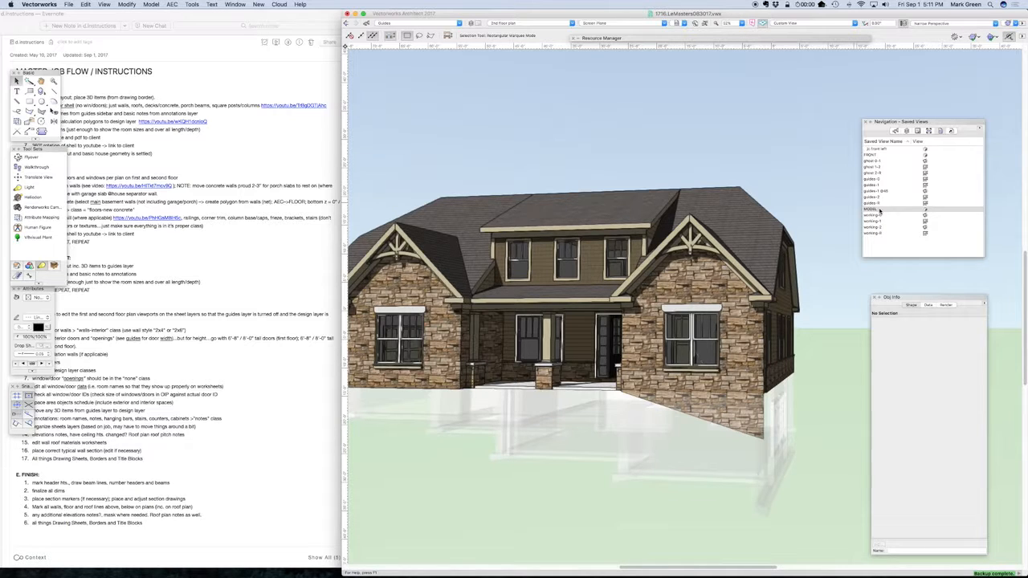
# Show the whole house in Front view with 1st floor plan as the active layer and clear the selection
pyautogui.doubleClick(879, 210)
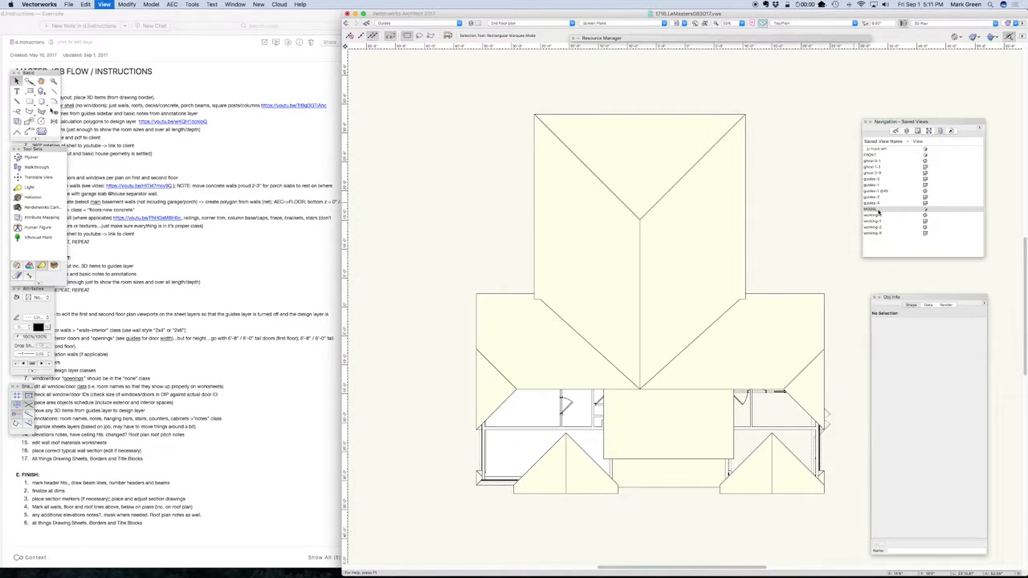
pyautogui.press('2')
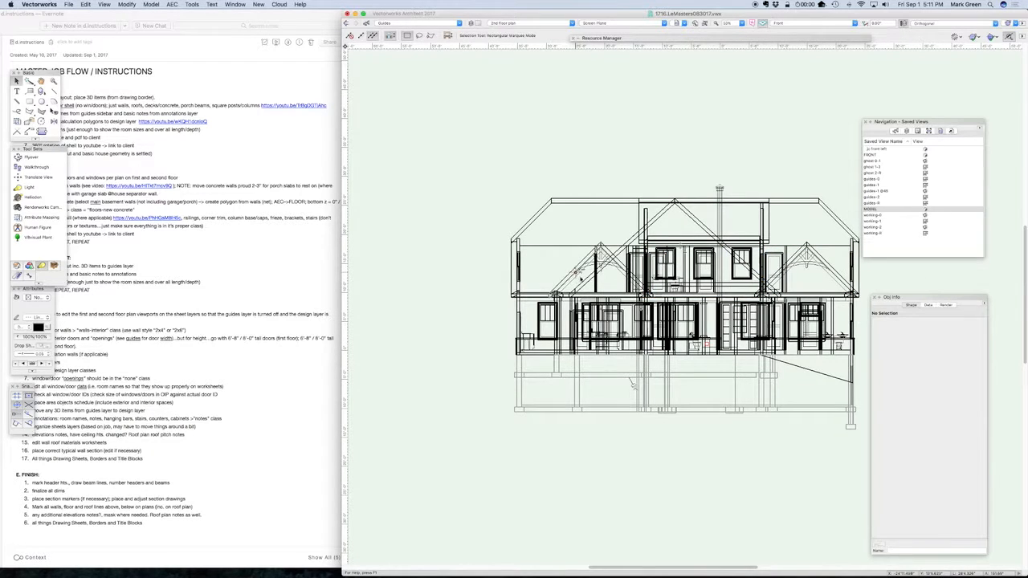
pyautogui.click(907, 130)
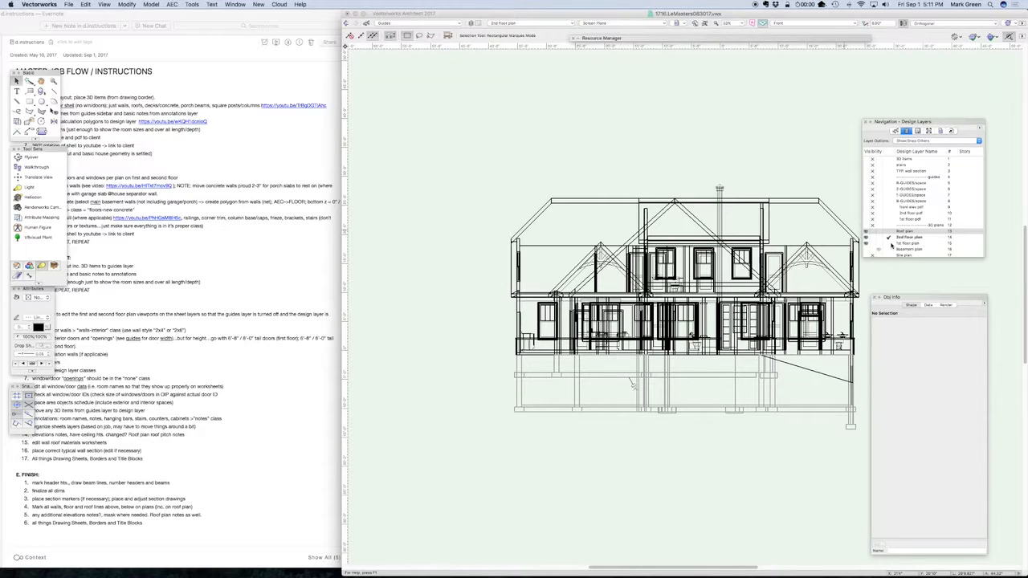
pyautogui.click(889, 243)
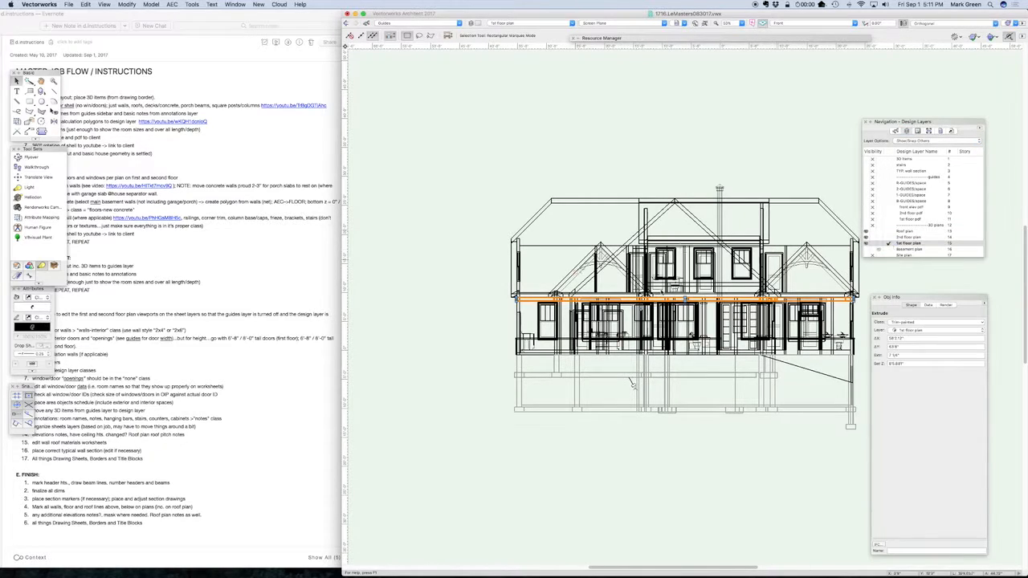
pyautogui.click(441, 361)
# Select the sloped trim extrude under the front gable roof to inspect it
pyautogui.scroll(4, 620, 277)
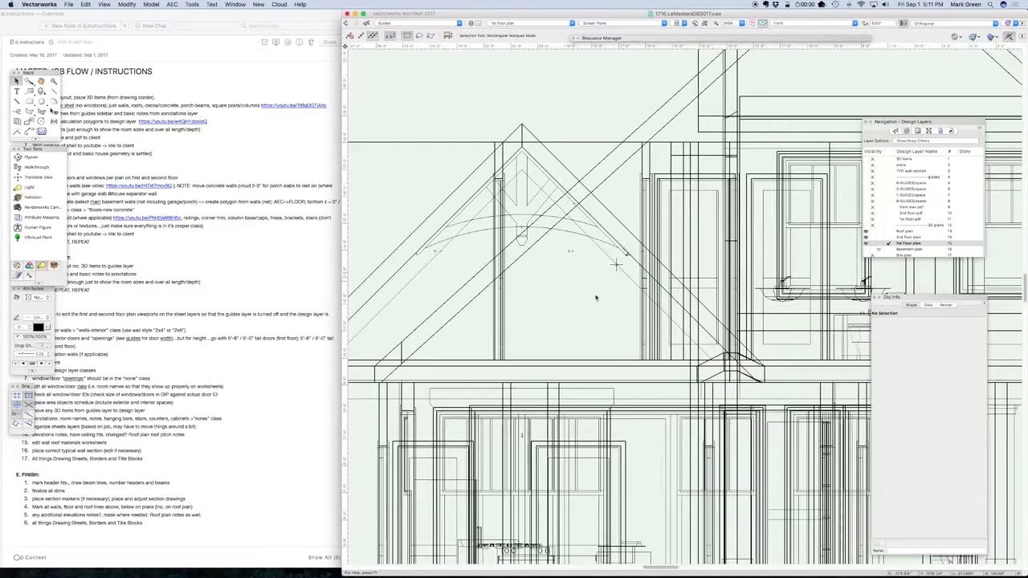
pyautogui.scroll(-1, 582, 313)
pyautogui.click(465, 300)
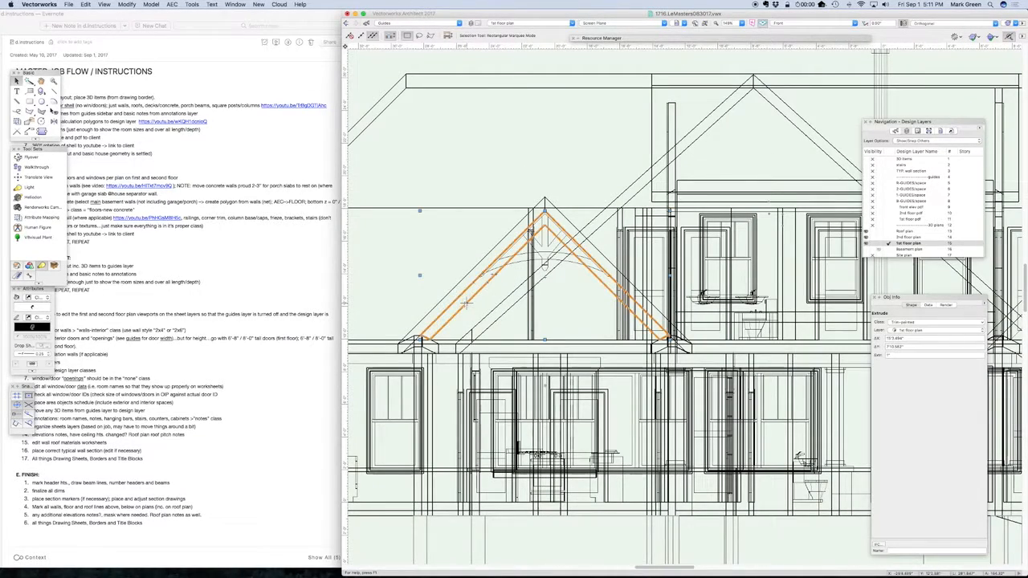
pyautogui.scroll(-3, 525, 191)
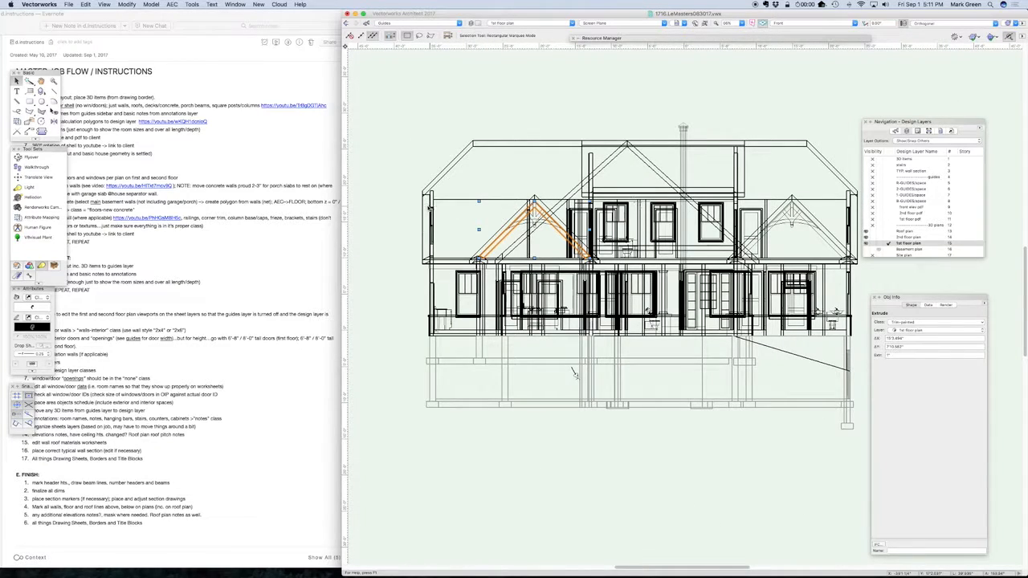
# In Left view, activate the 2nd floor plan layer and select the side gable's frieze and the dormer's sloped trim to inspect them
pyautogui.press('KP_4')
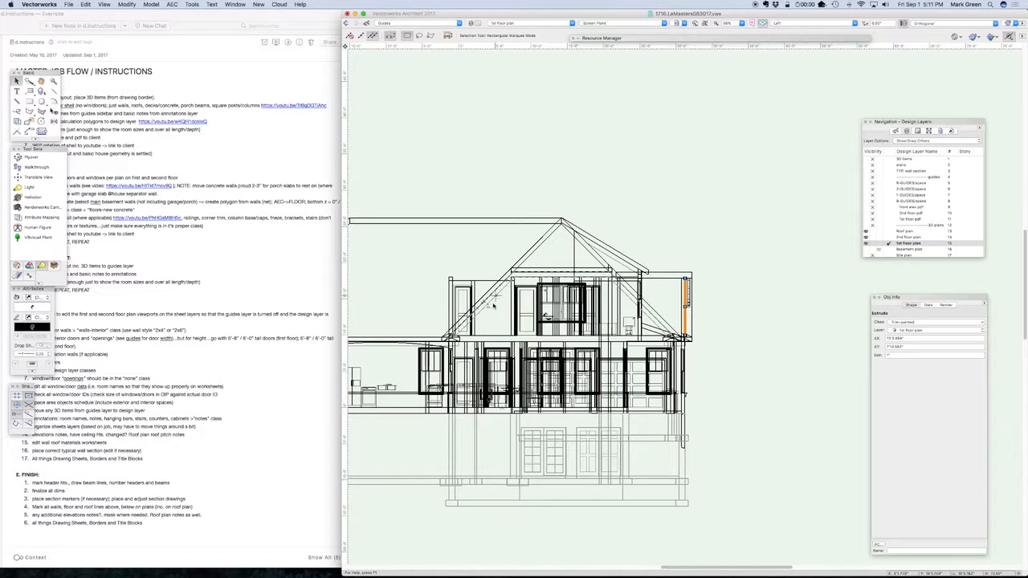
pyautogui.scroll(2, 493, 305)
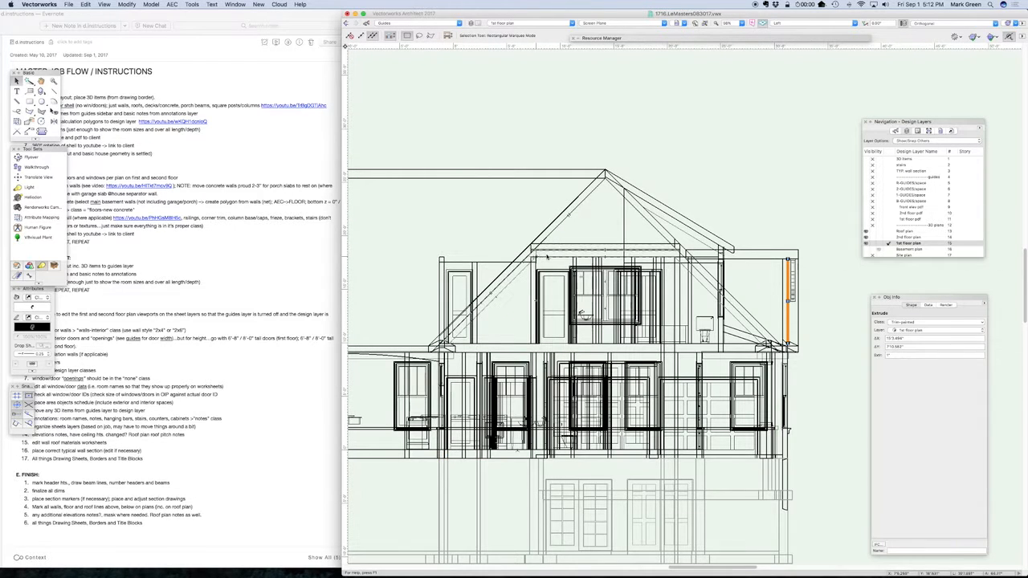
pyautogui.click(890, 235)
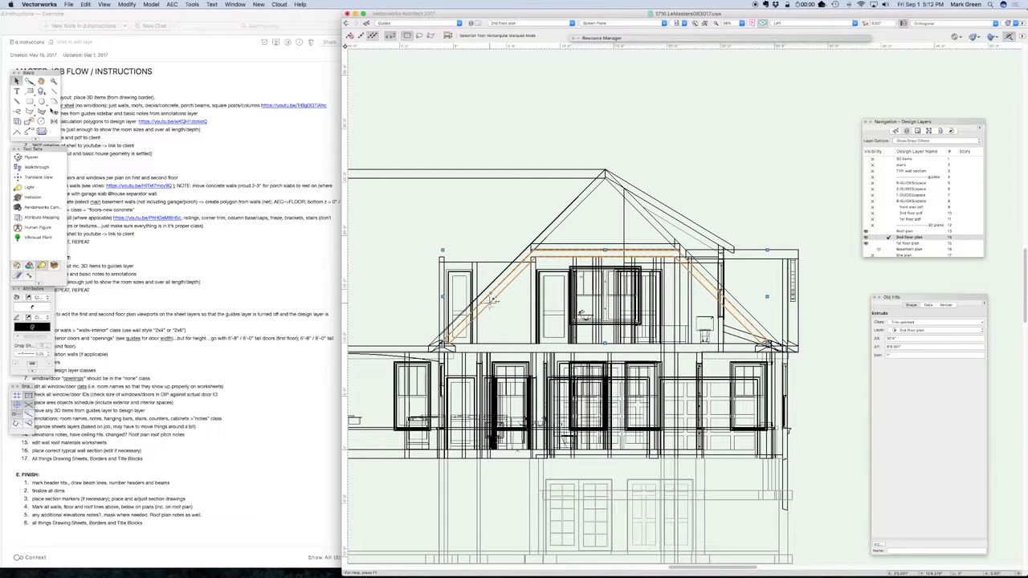
pyautogui.click(697, 239)
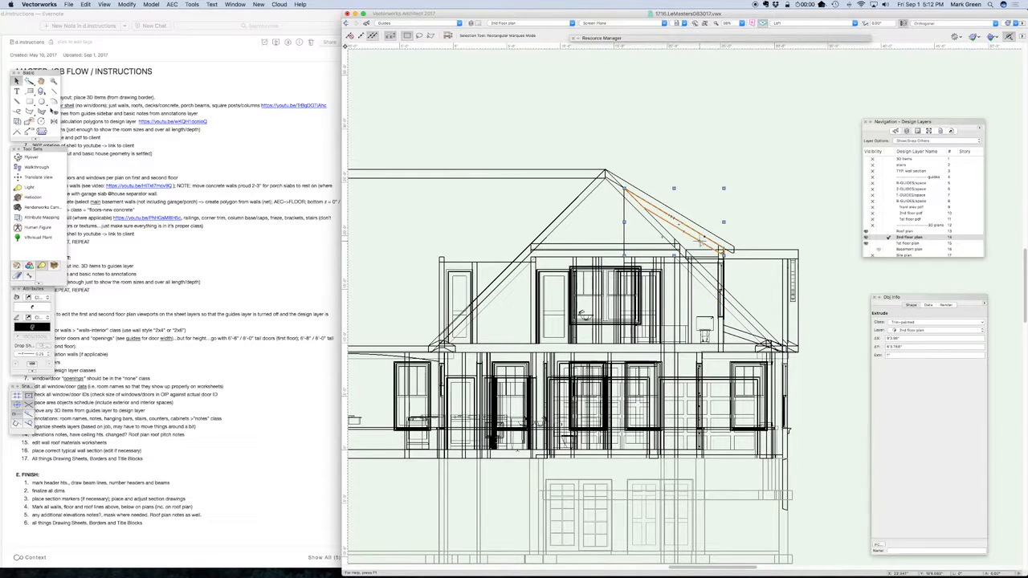
# Make 1st floor plan the active layer in Front view and delete the existing sloped trim extrude under the front gable roof
pyautogui.click(767, 172)
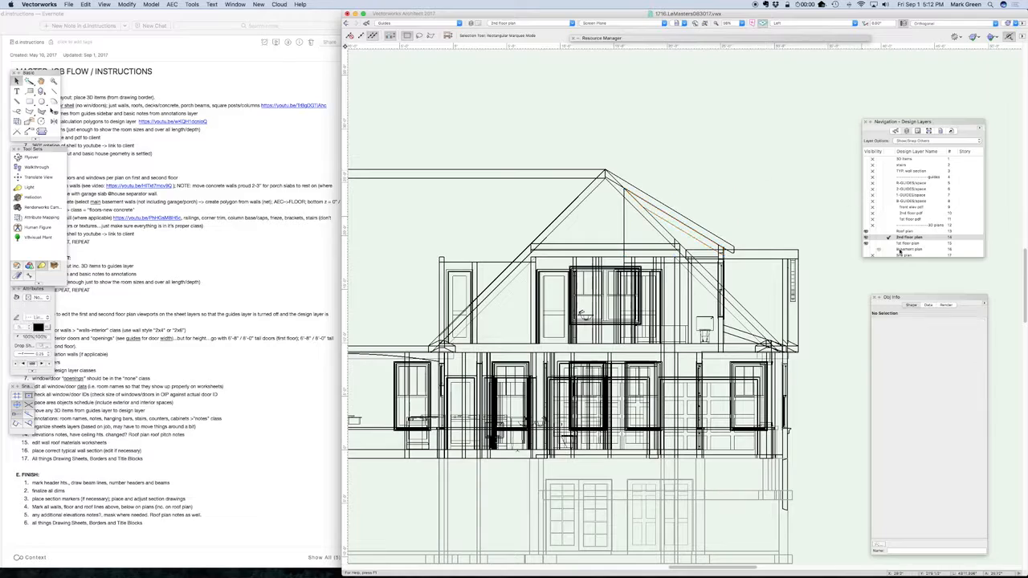
pyautogui.click(889, 243)
pyautogui.press('2')
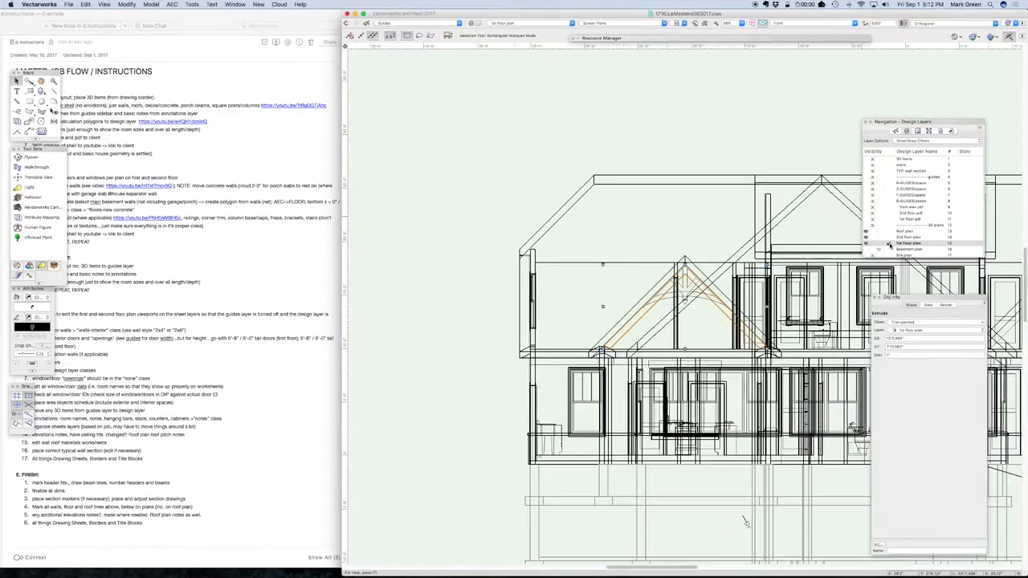
pyautogui.scroll(3, 734, 337)
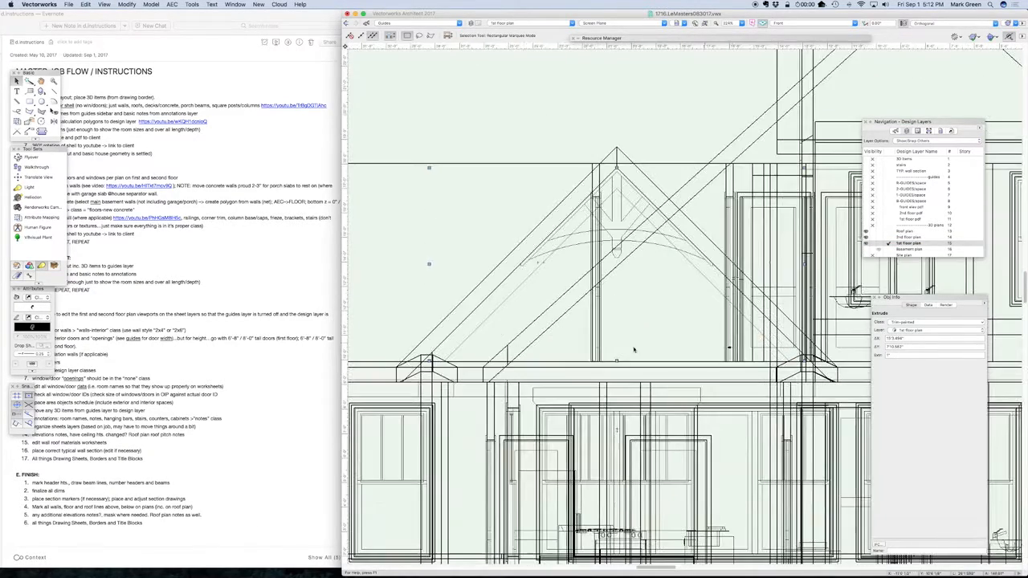
pyautogui.press('Delete')
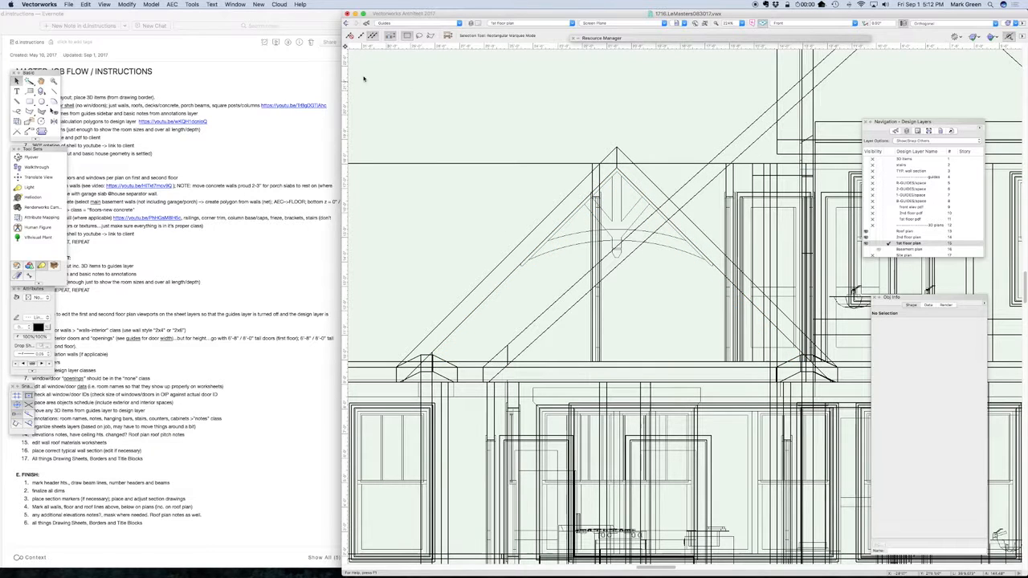
# Set the active class to Trim-painted and configure the Double-Line Polygon tool with a 7.25" separation
pyautogui.click(387, 23)
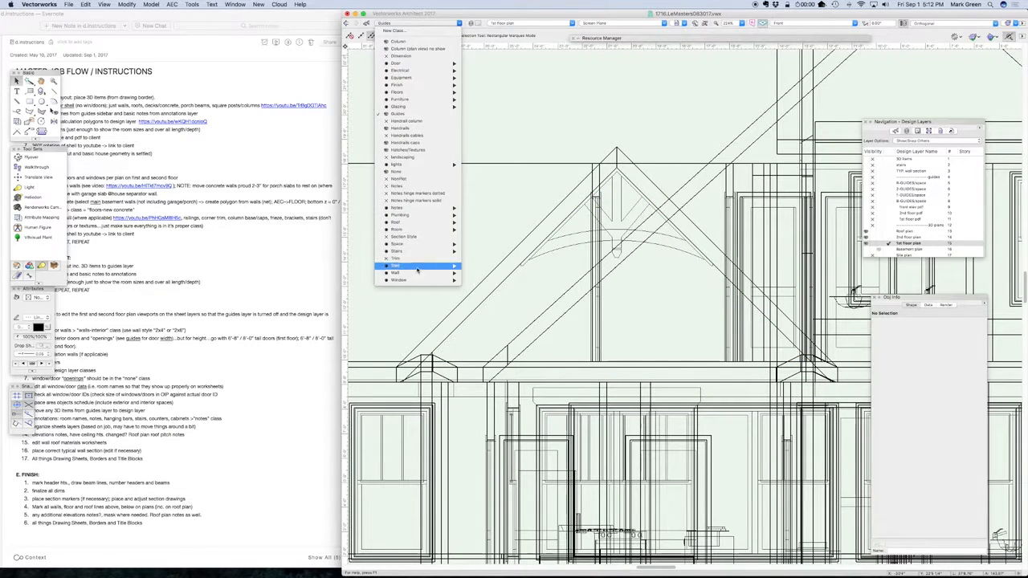
pyautogui.moveTo(416, 270)
pyautogui.click(482, 274)
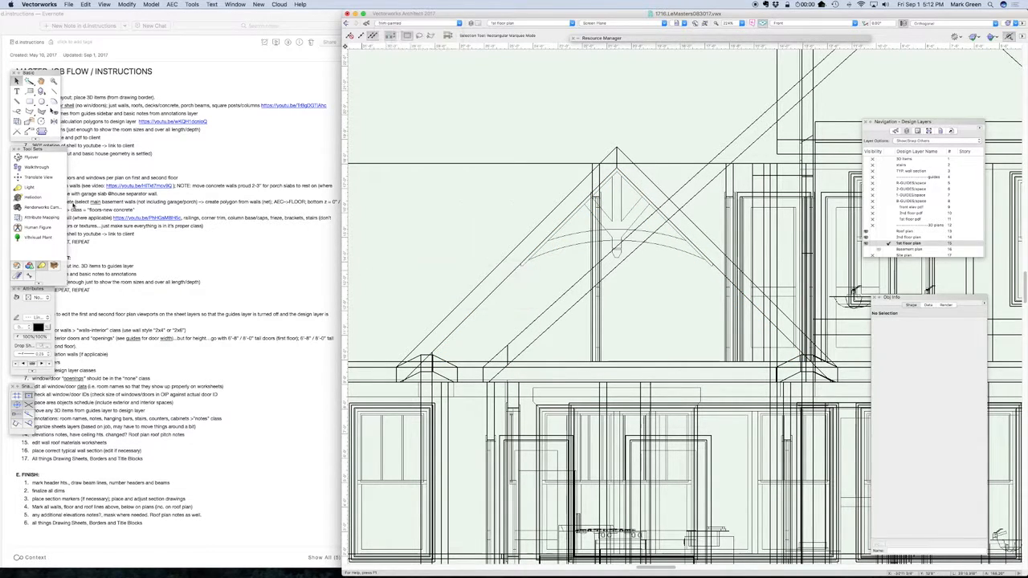
pyautogui.click(41, 114)
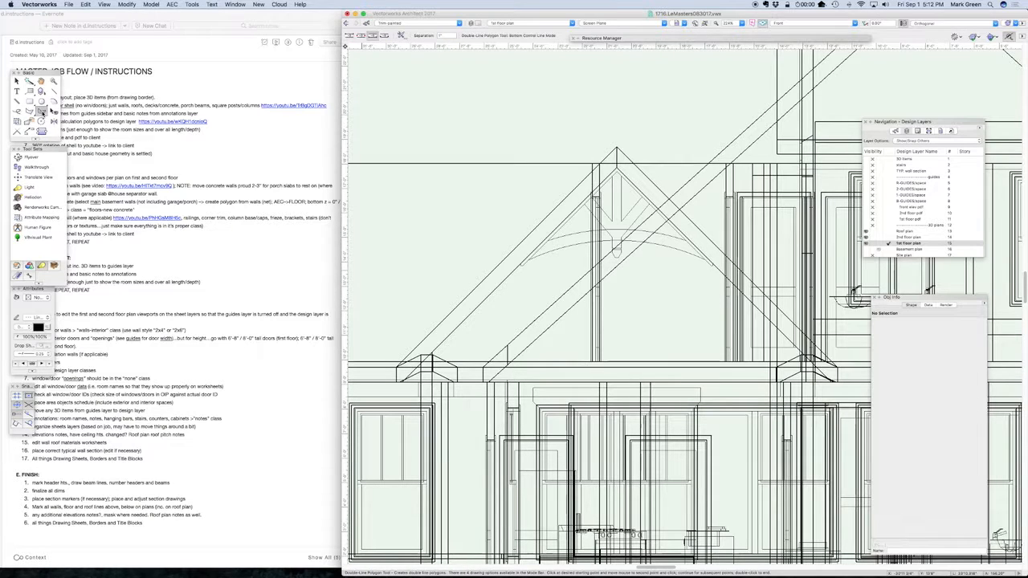
pyautogui.doubleClick(44, 111)
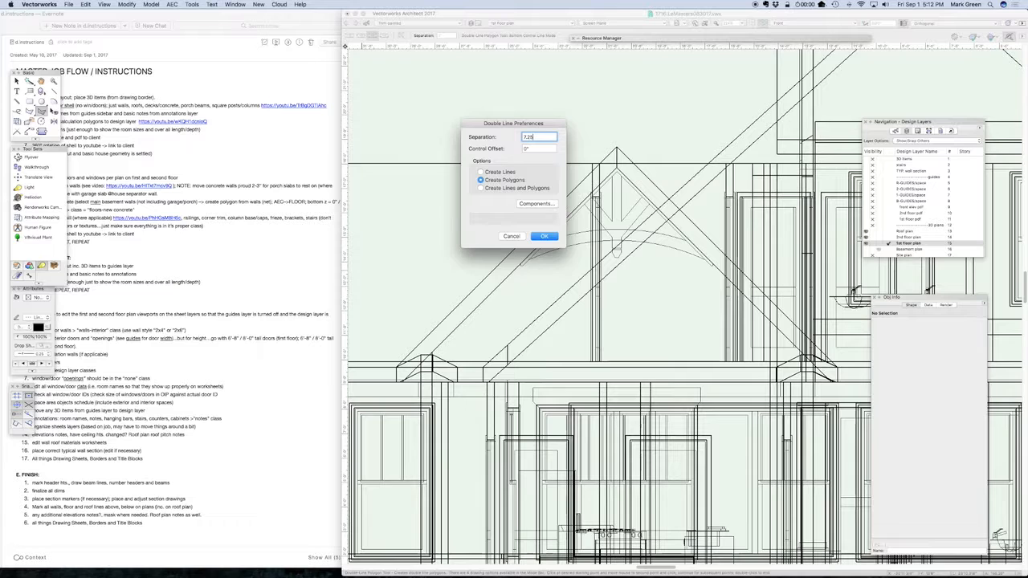
pyautogui.press('Return')
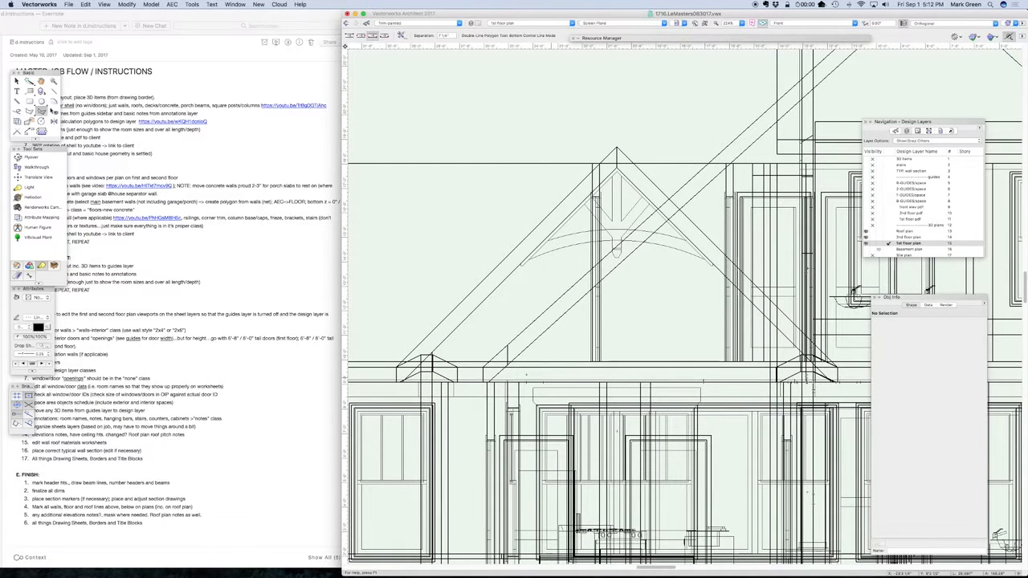
# Trace a double-line polygon in Top Control Line mode along the front gable's roof underside, from the left eave over the peak to the right eave
pyautogui.scroll(5, 423, 345)
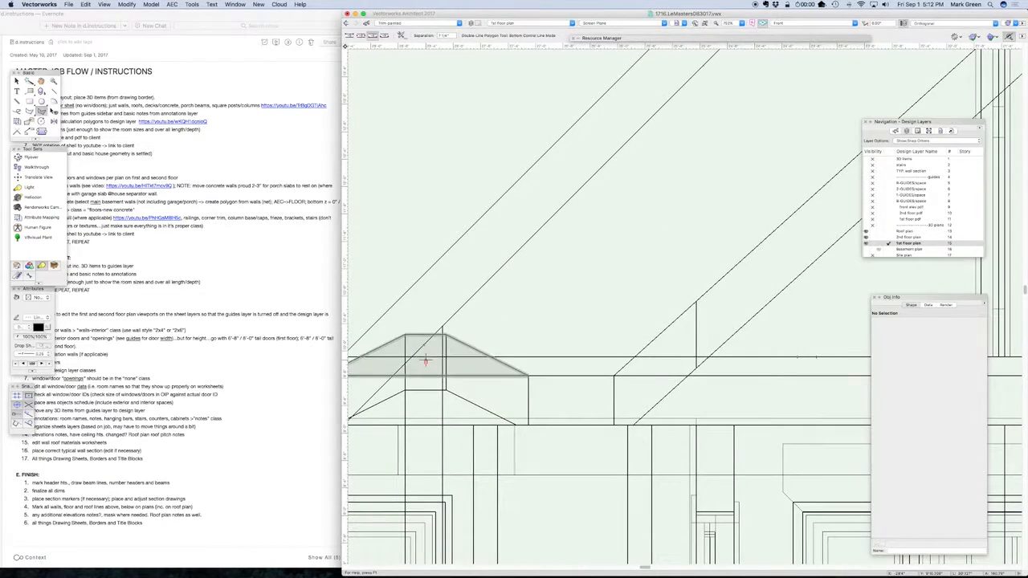
pyautogui.click(423, 345)
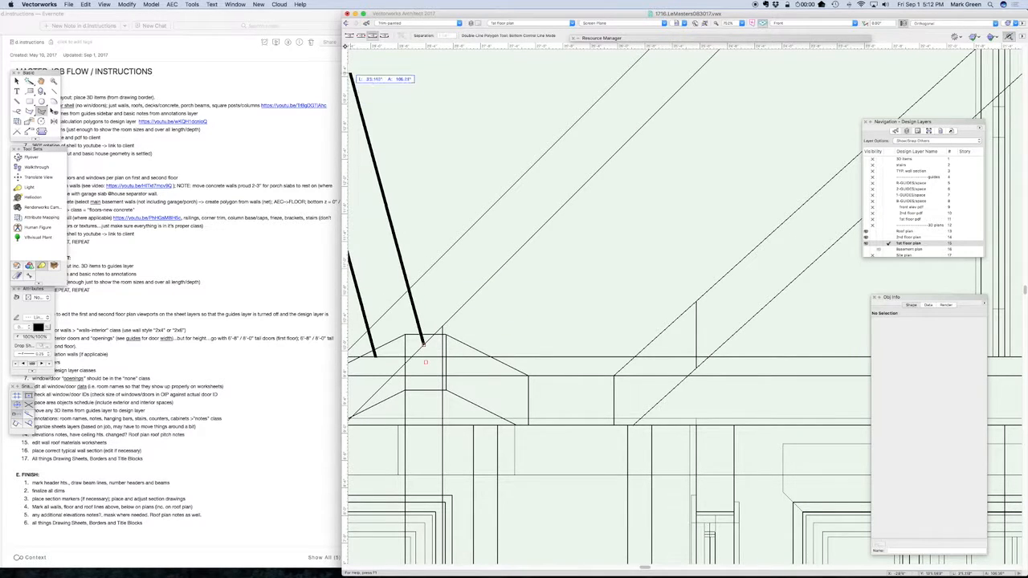
pyautogui.click(351, 35)
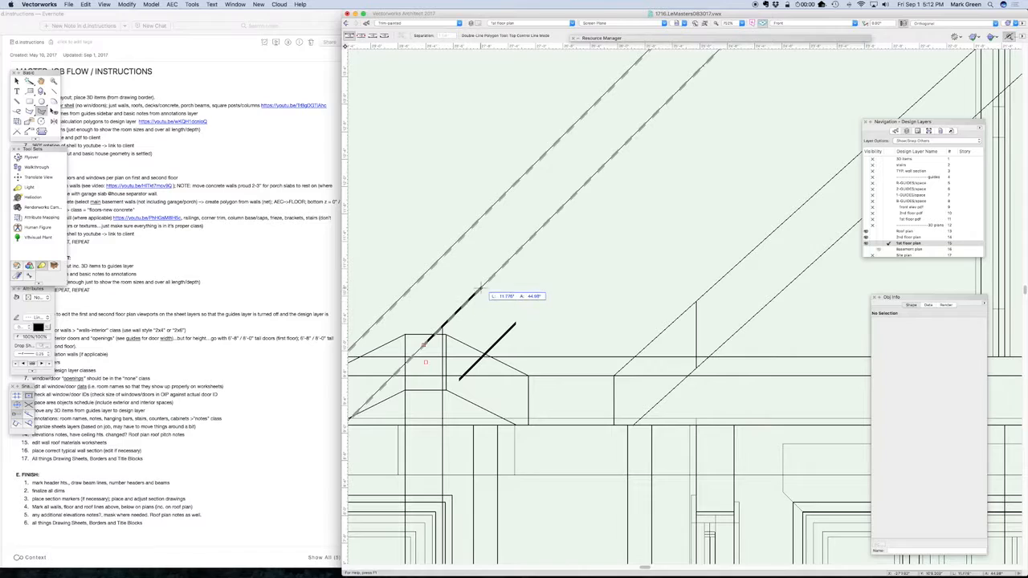
pyautogui.scroll(-5, 547, 231)
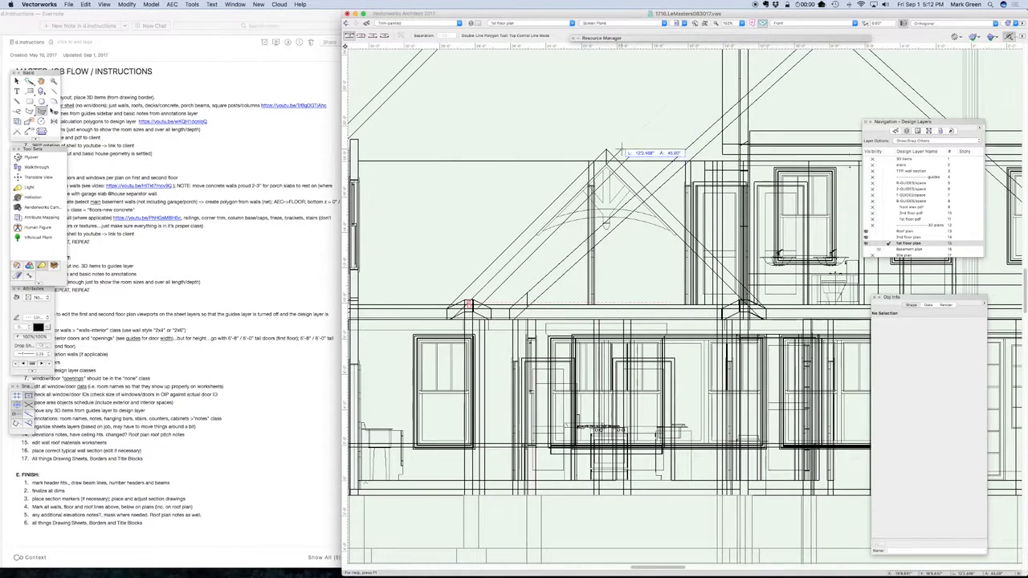
pyautogui.scroll(5, 514, 273)
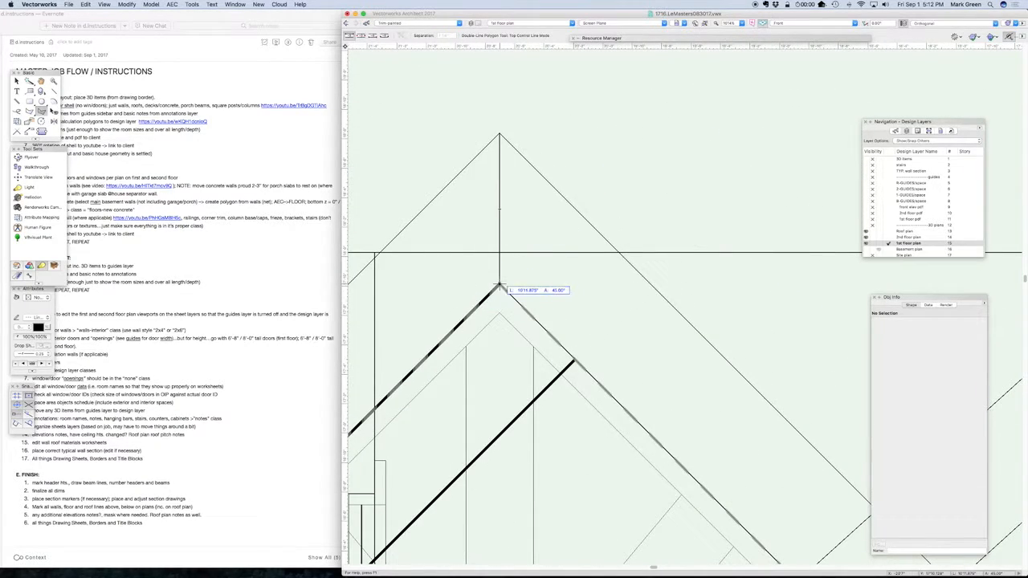
pyautogui.click(498, 287)
pyautogui.scroll(-5, 499, 285)
pyautogui.scroll(8, 501, 282)
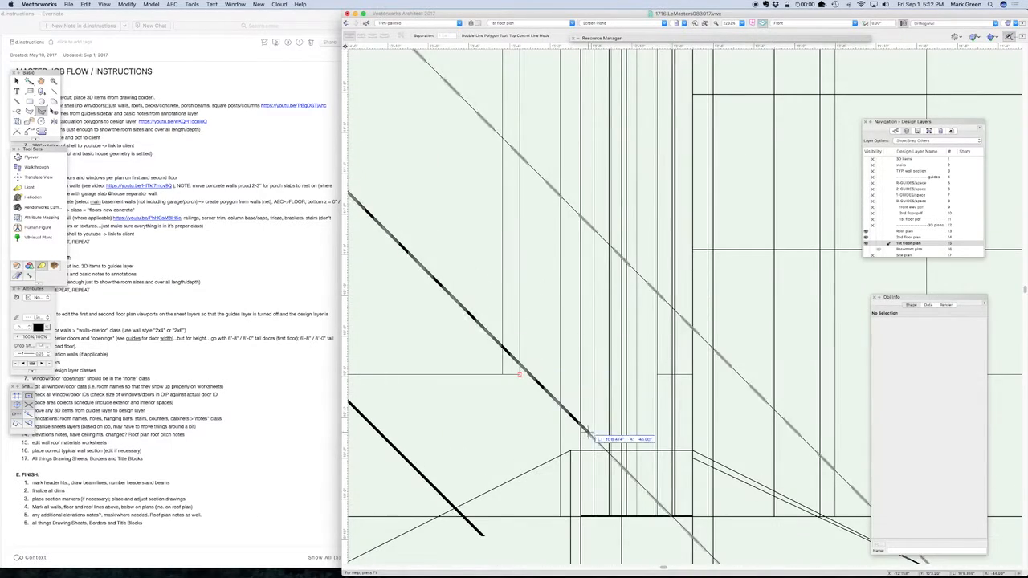
pyautogui.doubleClick(623, 471)
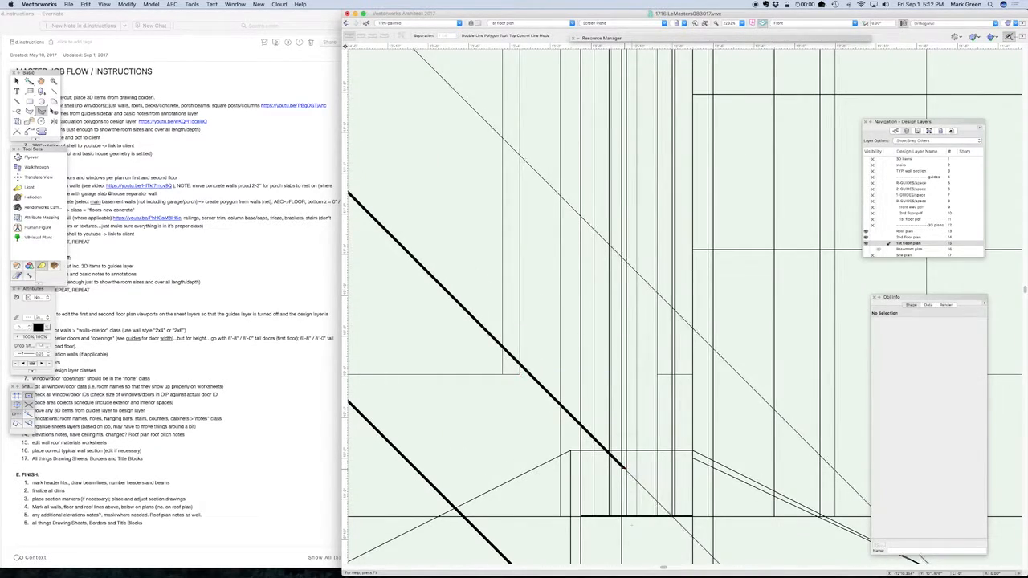
# Set the new sloped trim polygon's plane to the layer plane
pyautogui.scroll(-6, 623, 471)
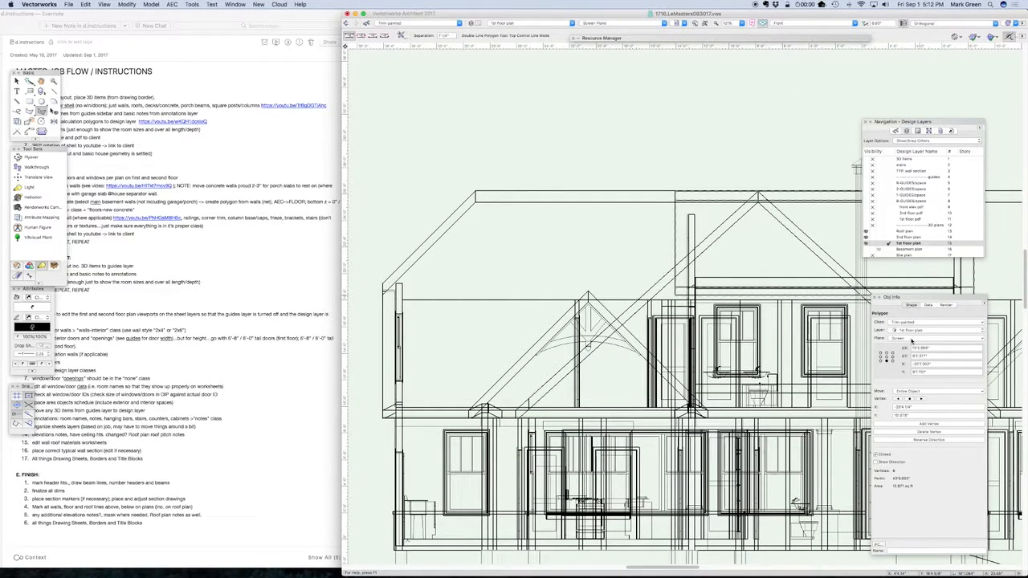
pyautogui.click(911, 339)
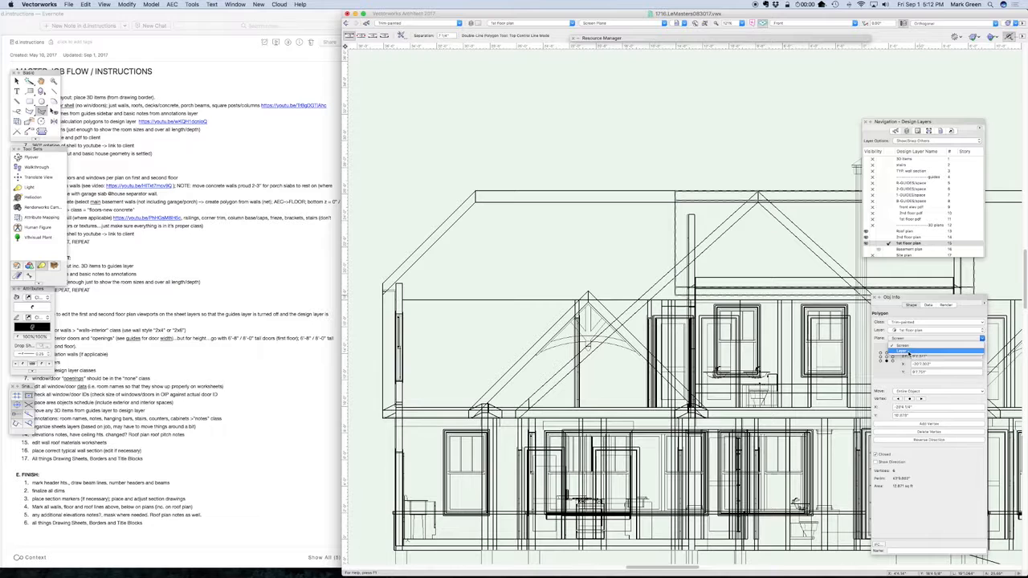
pyautogui.click(907, 353)
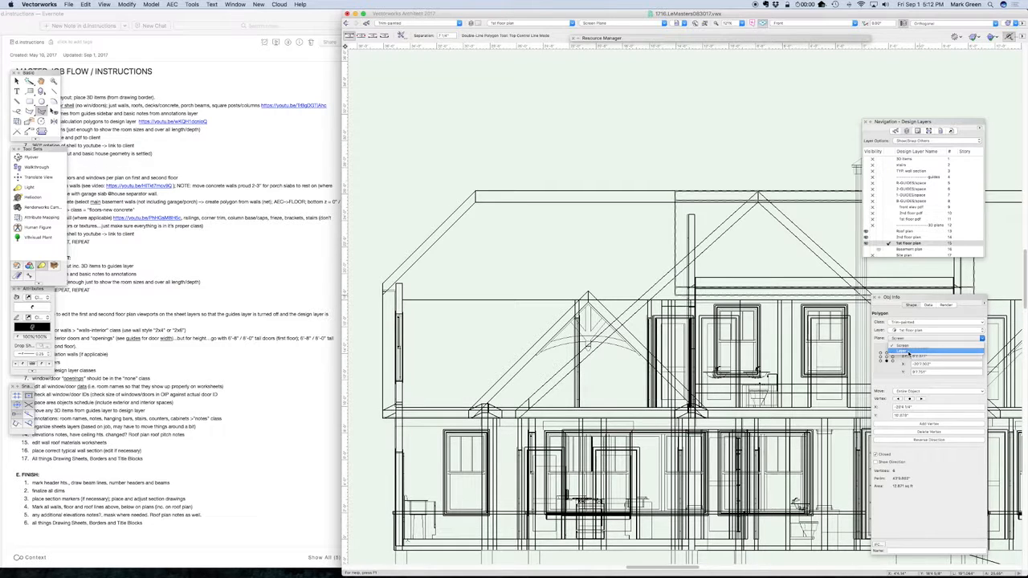
pyautogui.scroll(3, 574, 385)
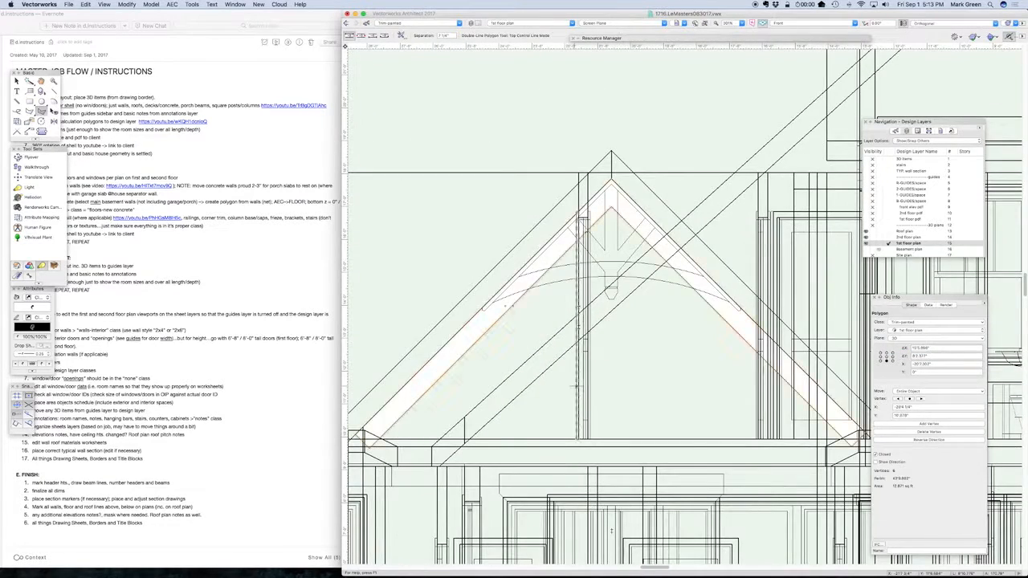
pyautogui.scroll(2, 411, 443)
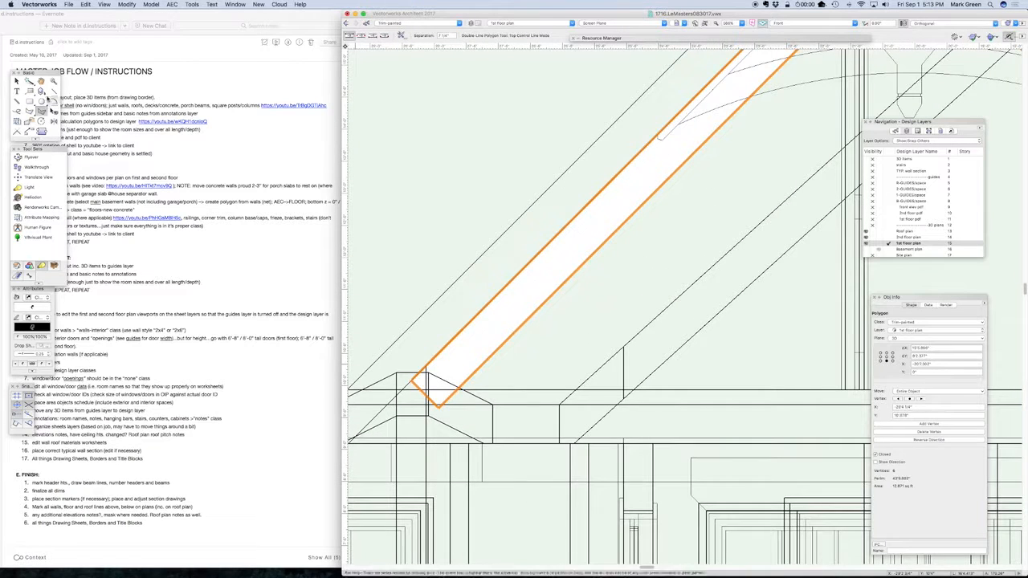
pyautogui.click(29, 111)
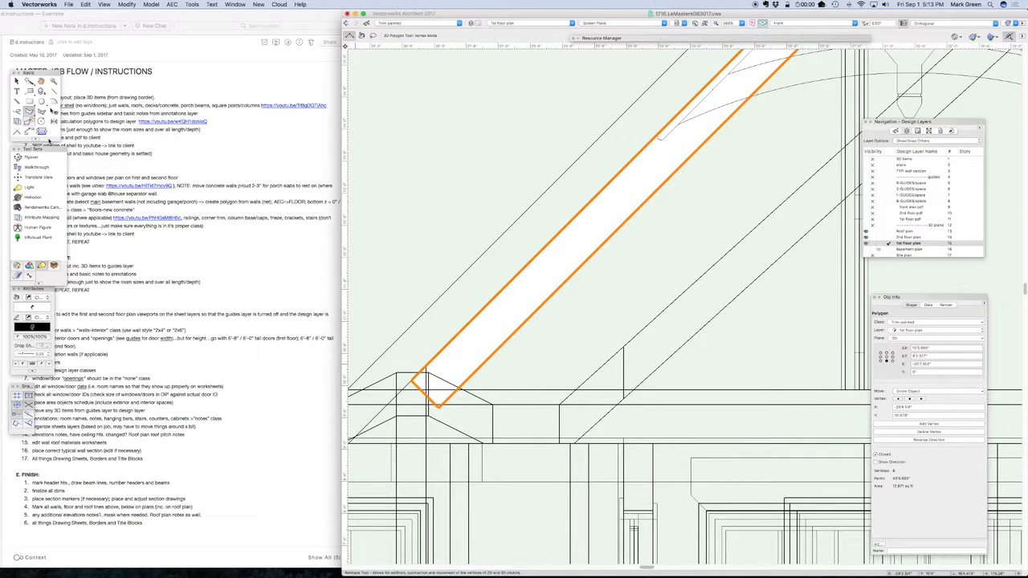
pyautogui.click(396, 373)
pyautogui.click(428, 373)
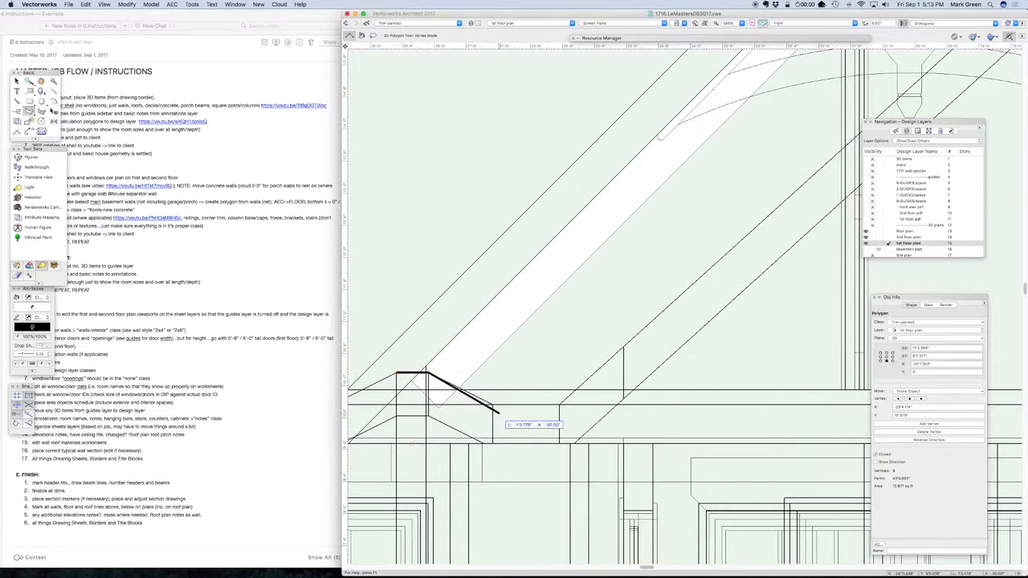
pyautogui.doubleClick(492, 406)
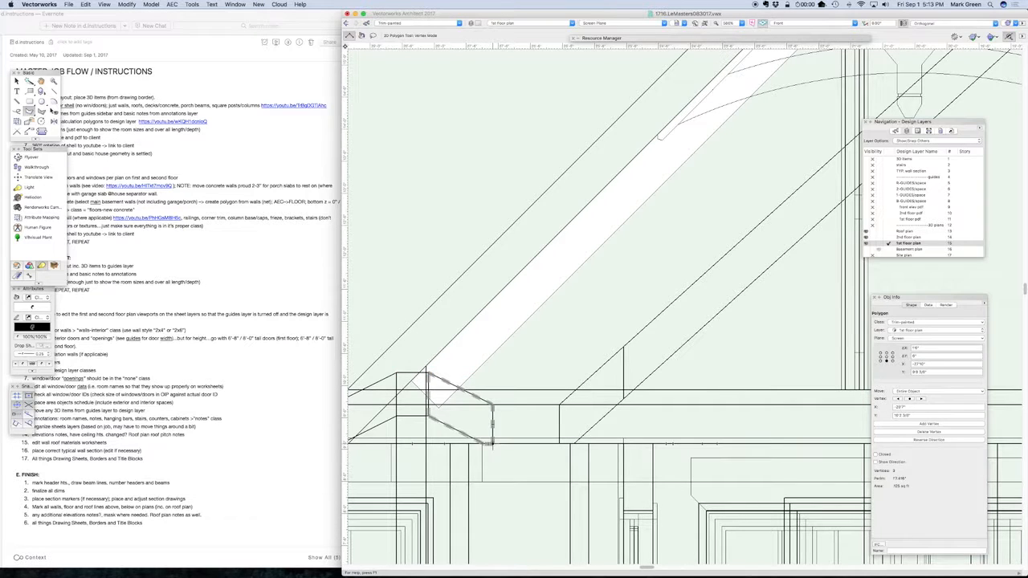
pyautogui.press('Delete')
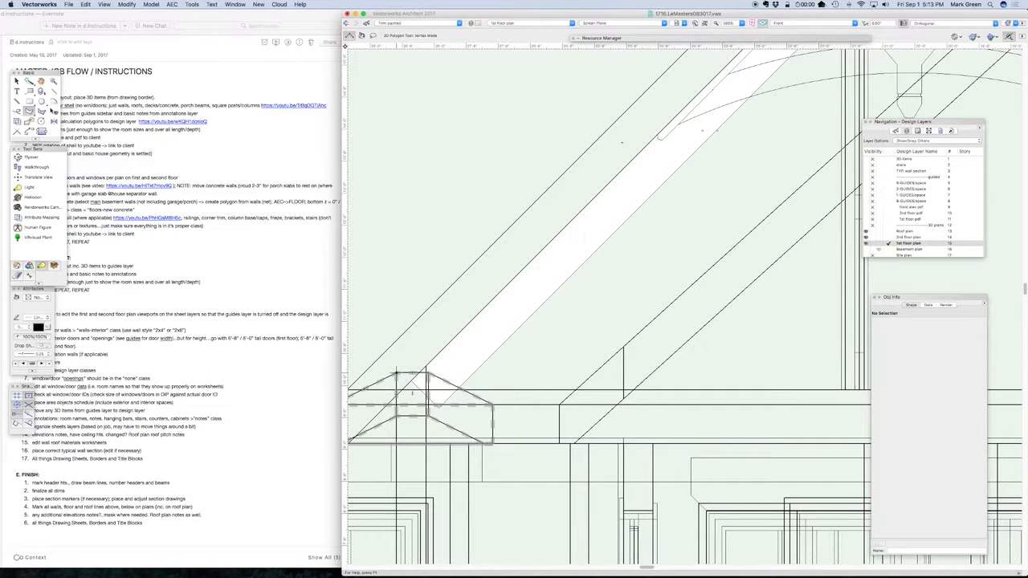
# Draw a closed five-sided polygon over the gable's left eave return, covering the trim's lower end, and set its plane to the layer plane
pyautogui.click(396, 373)
pyautogui.click(428, 373)
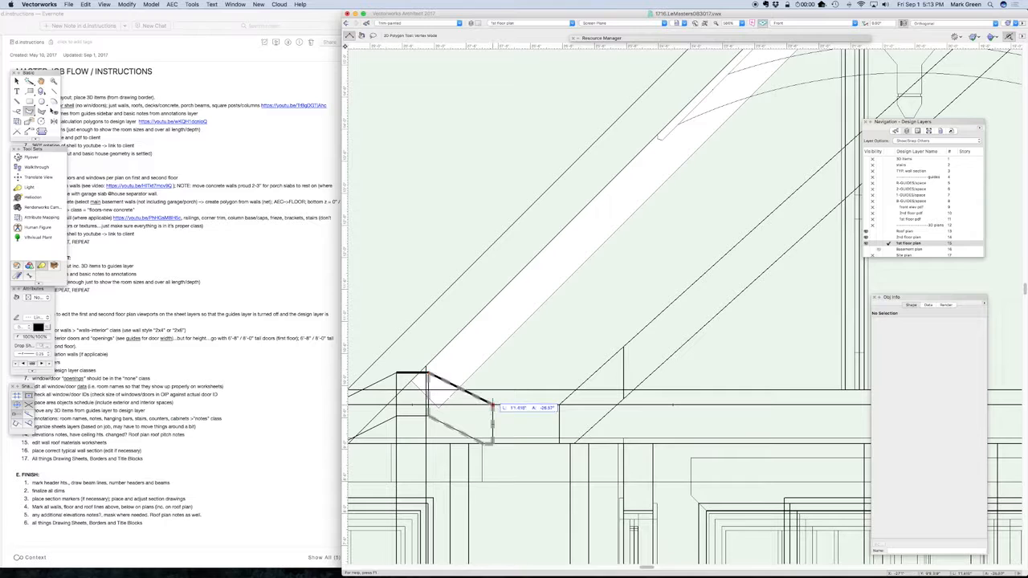
pyautogui.click(492, 406)
pyautogui.click(492, 444)
pyautogui.click(413, 444)
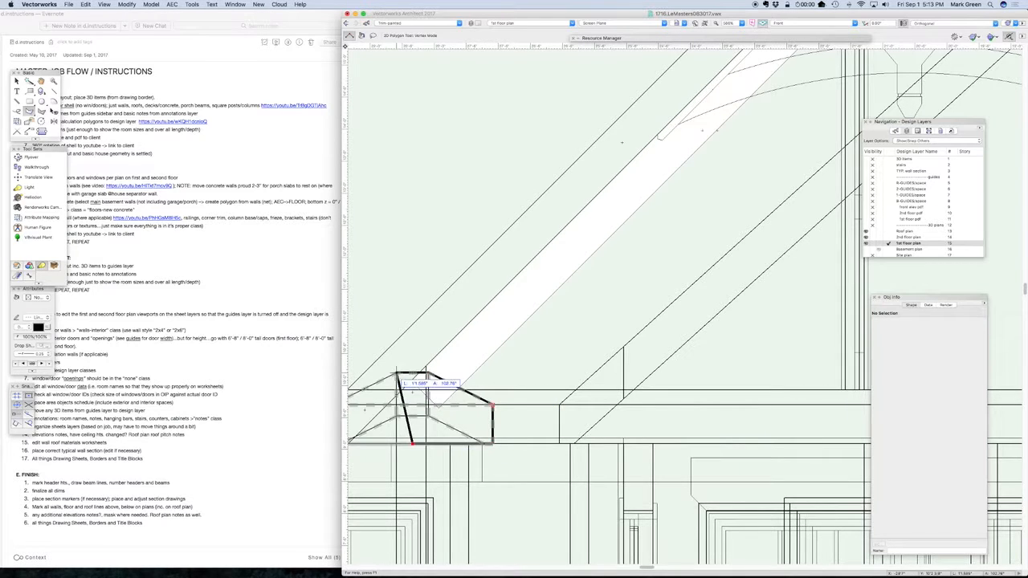
pyautogui.click(396, 373)
pyautogui.click(15, 81)
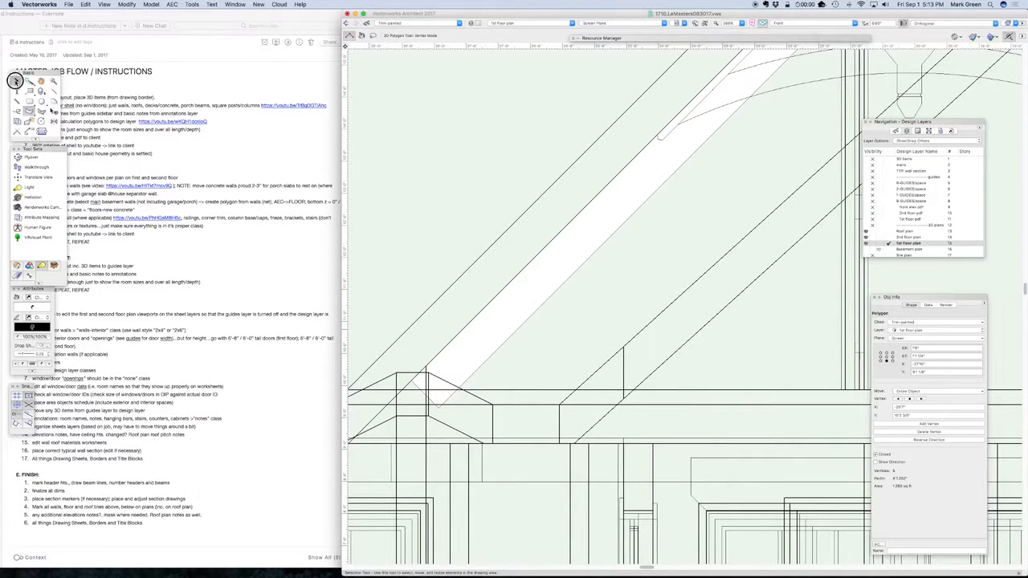
pyautogui.click(895, 338)
pyautogui.click(899, 352)
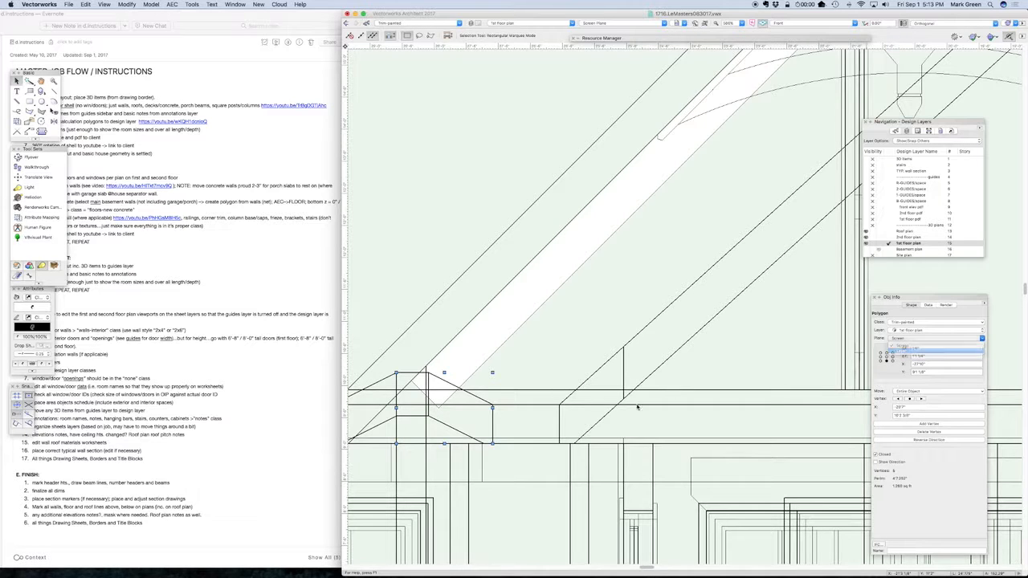
# Mirror a duplicate of the eave polygon across the gable's vertical centerline onto the right eave
pyautogui.scroll(-3, 405, 438)
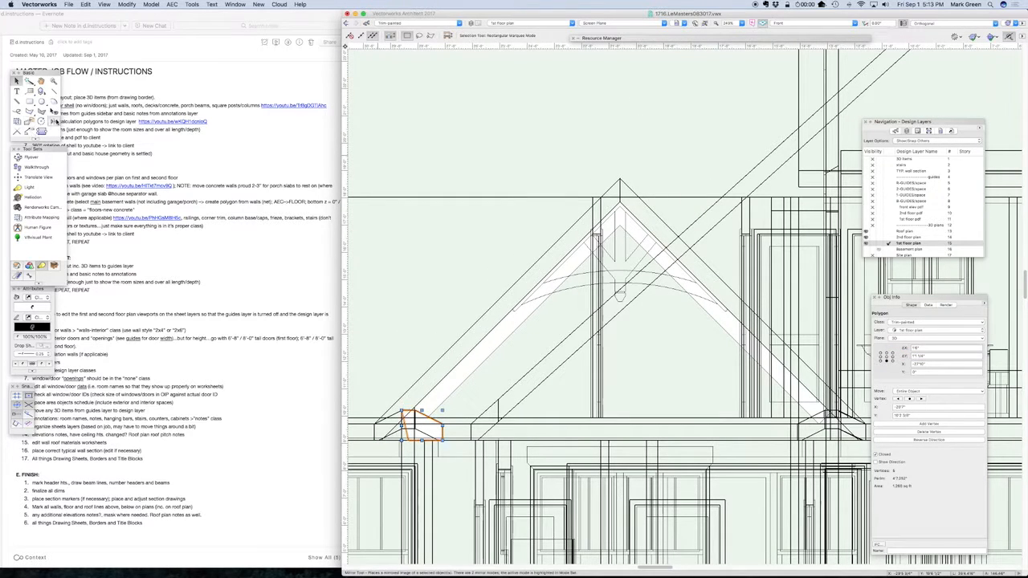
pyautogui.click(53, 119)
pyautogui.click(620, 226)
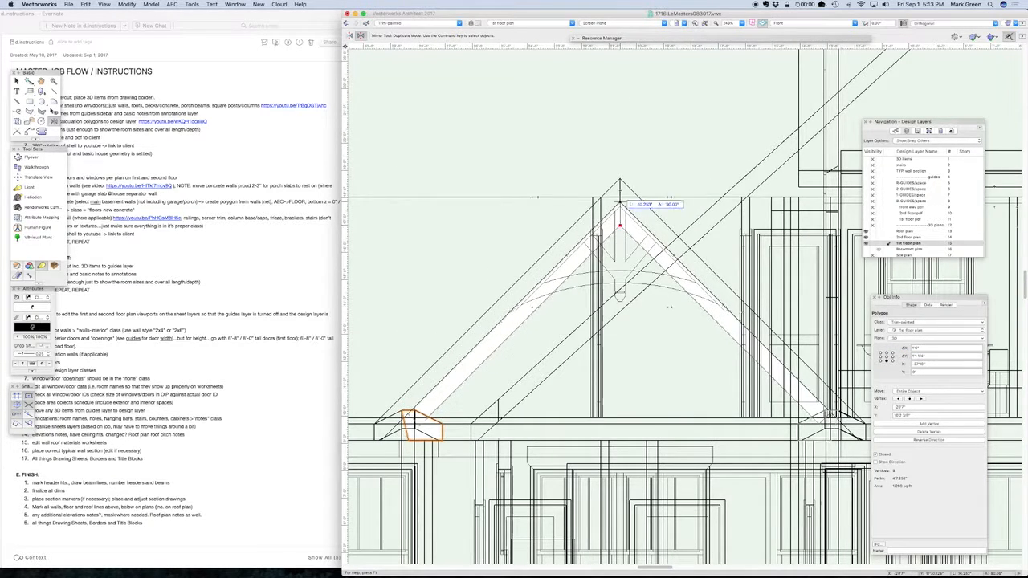
pyautogui.click(620, 210)
# Clip the sloped trim polygon with the mirrored right eave polygon using Clip Surface, and delete the clipping polygon
pyautogui.click(16, 82)
pyautogui.keyDown('shift'); pyautogui.click(707, 303); pyautogui.keyUp('shift')
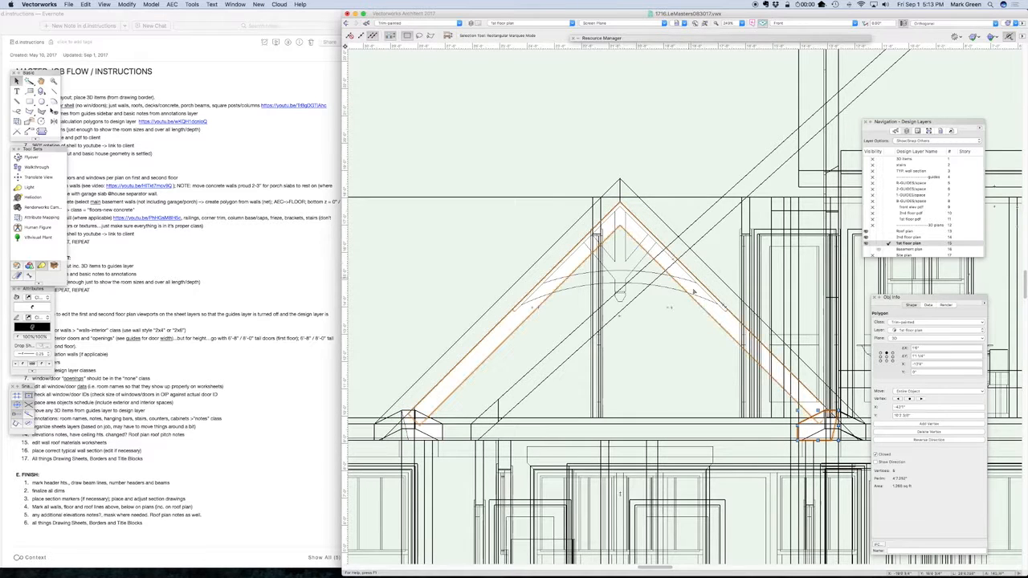
pyautogui.rightClick(707, 310)
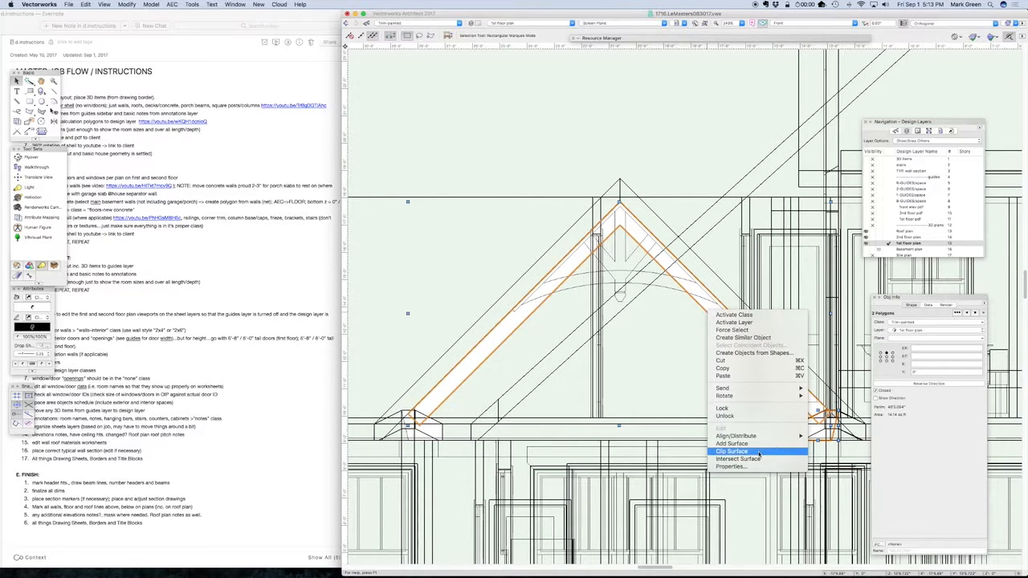
pyautogui.click(757, 451)
pyautogui.press('Delete')
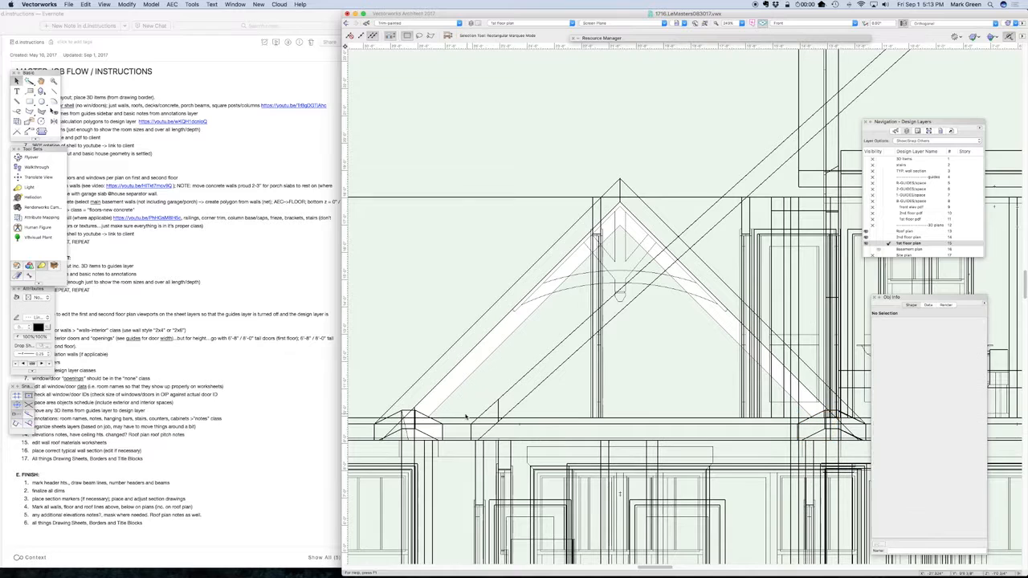
# Clip the sloped trim polygon with the left eave polygon using Clip Surface, and extrude the clipped trim
pyautogui.click(441, 428)
pyautogui.rightClick(441, 401)
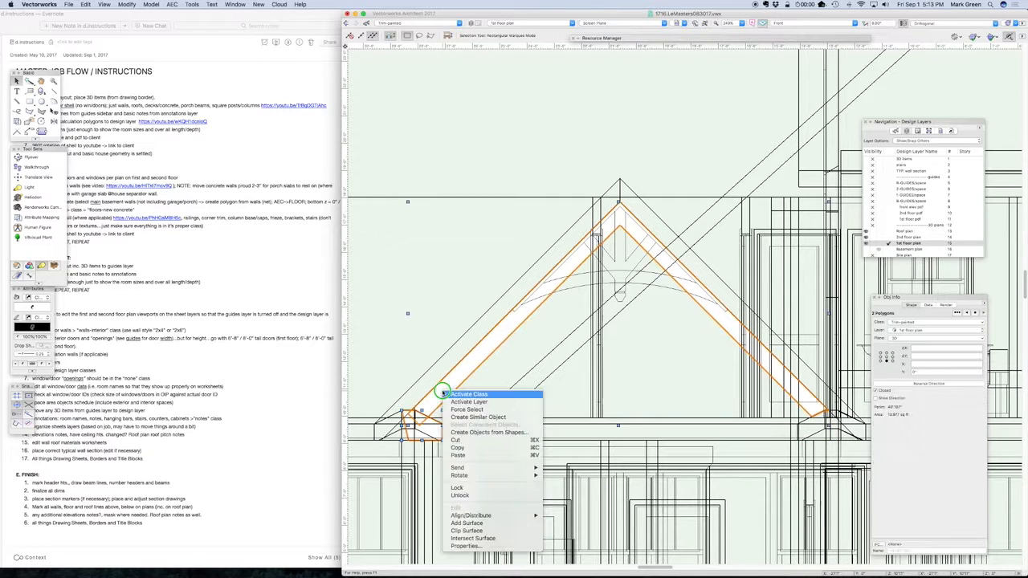
pyautogui.click(482, 530)
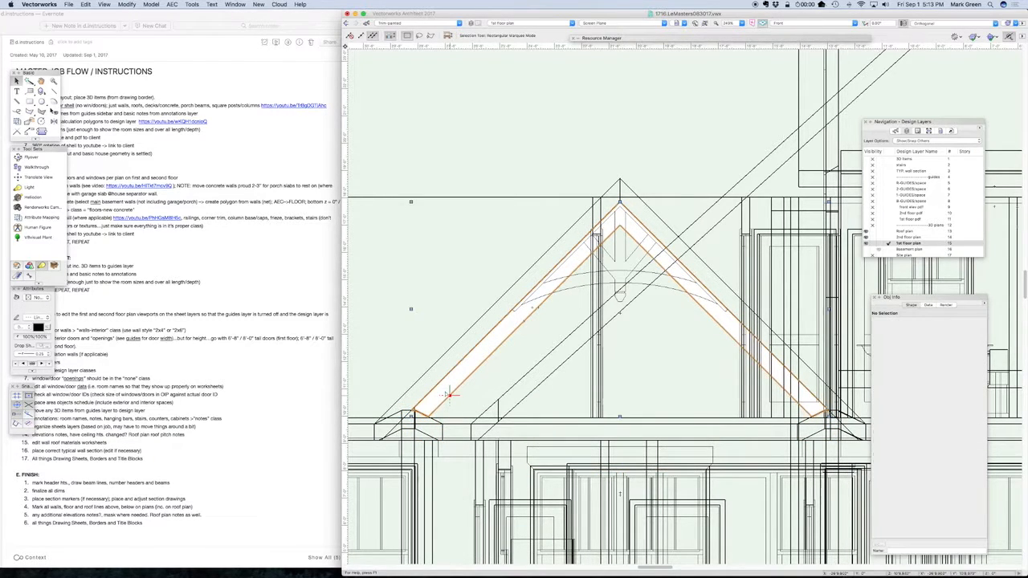
pyautogui.press('super+e')
pyautogui.press('Return')
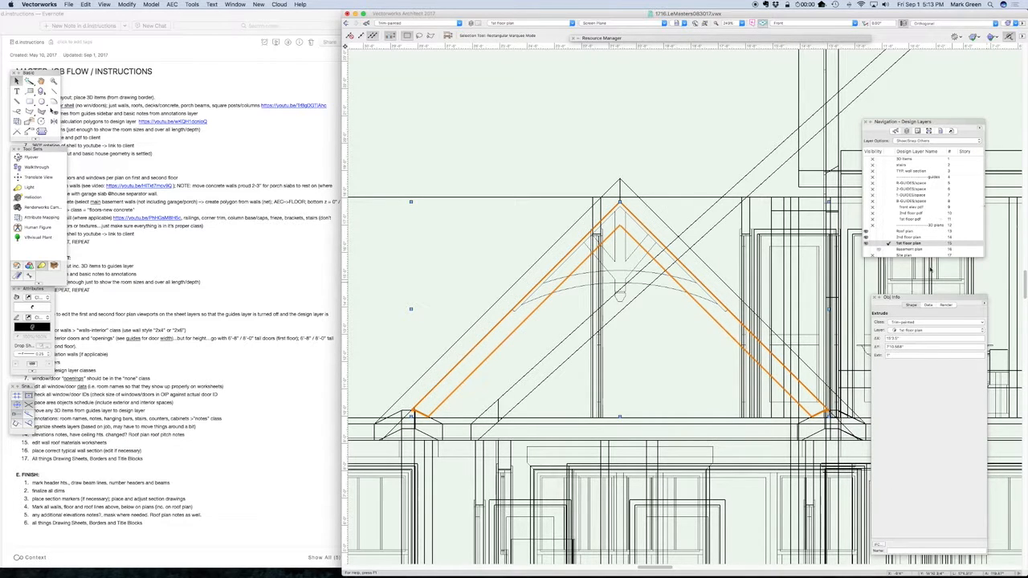
# Open the working-1 saved view and move the extruded gable trim back against the front face of the garage wall
pyautogui.click(941, 131)
pyautogui.doubleClick(875, 221)
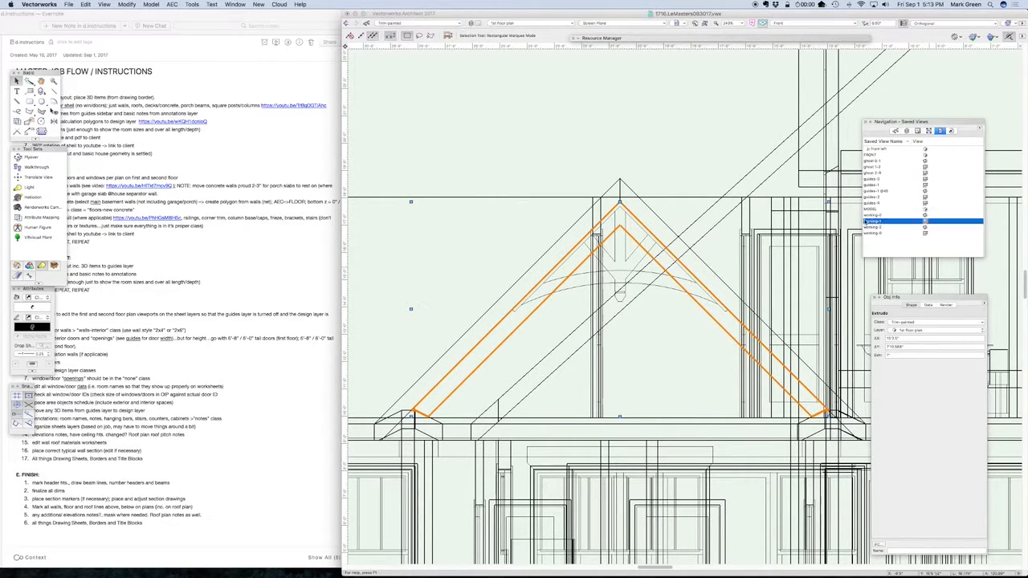
pyautogui.scroll(-6, 528, 233)
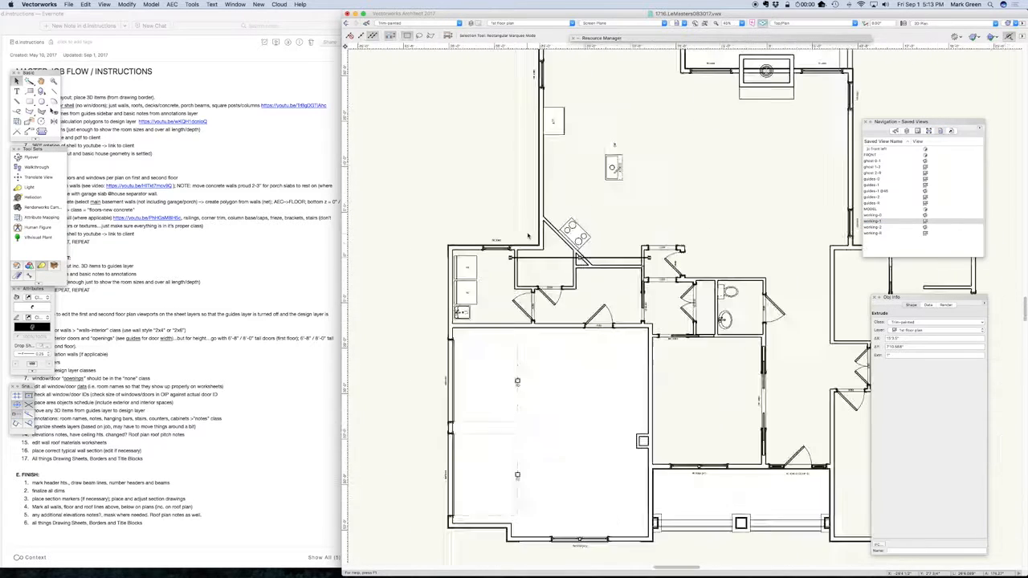
pyautogui.moveTo(535, 244); pyautogui.dragTo(534, 377)
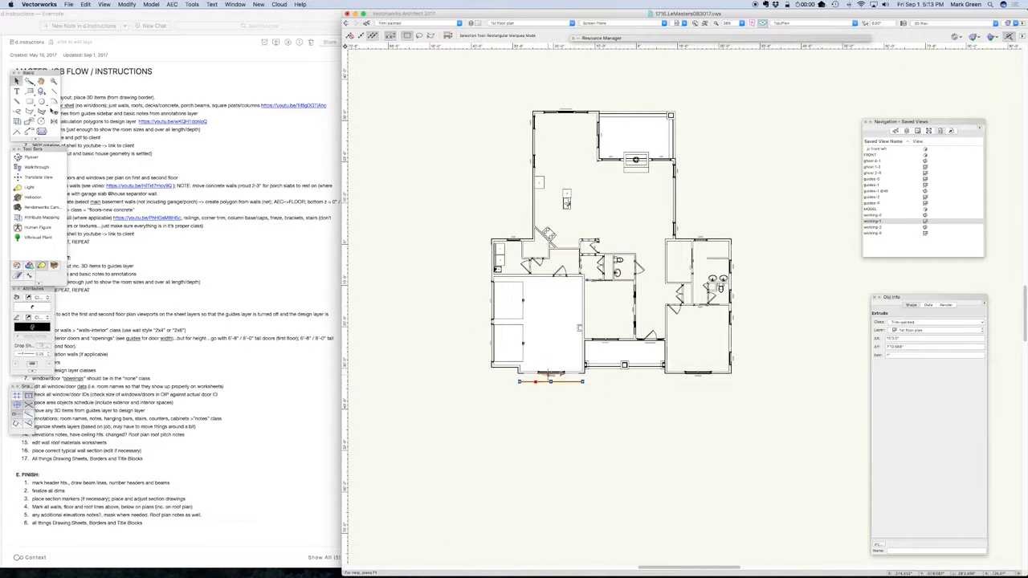
pyautogui.scroll(5, 578, 328)
pyautogui.click(477, 483)
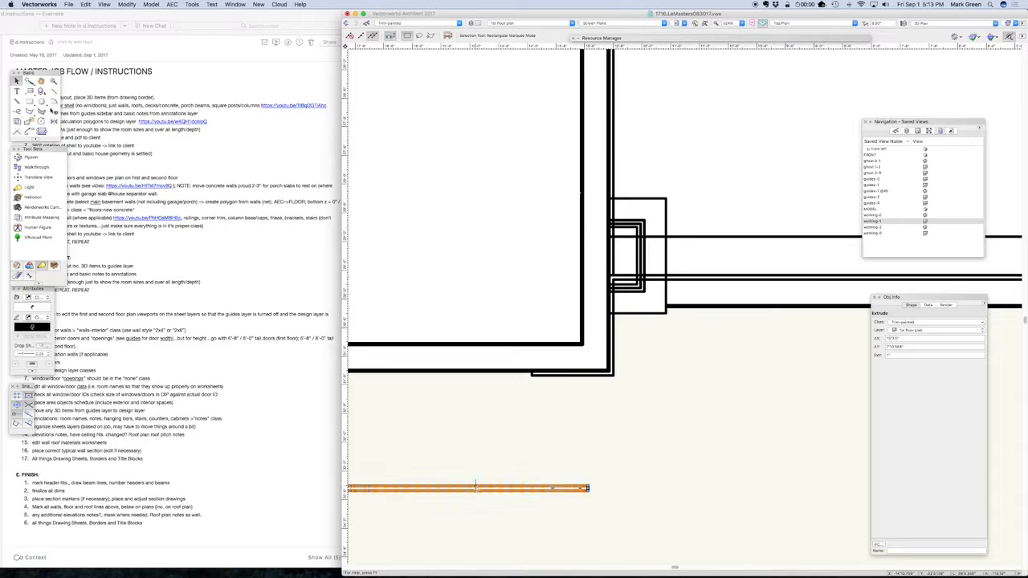
pyautogui.moveTo(475, 486); pyautogui.dragTo(532, 372)
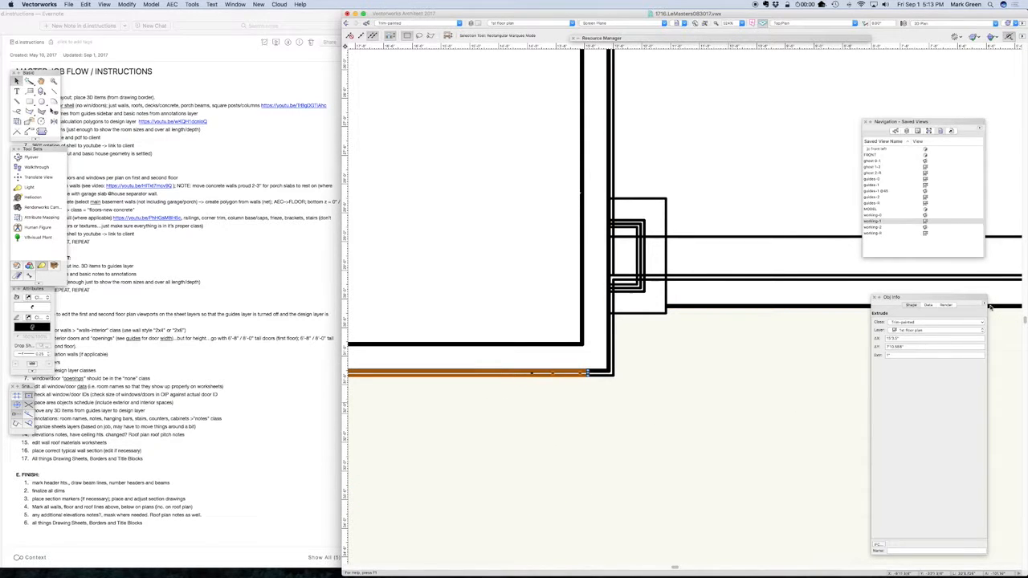
# Show the house with the MODEL saved view and make 1st floor plan the active layer
pyautogui.doubleClick(887, 210)
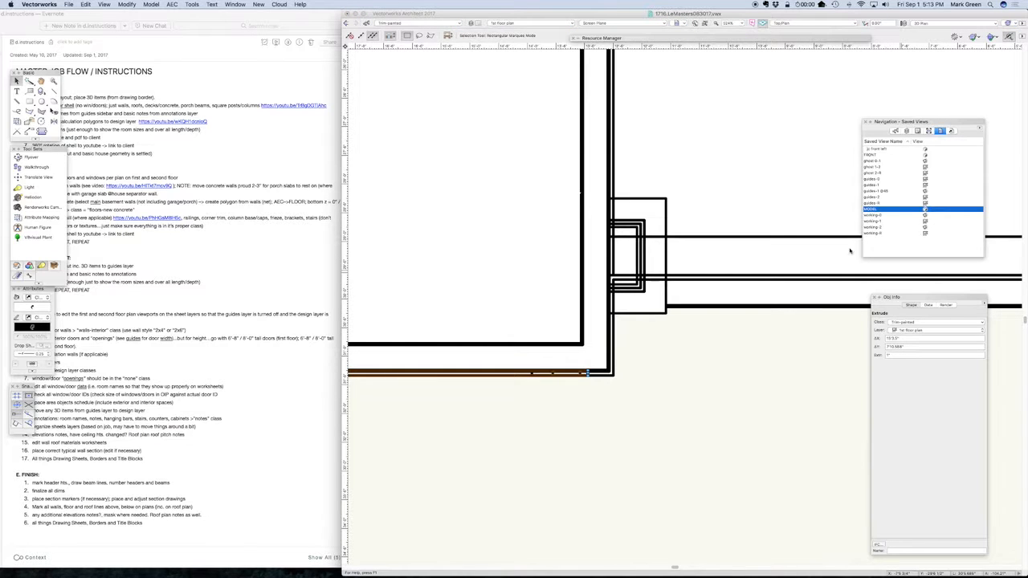
pyautogui.scroll(5, 502, 310)
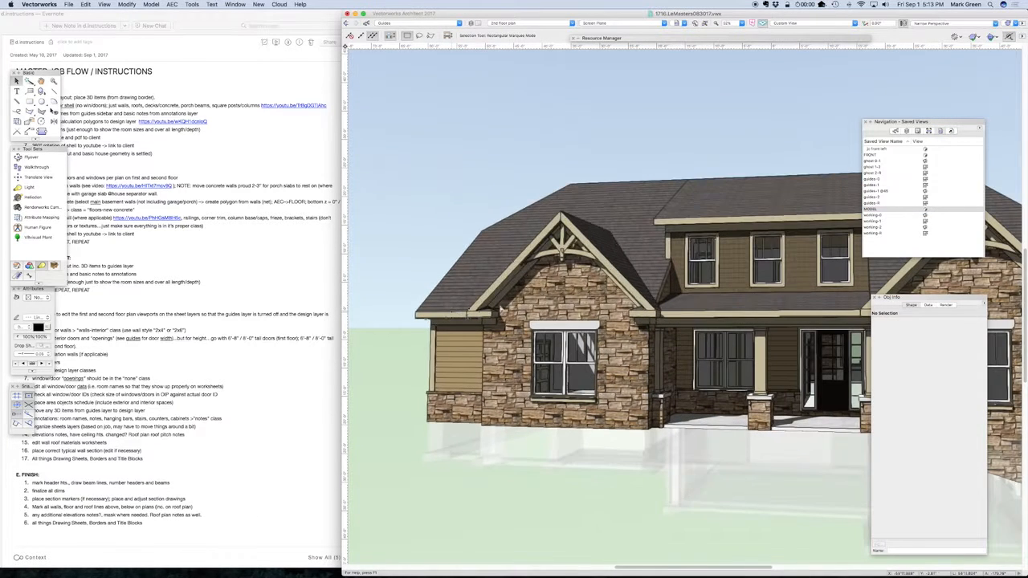
pyautogui.click(905, 131)
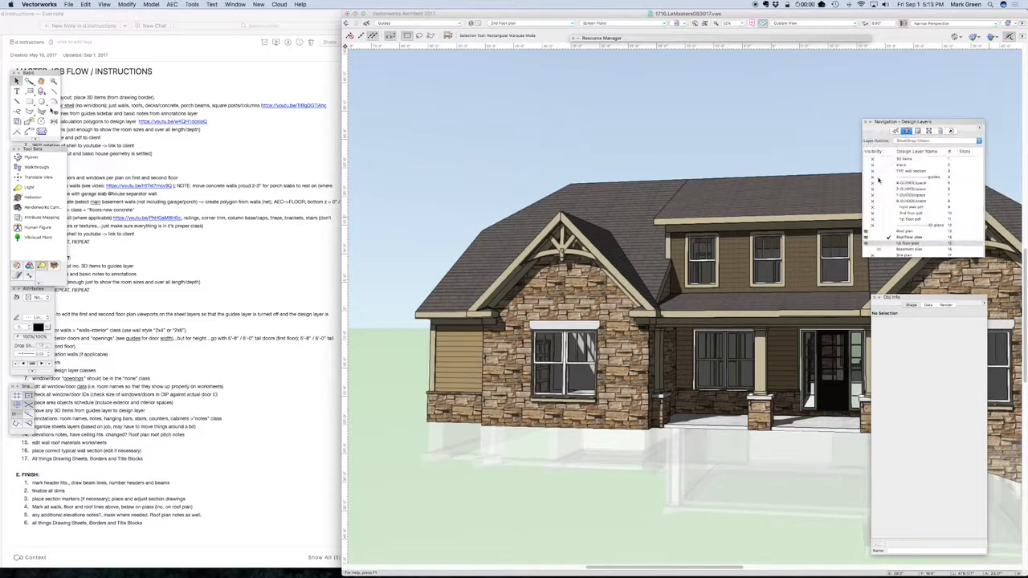
pyautogui.click(887, 244)
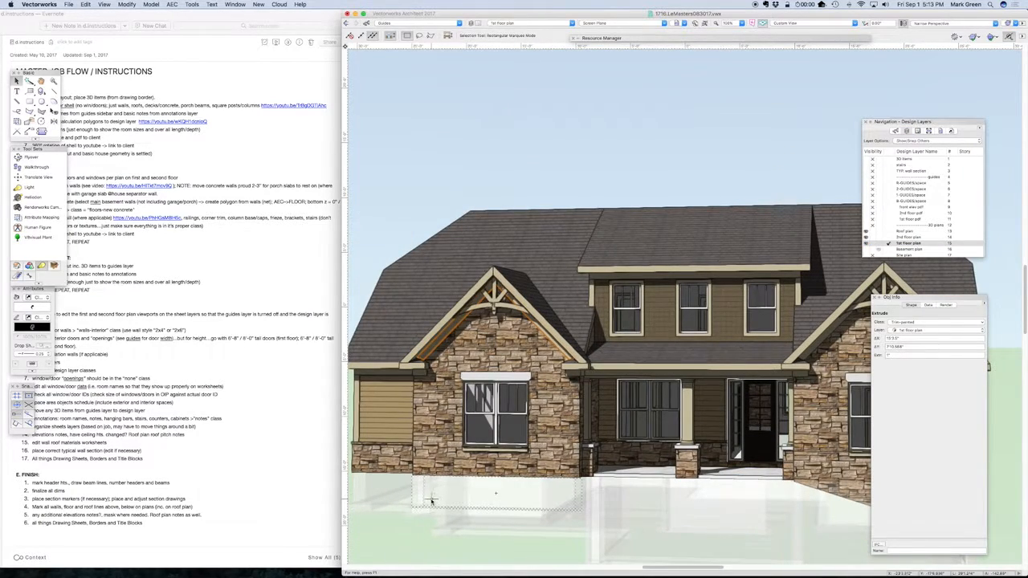
# Examine the new gable trim from both sides of the house with Flyover, and return to the working-1 saved view
pyautogui.scroll(-2, 430, 501)
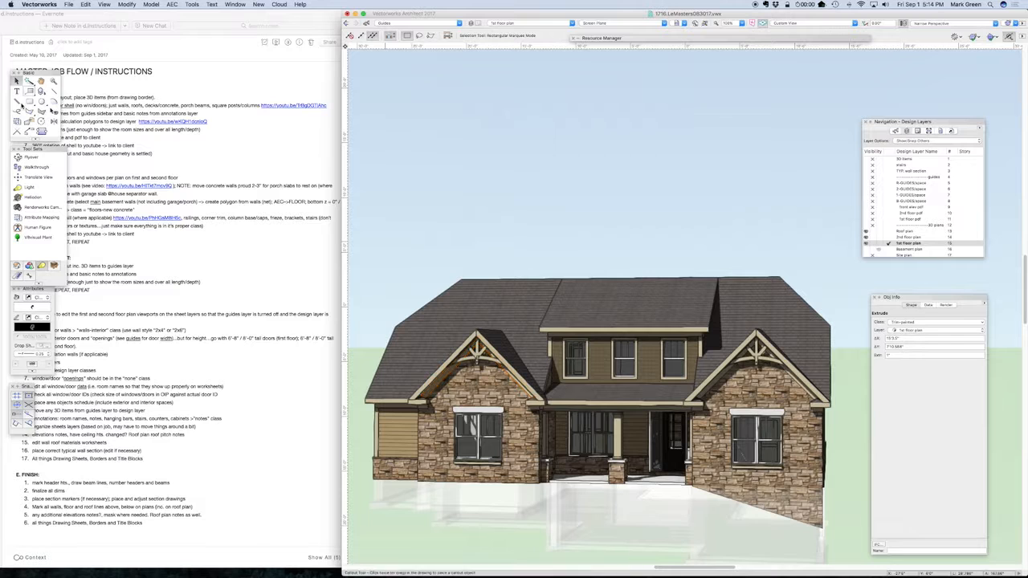
pyautogui.click(31, 158)
pyautogui.moveTo(792, 418); pyautogui.dragTo(788, 308)
pyautogui.moveTo(778, 442); pyautogui.dragTo(578, 377)
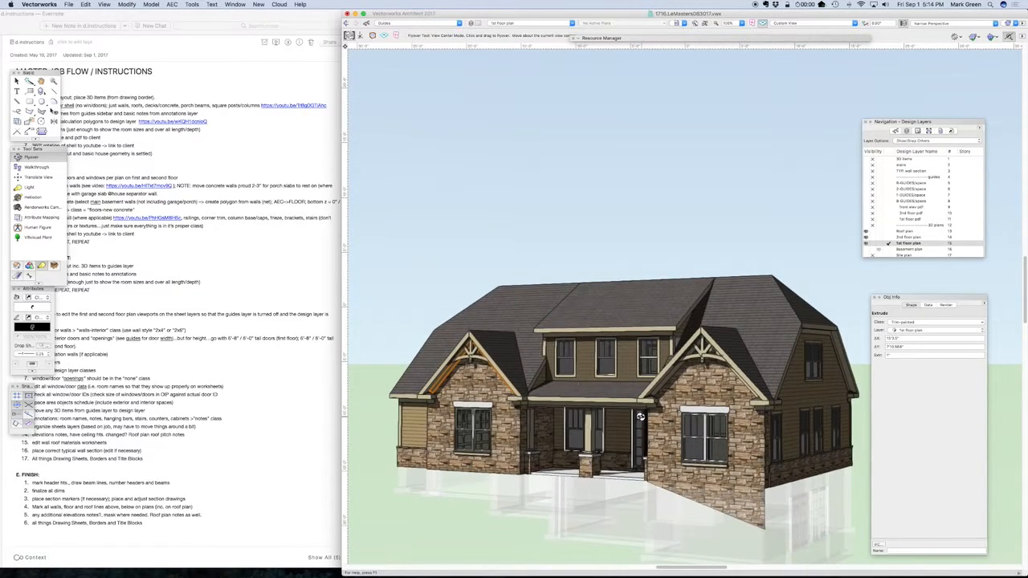
pyautogui.moveTo(640, 416); pyautogui.dragTo(536, 422)
pyautogui.click(16, 80)
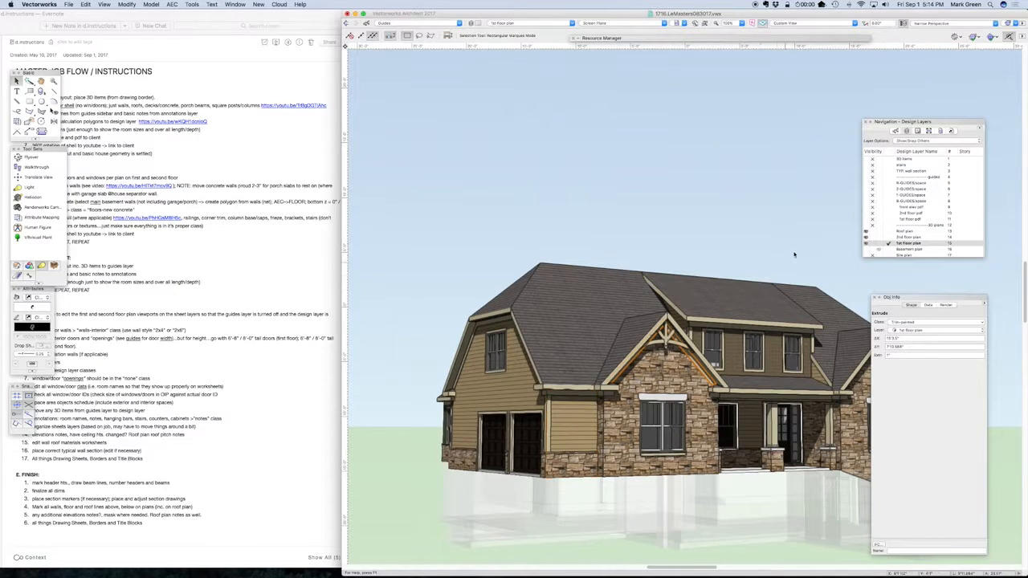
pyautogui.click(939, 131)
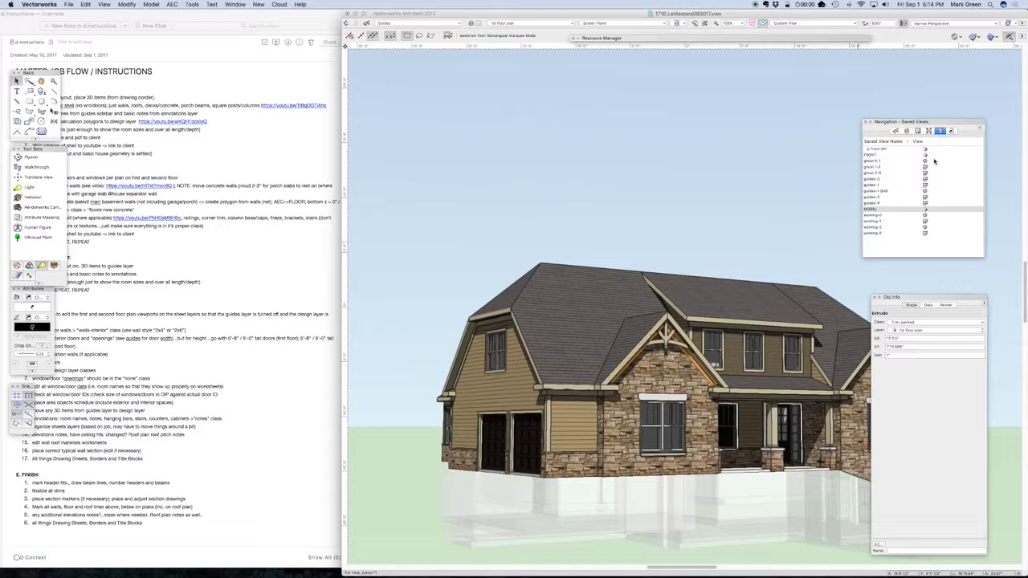
pyautogui.doubleClick(873, 221)
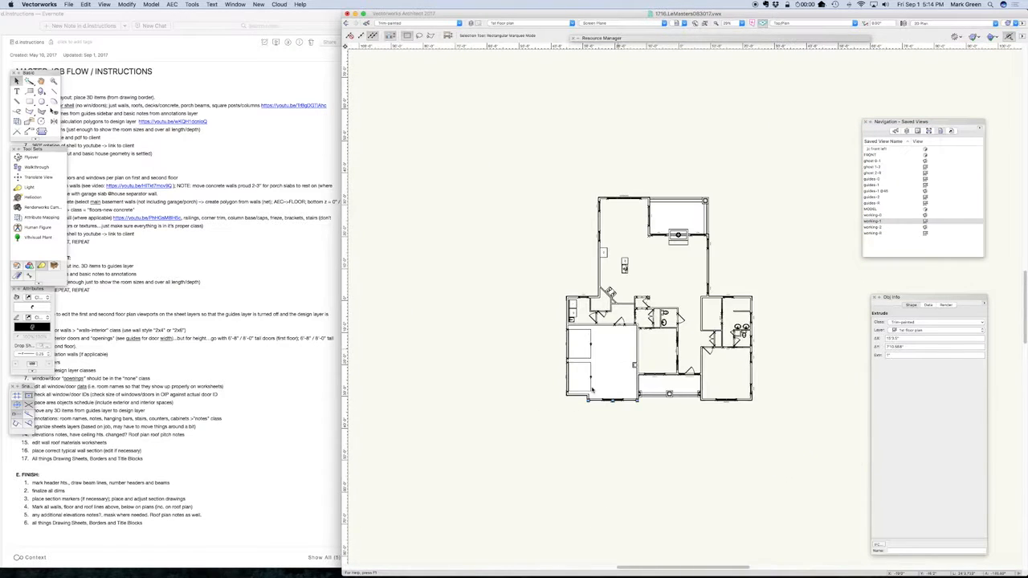
# Select the L-shaped corner trim extrudes at the house's outer corners in plan, and clear the selection
pyautogui.scroll(10, 566, 399)
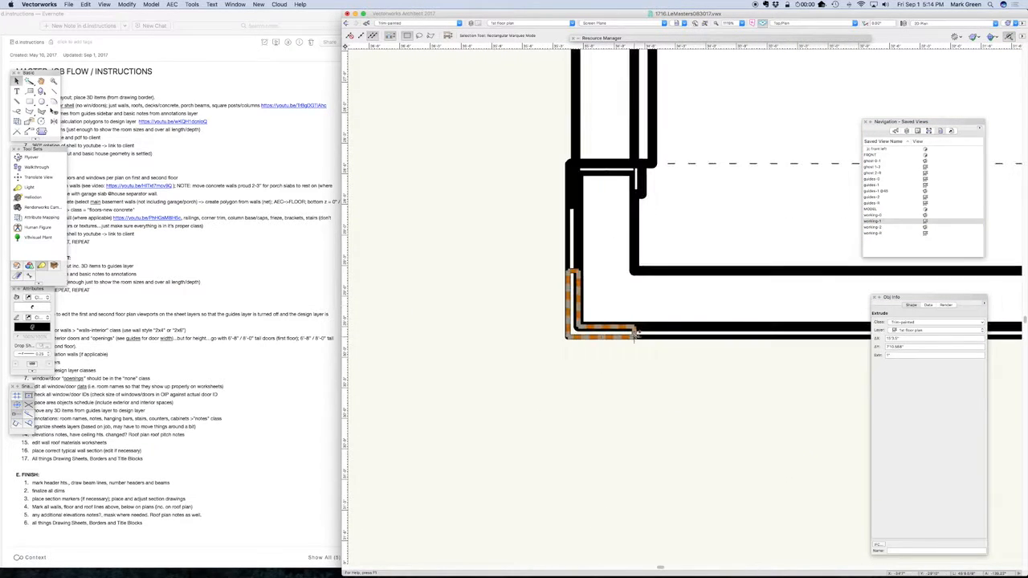
pyautogui.scroll(-8, 461, 419)
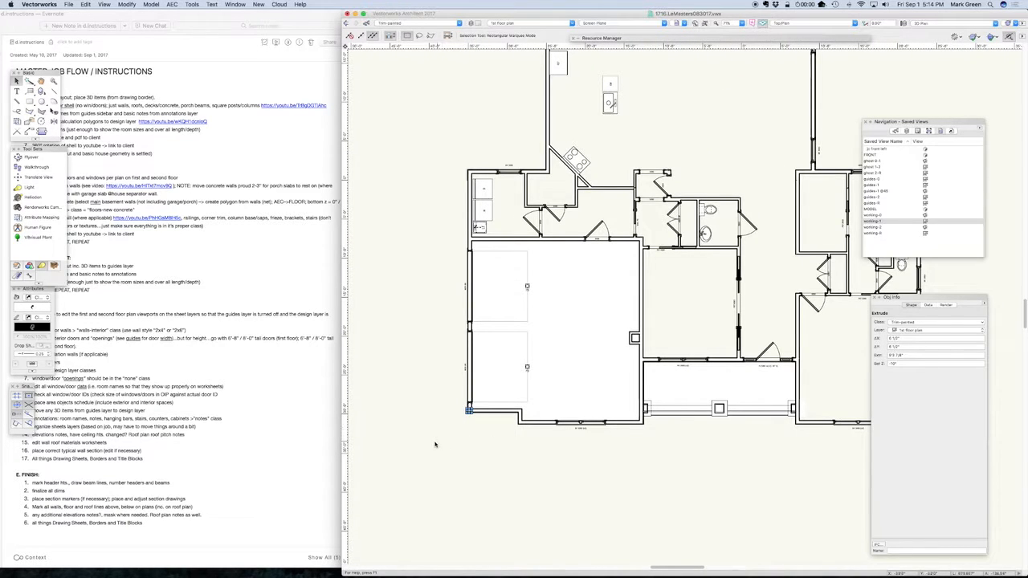
pyautogui.scroll(-2, 435, 444)
pyautogui.keyDown('shift'); pyautogui.click(472, 215); pyautogui.keyUp('shift')
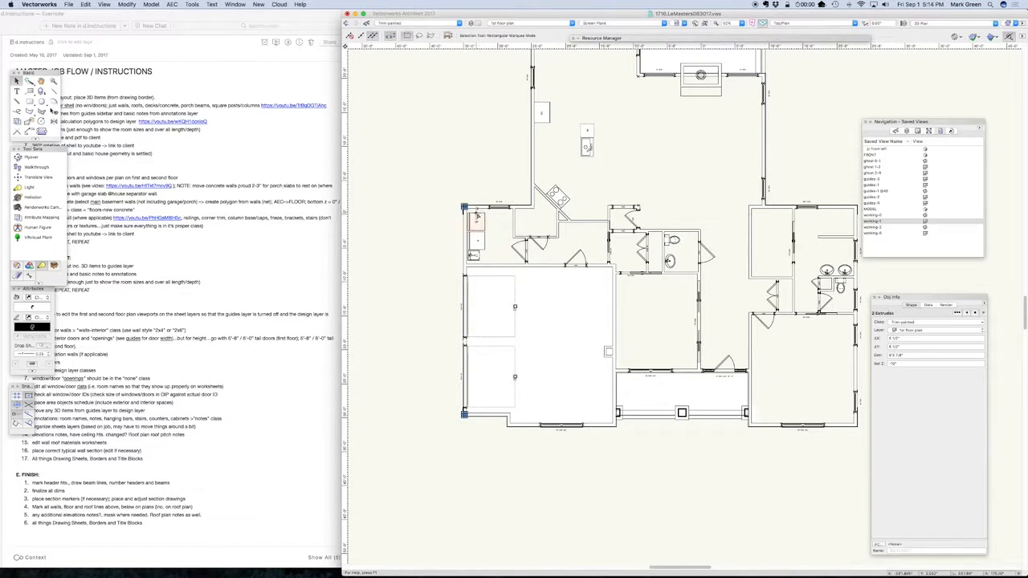
pyautogui.scroll(-1, 473, 241)
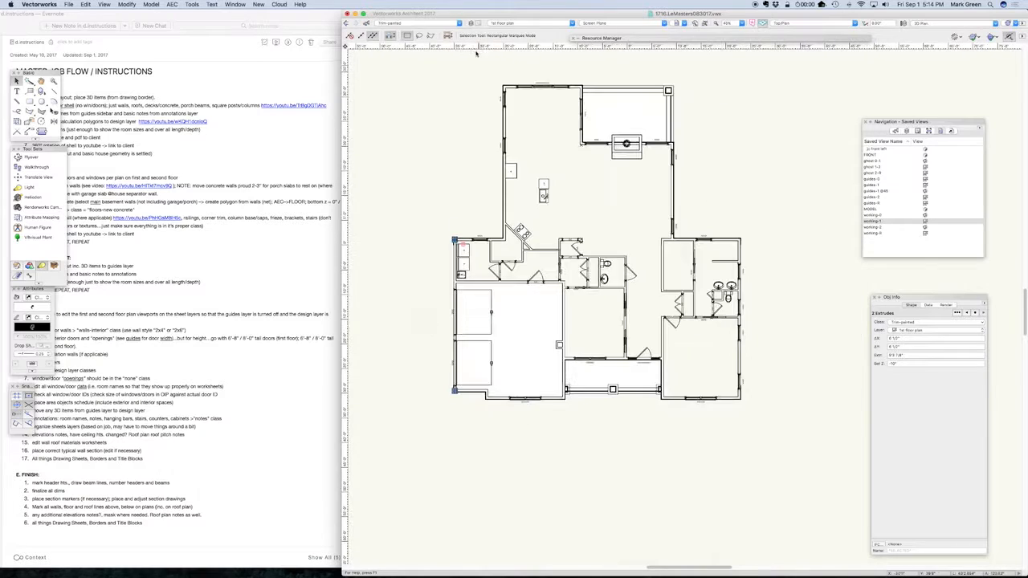
pyautogui.keyDown('shift'); pyautogui.click(511, 90); pyautogui.keyUp('shift')
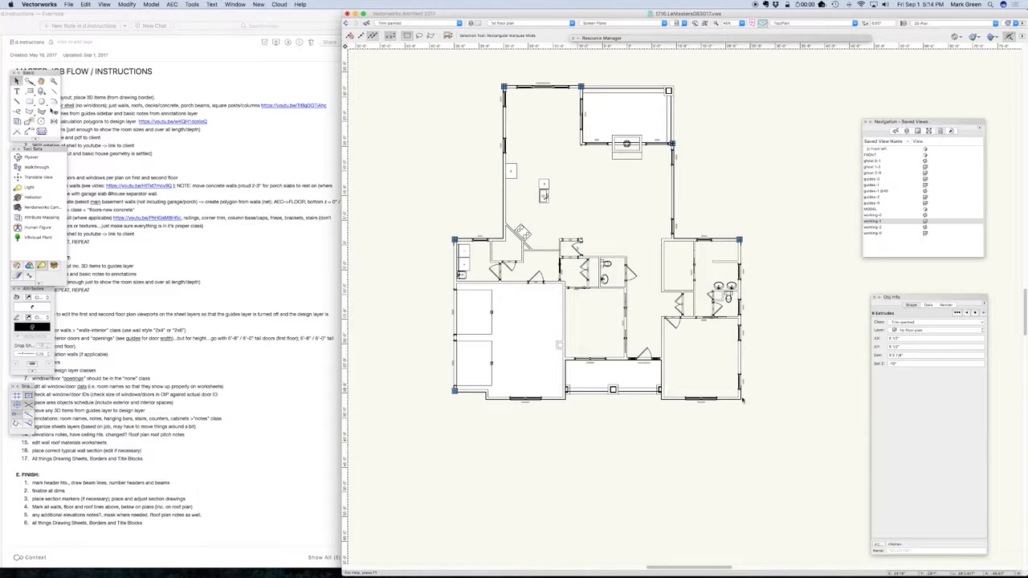
pyautogui.scroll(5, 441, 398)
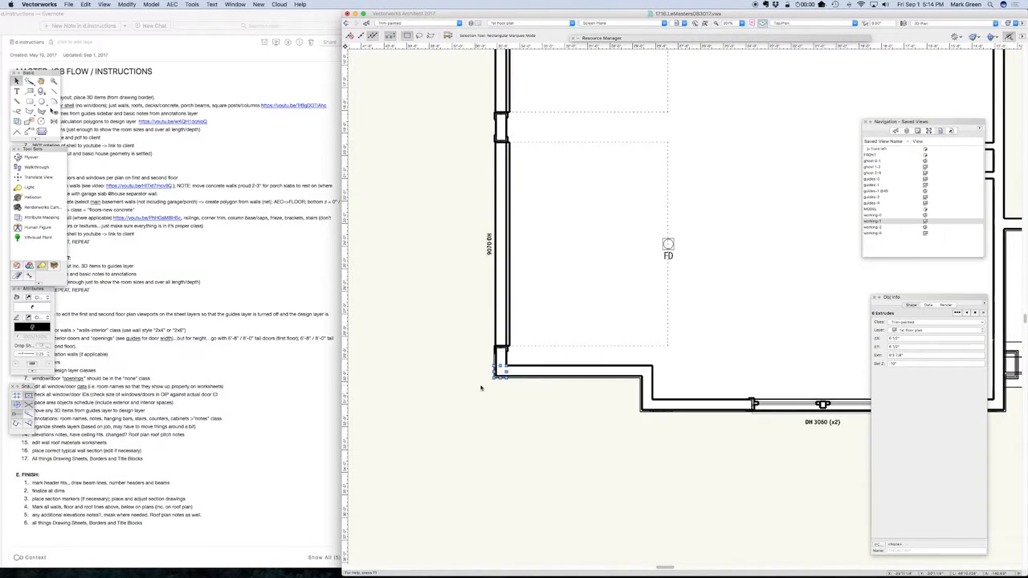
pyautogui.scroll(8, 493, 471)
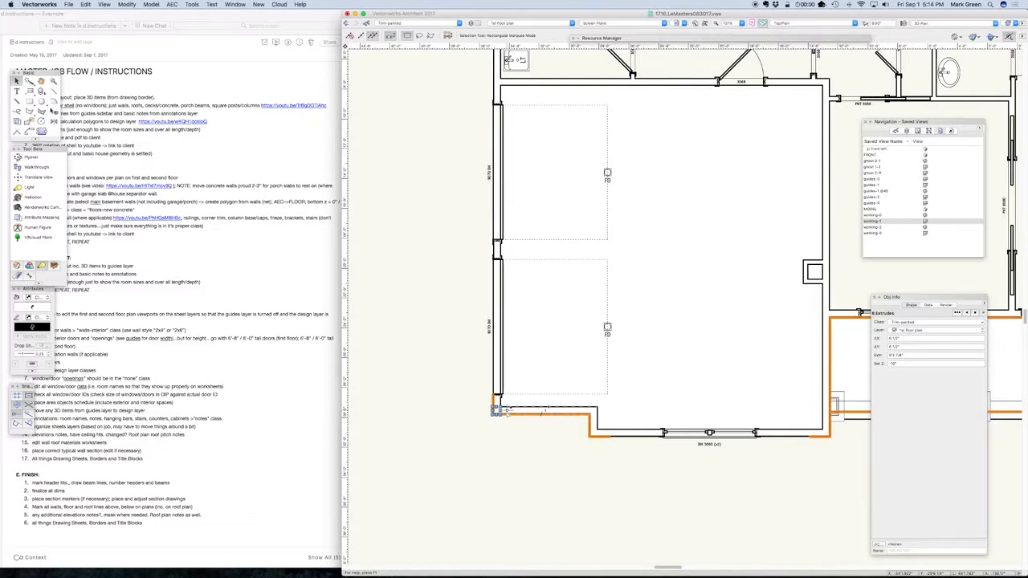
pyautogui.click(613, 513)
# Try drawing an L-shaped double-line polygon with 1" separation around the garage's front-left corner, and delete it
pyautogui.doubleClick(42, 112)
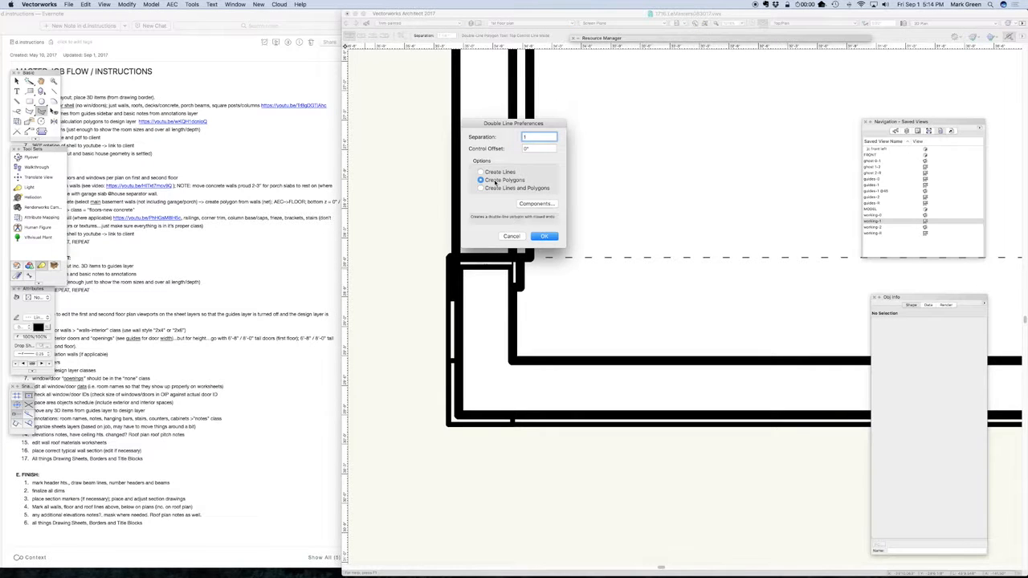
pyautogui.click(537, 237)
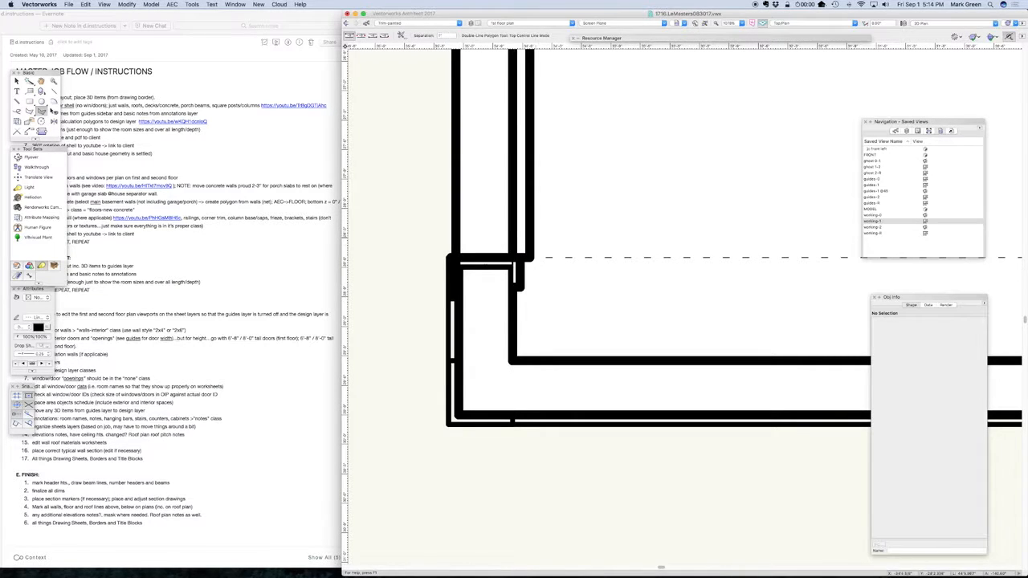
pyautogui.click(372, 38)
pyautogui.click(512, 415)
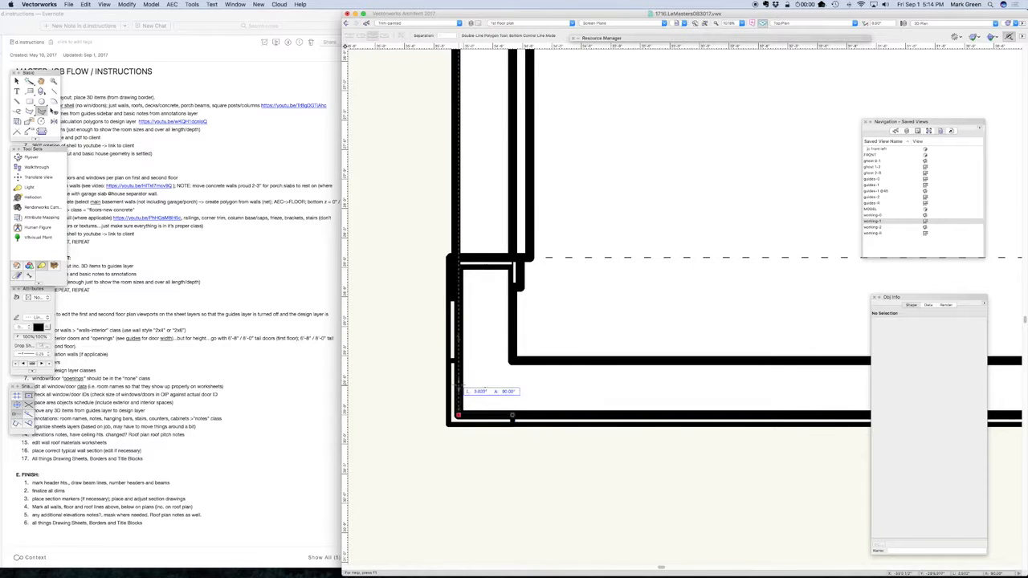
pyautogui.click(455, 416)
pyautogui.doubleClick(454, 363)
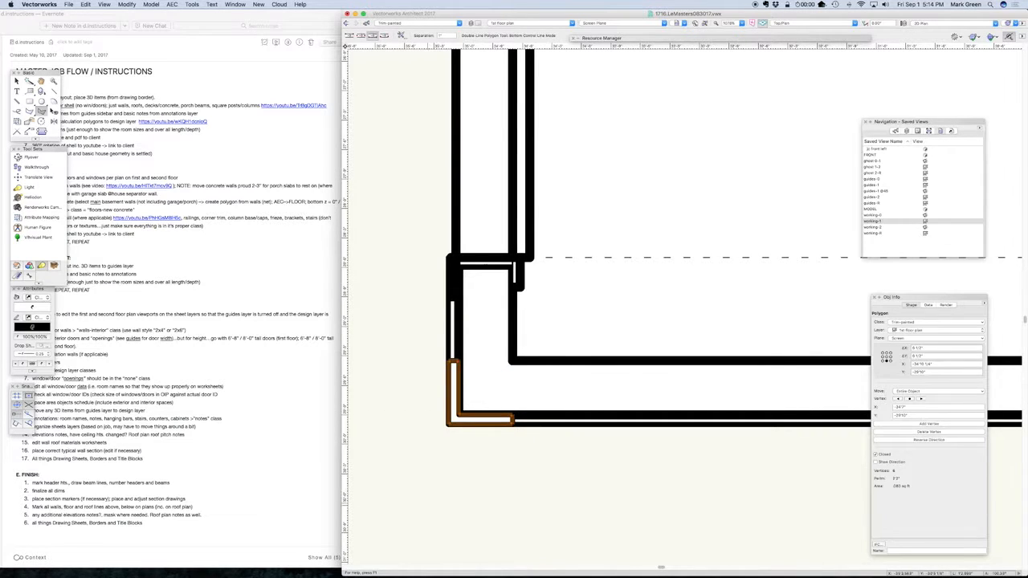
pyautogui.scroll(-5, 434, 500)
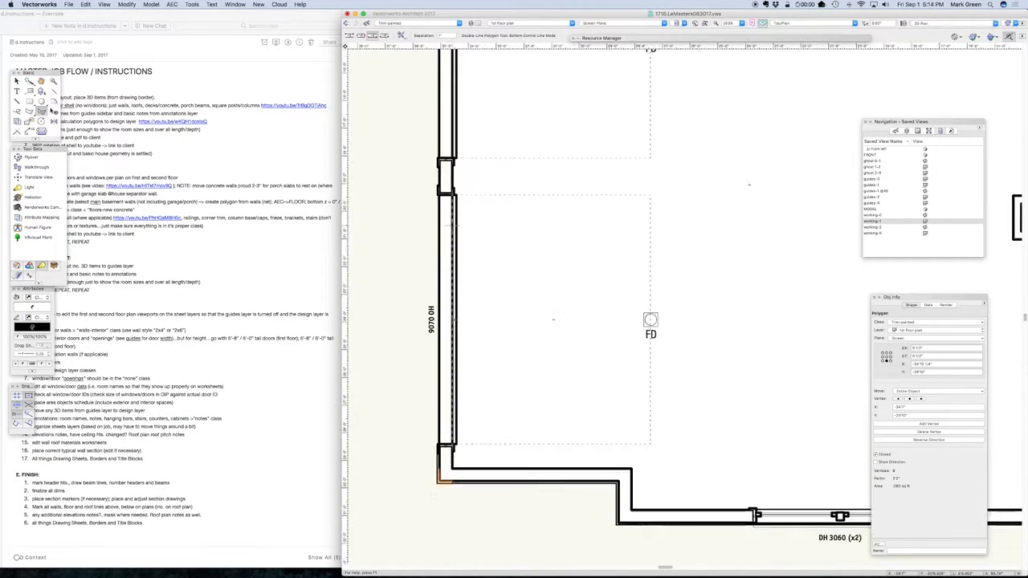
pyautogui.click(17, 81)
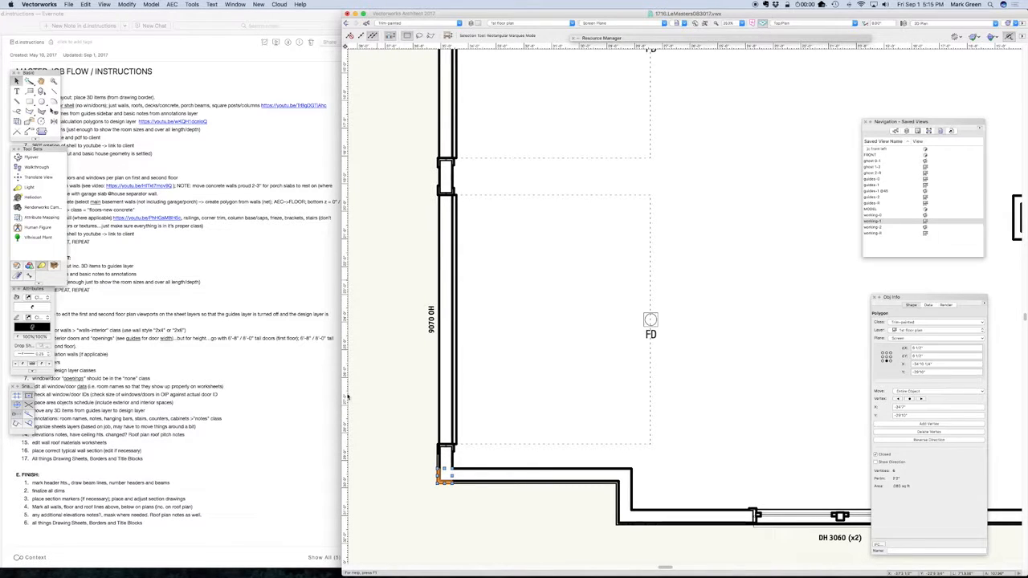
pyautogui.scroll(-2, 391, 409)
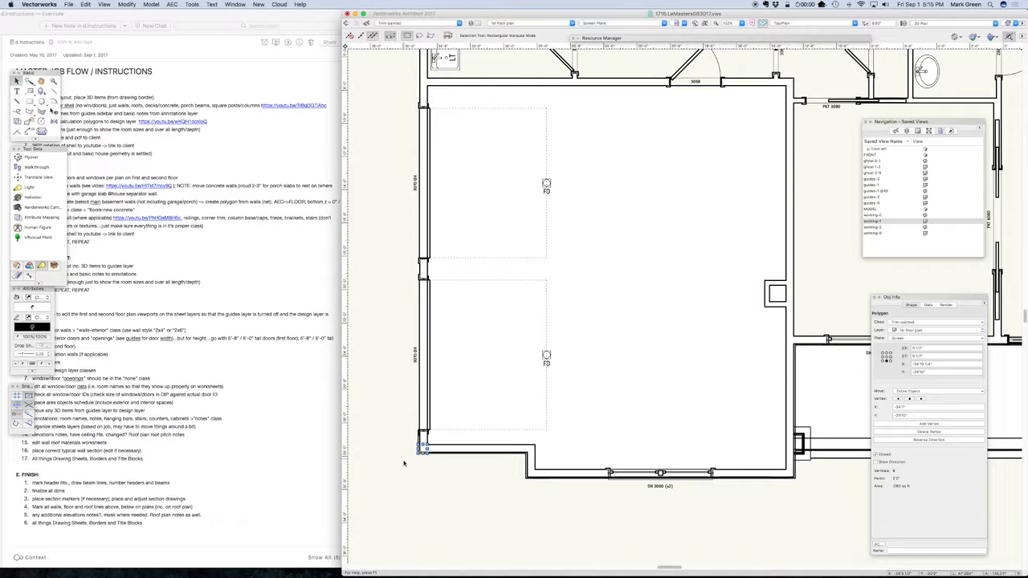
pyautogui.press('Delete')
# Select the corner trim extrudes at the house's outer corners in plan, then examine them with the horizontal frieze extrude in front view
pyautogui.moveTo(404, 470); pyautogui.dragTo(469, 426)
pyautogui.scroll(-3, 389, 487)
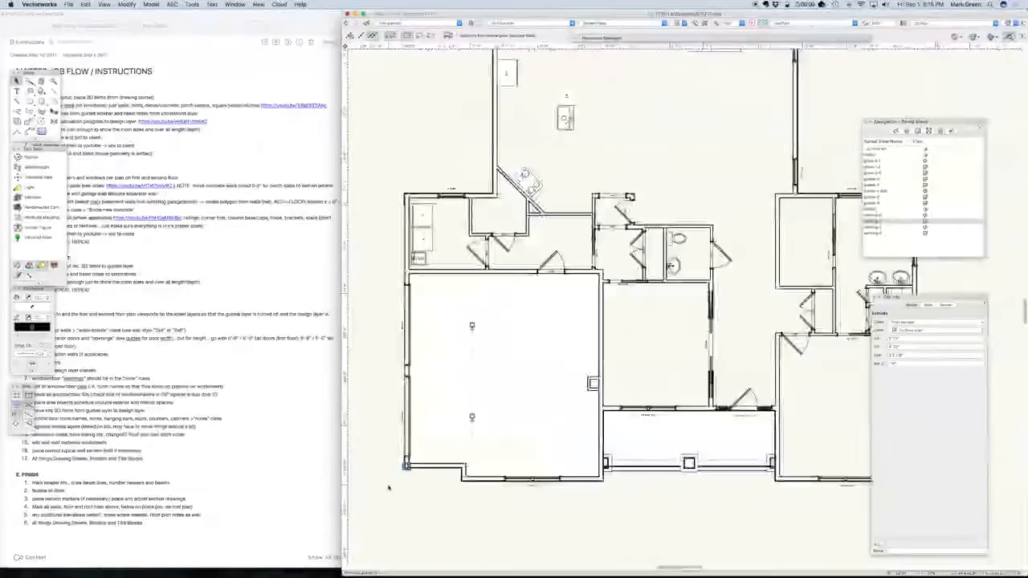
pyautogui.keyDown('shift'); pyautogui.click(402, 251); pyautogui.keyUp('shift')
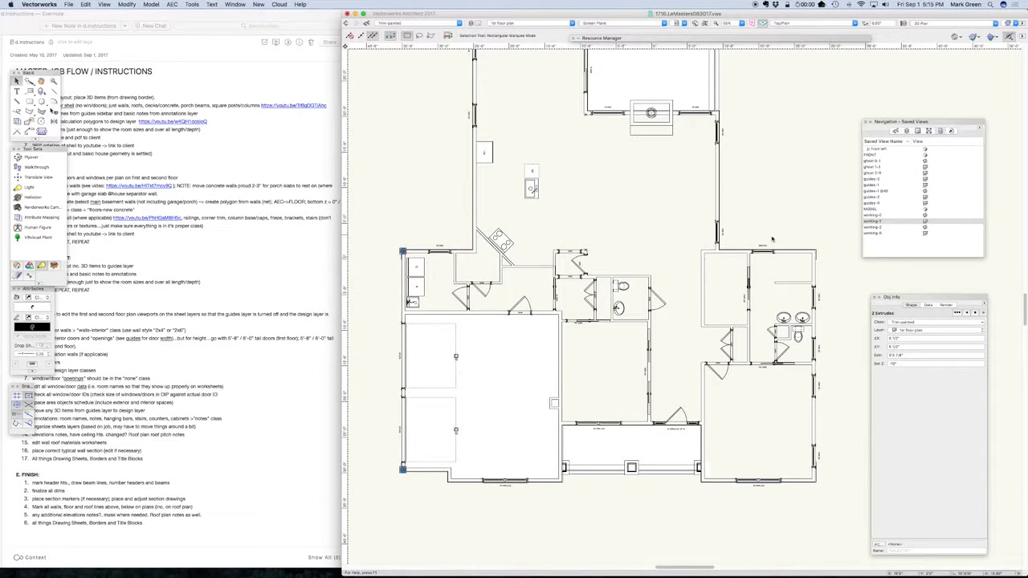
pyautogui.keyDown('shift'); pyautogui.click(812, 251); pyautogui.keyUp('shift')
pyautogui.press('super+2')
pyautogui.scroll(6, 473, 283)
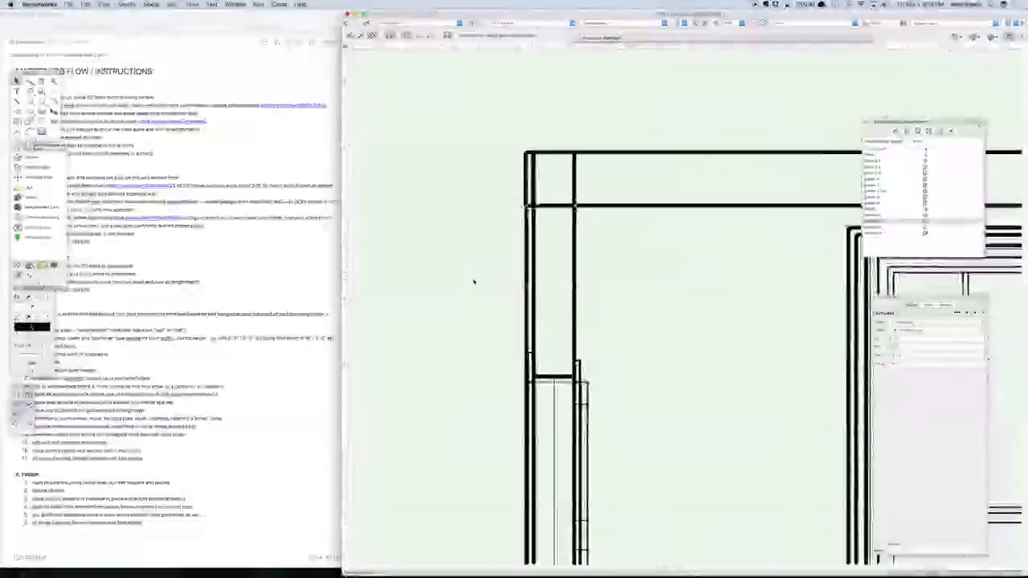
pyautogui.click(608, 200)
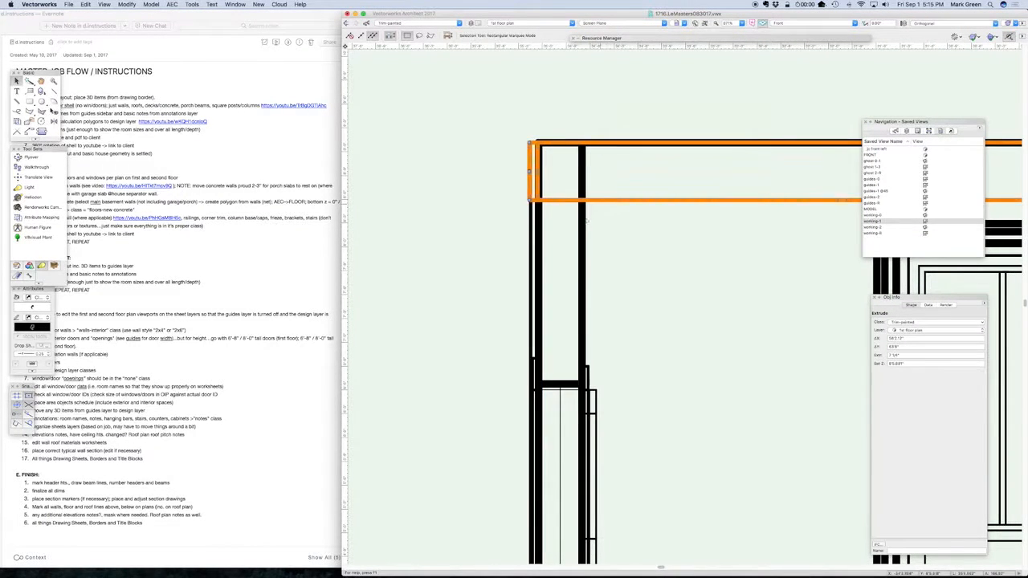
# Show the MODEL saved view and examine how the frieze and corner trim meet under the garage eave
pyautogui.doubleClick(868, 210)
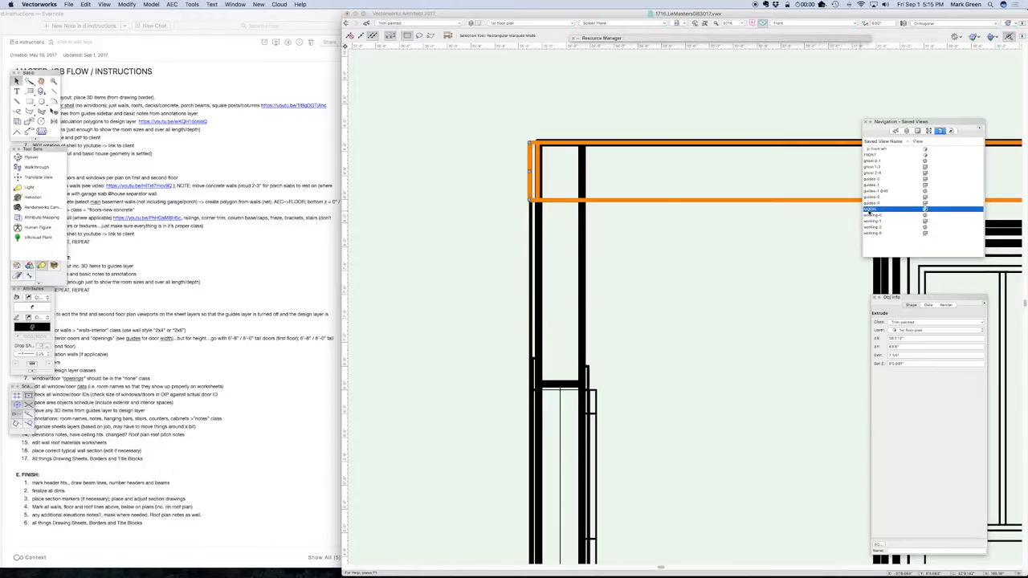
pyautogui.scroll(10, 437, 323)
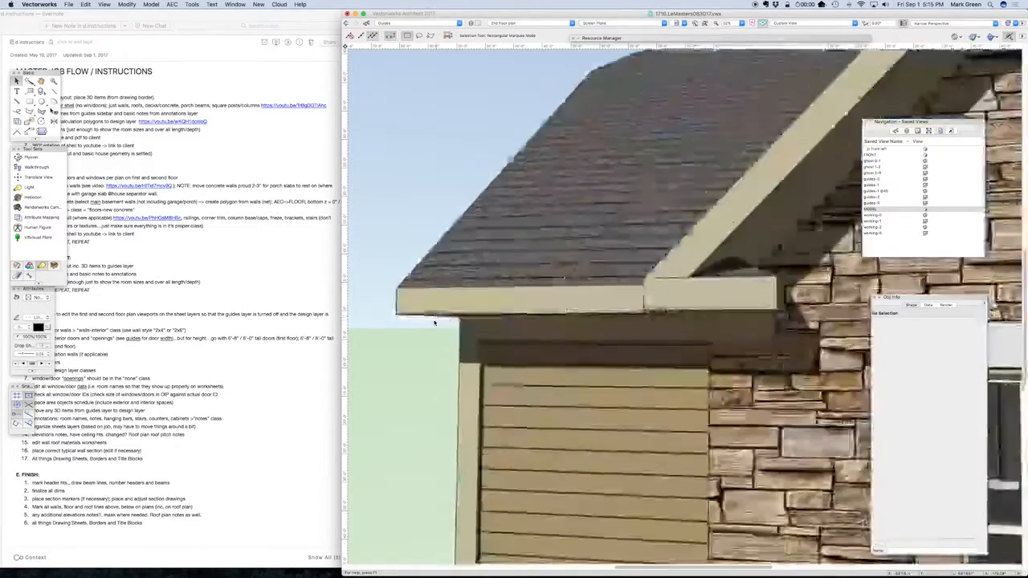
pyautogui.scroll(2, 452, 331)
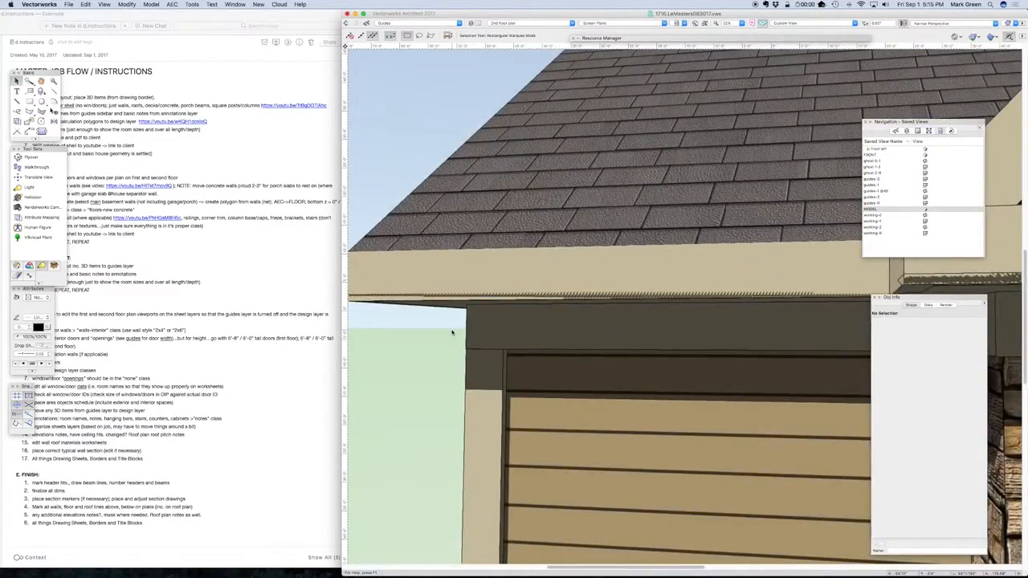
pyautogui.scroll(-8, 452, 331)
pyautogui.scroll(-3, 529, 352)
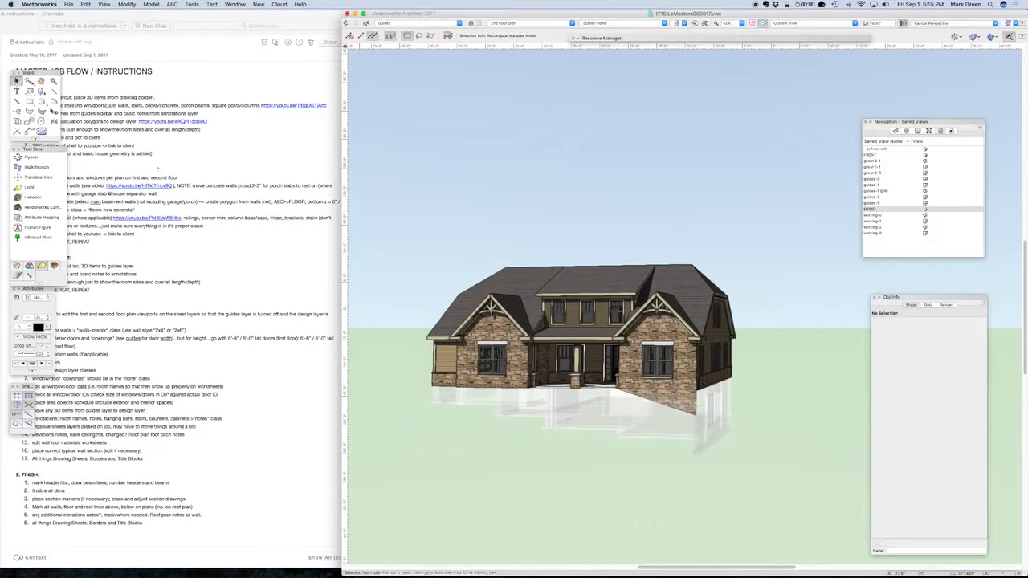
# Make 1st floor plan the active layer and select the objects of the front porch's middle column in the model
pyautogui.click(905, 130)
pyautogui.doubleClick(880, 241)
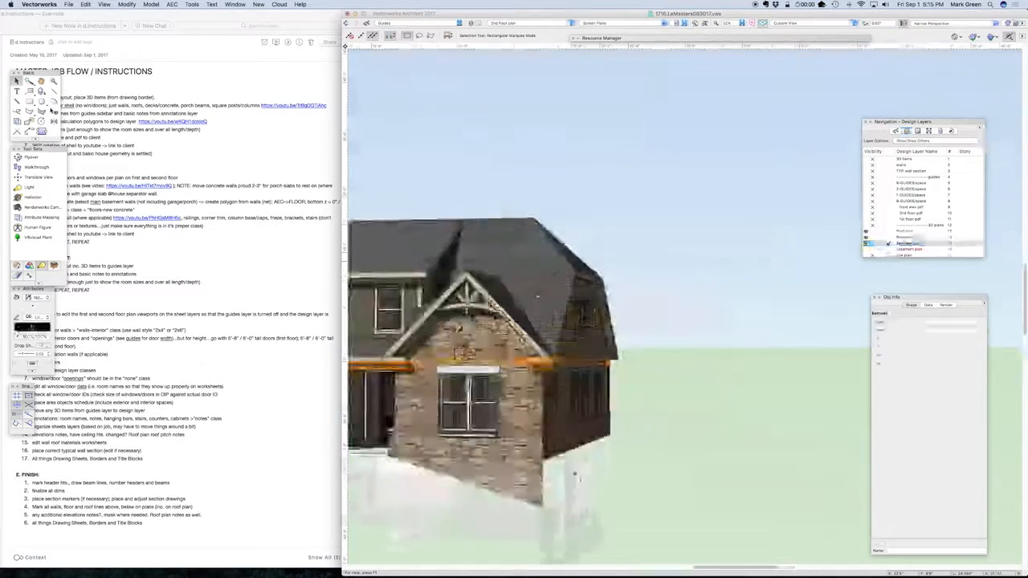
pyautogui.scroll(-3, 732, 455)
pyautogui.scroll(3, 492, 501)
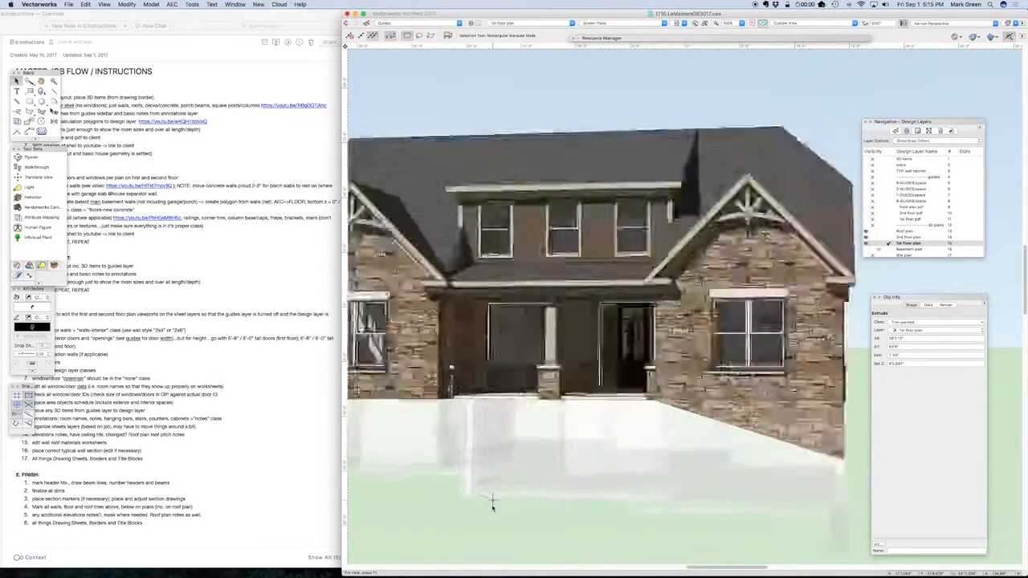
pyautogui.scroll(1, 492, 501)
pyautogui.moveTo(522, 529); pyautogui.dragTo(591, 265)
# Restore the working-1 saved view and move the middle porch column's objects along X, well clear of the house
pyautogui.click(939, 130)
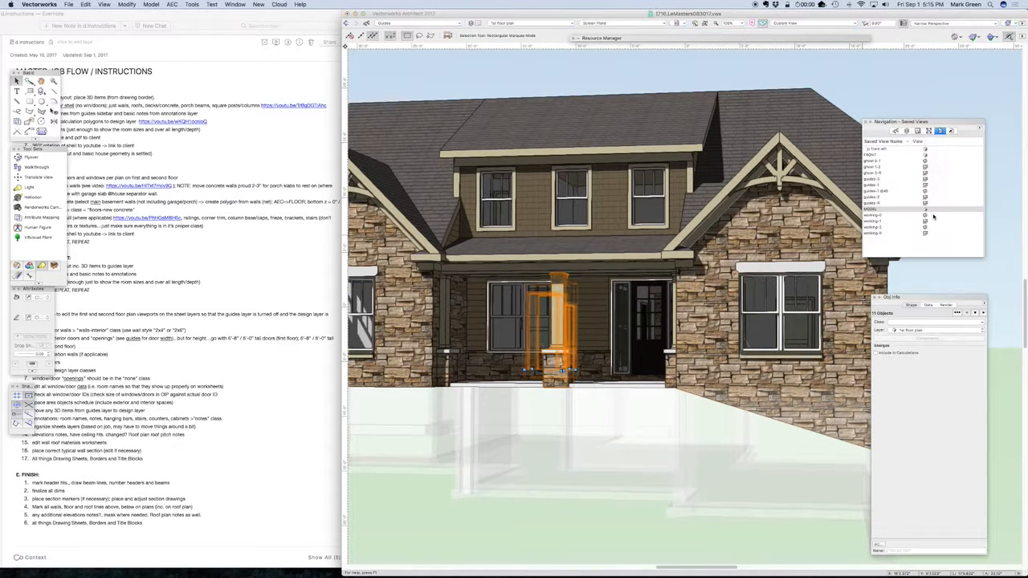
pyautogui.doubleClick(883, 223)
pyautogui.click(906, 130)
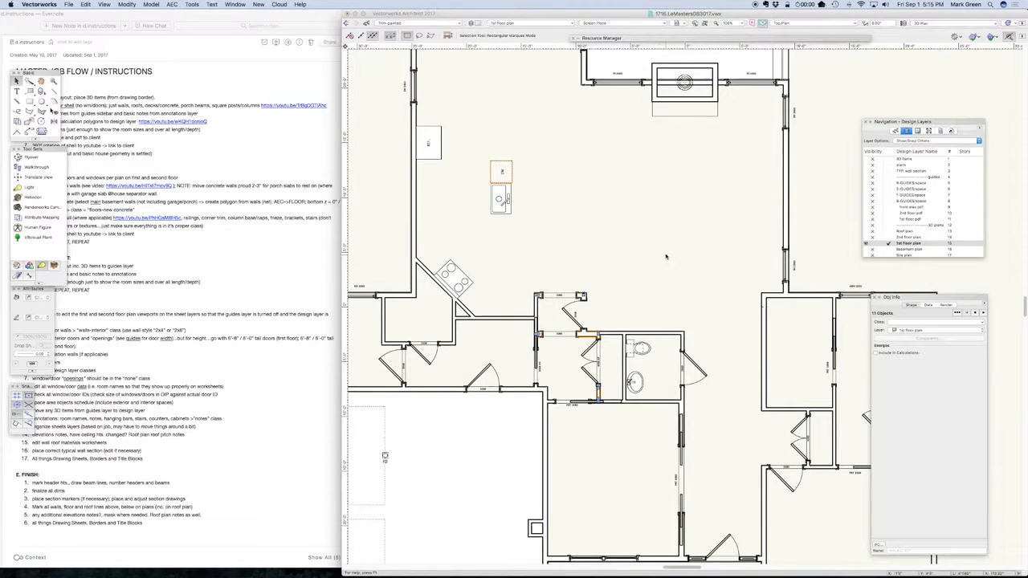
pyautogui.scroll(-5, 665, 257)
pyautogui.scroll(6, 663, 412)
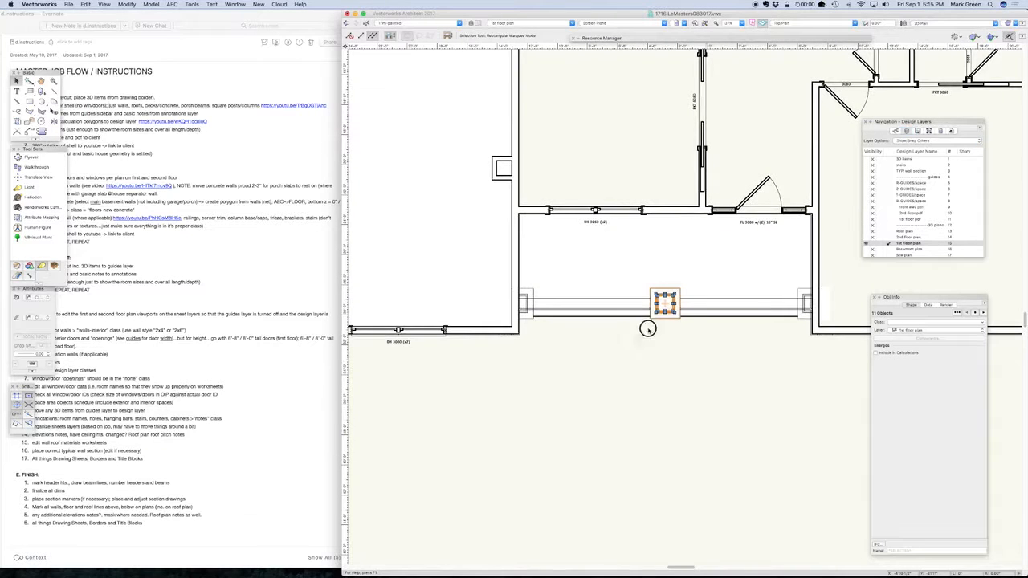
pyautogui.press('super+m')
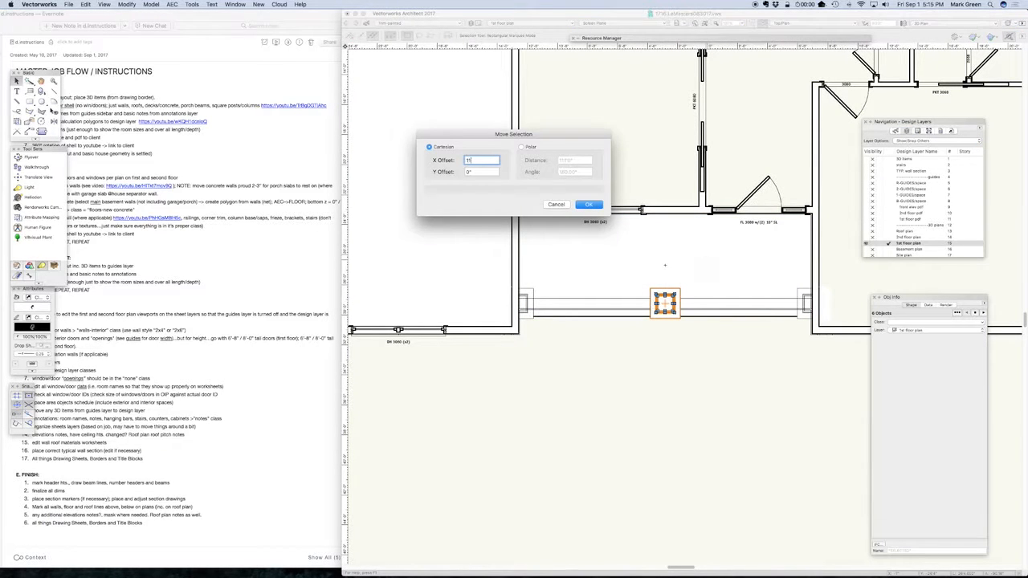
pyautogui.press('Return')
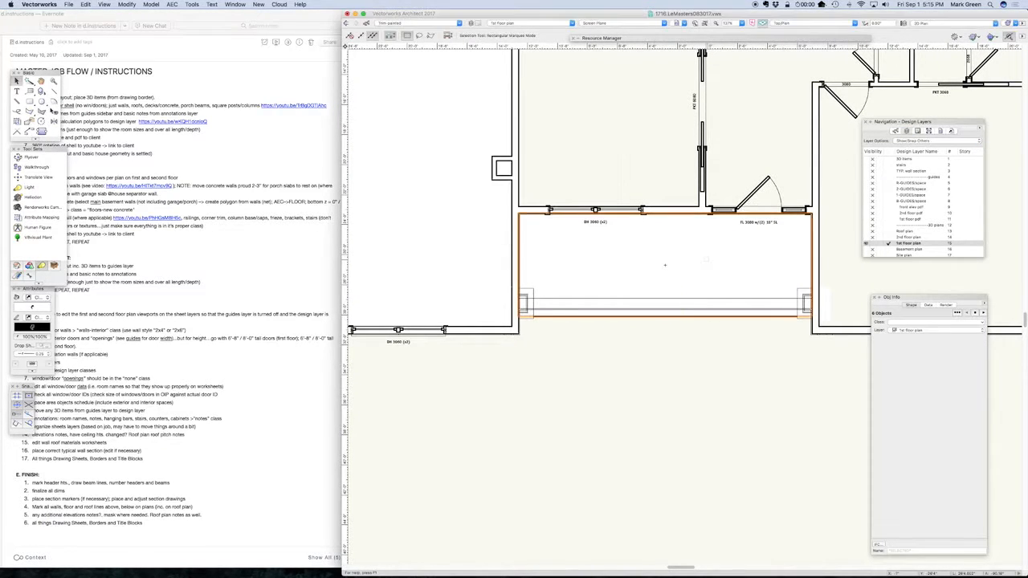
# In front view, pull the column's shaft, base trim and top trim pieces apart, and select the stone pier
pyautogui.press('2')
pyautogui.click(762, 319)
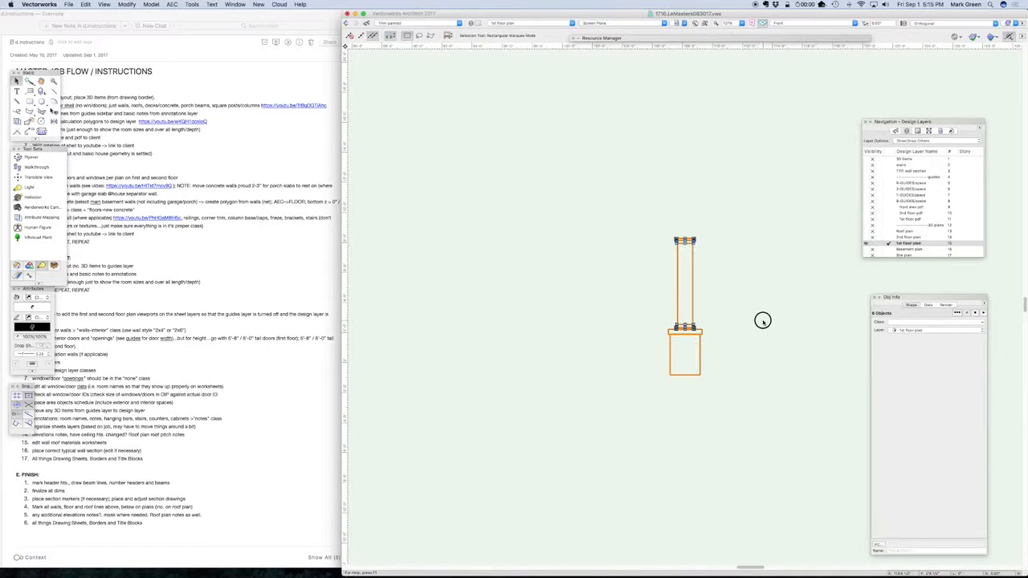
pyautogui.scroll(3, 777, 323)
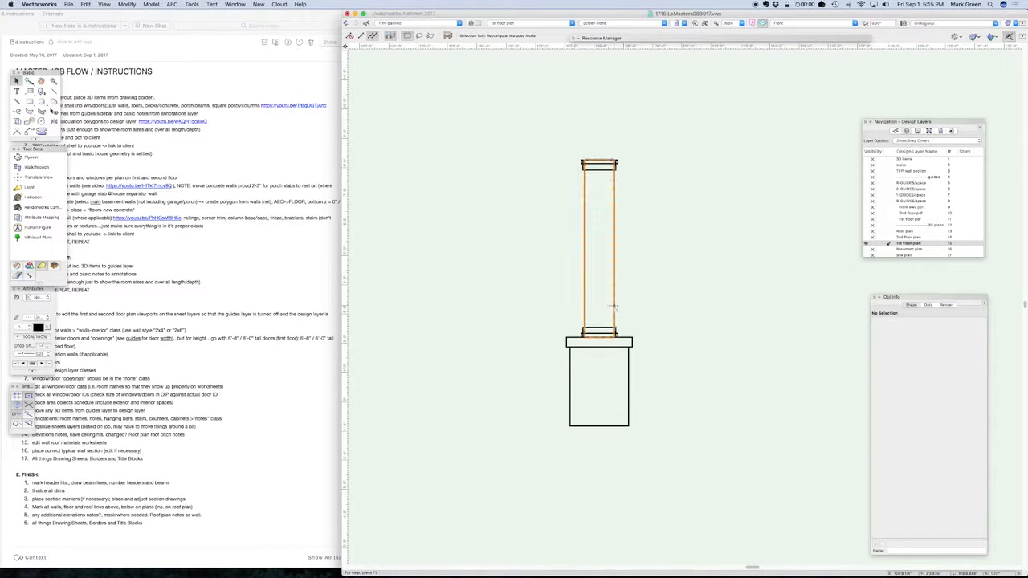
pyautogui.moveTo(613, 306); pyautogui.dragTo(741, 303)
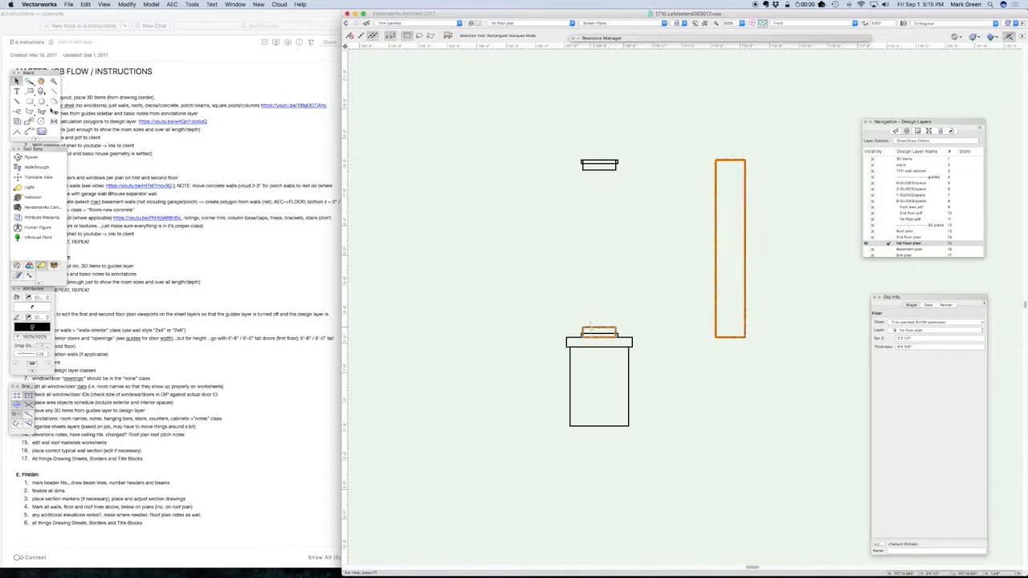
pyautogui.moveTo(603, 336); pyautogui.dragTo(675, 336)
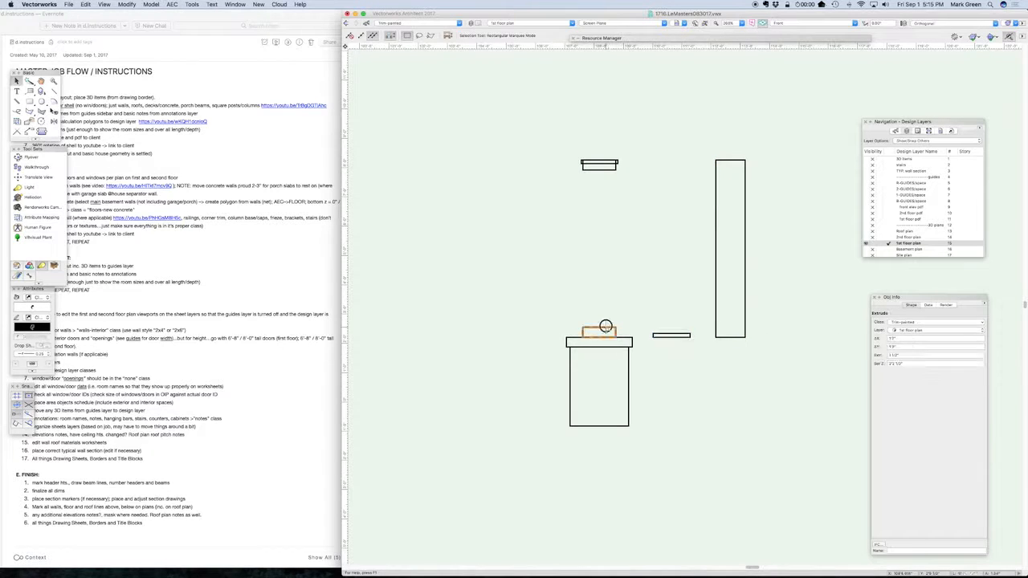
pyautogui.moveTo(606, 327); pyautogui.dragTo(629, 313)
pyautogui.moveTo(607, 165); pyautogui.dragTo(667, 182)
pyautogui.click(607, 340)
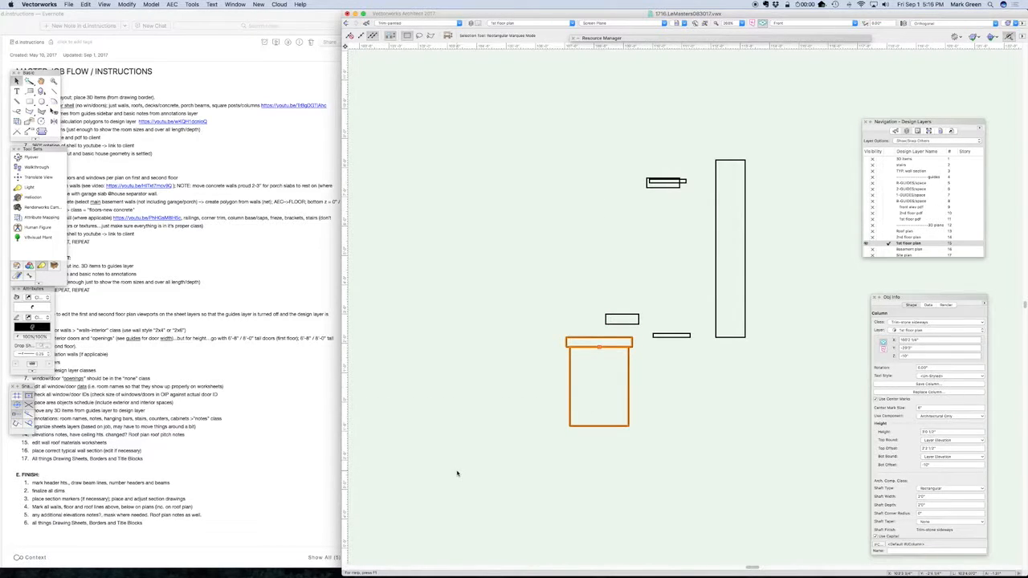
# Undo the moves that separated the column's shaft and trim pieces
pyautogui.scroll(-3, 457, 473)
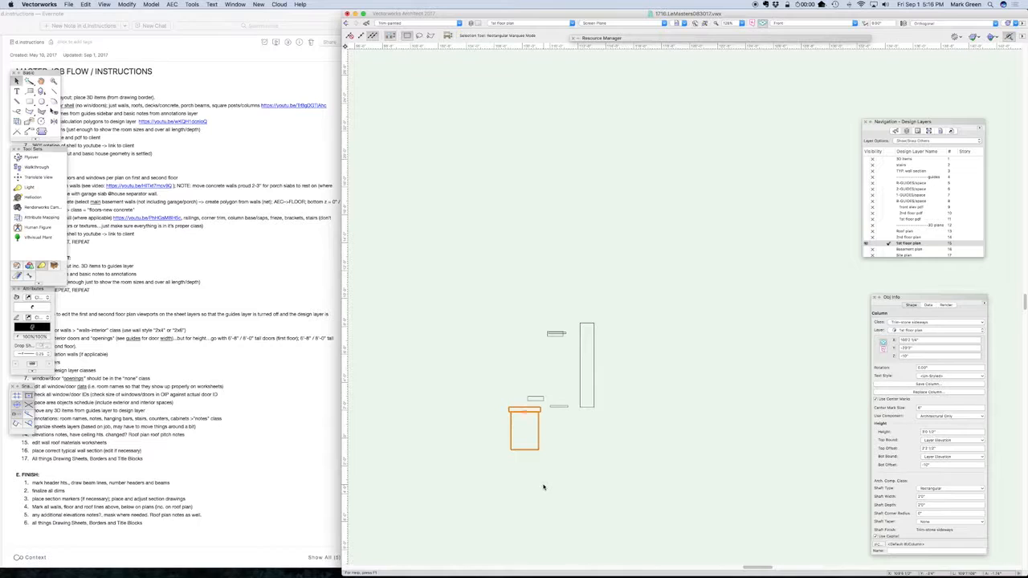
pyautogui.press('super+z')
pyautogui.press('super+z')
pyautogui.press('super+z')
pyautogui.press('super+z')
pyautogui.press('super+z')
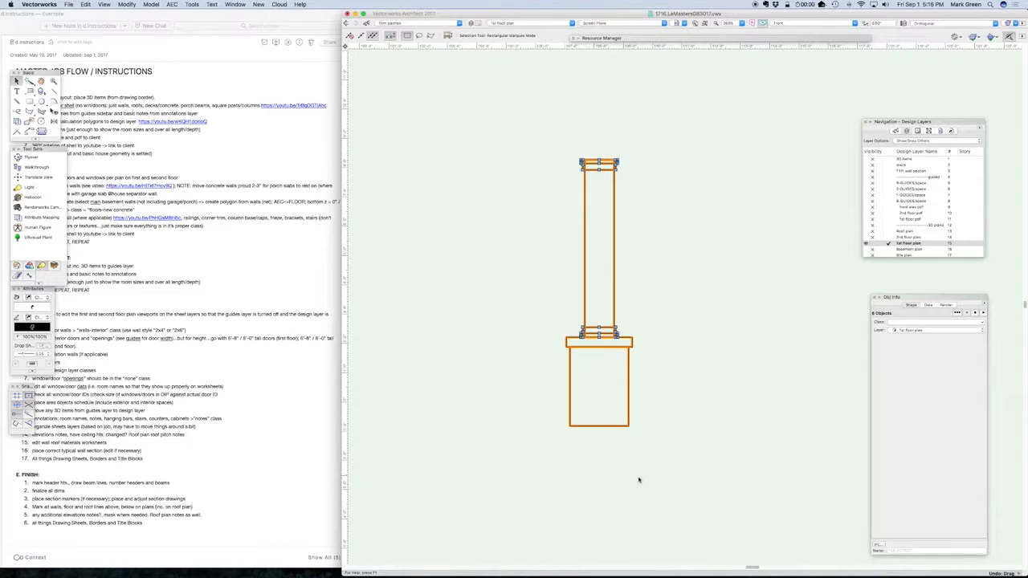
# Examine the stone pier's column settings and its shaft, capital and base finishes, leaving them as they are
pyautogui.click(638, 479)
pyautogui.click(626, 418)
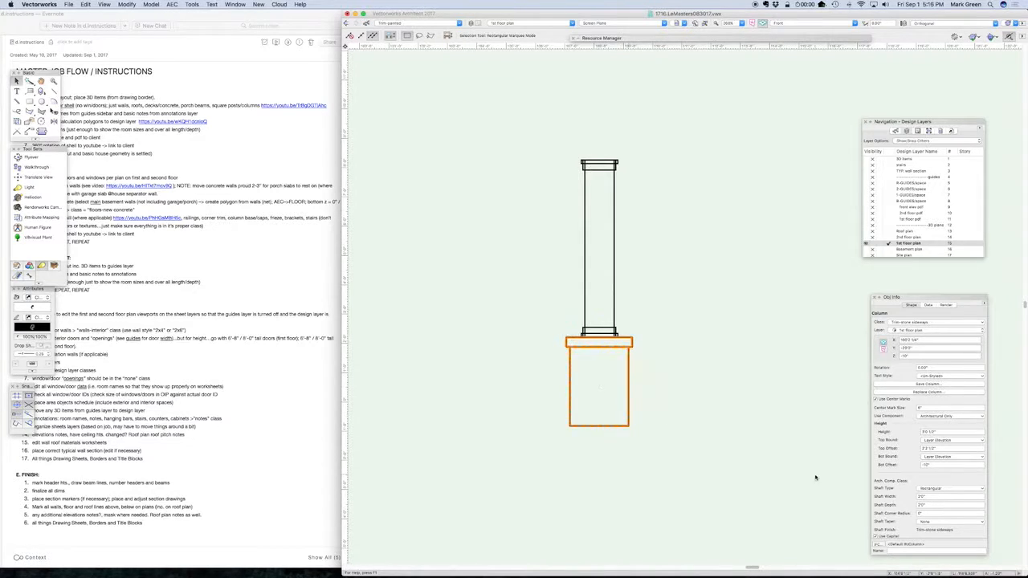
pyautogui.scroll(-5, 901, 399)
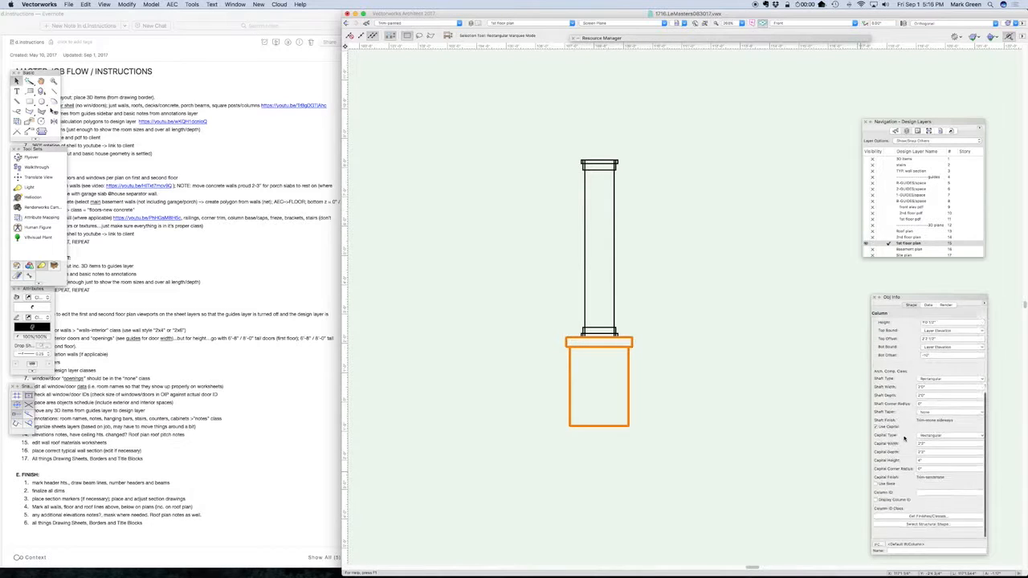
pyautogui.click(929, 525)
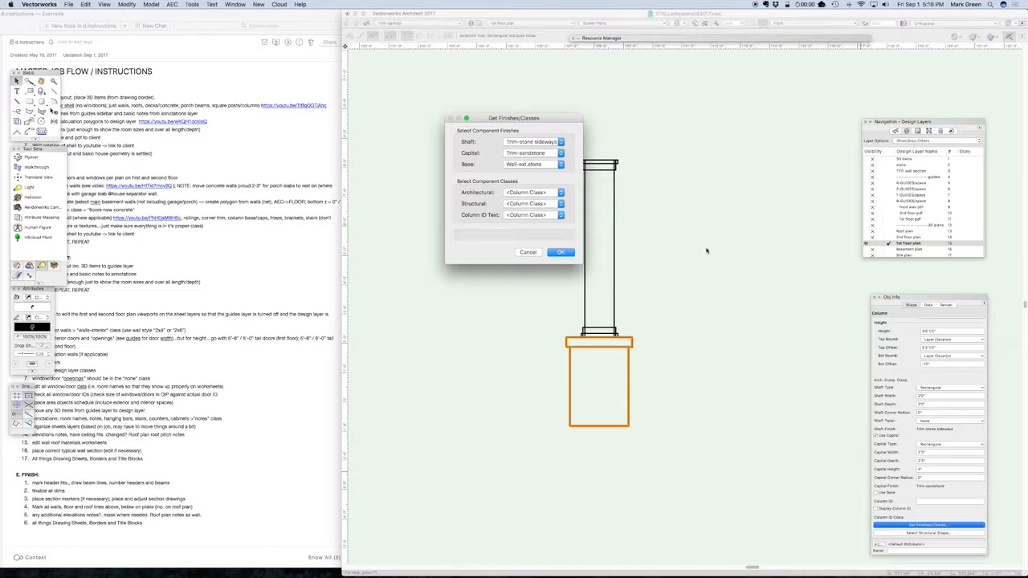
pyautogui.click(528, 252)
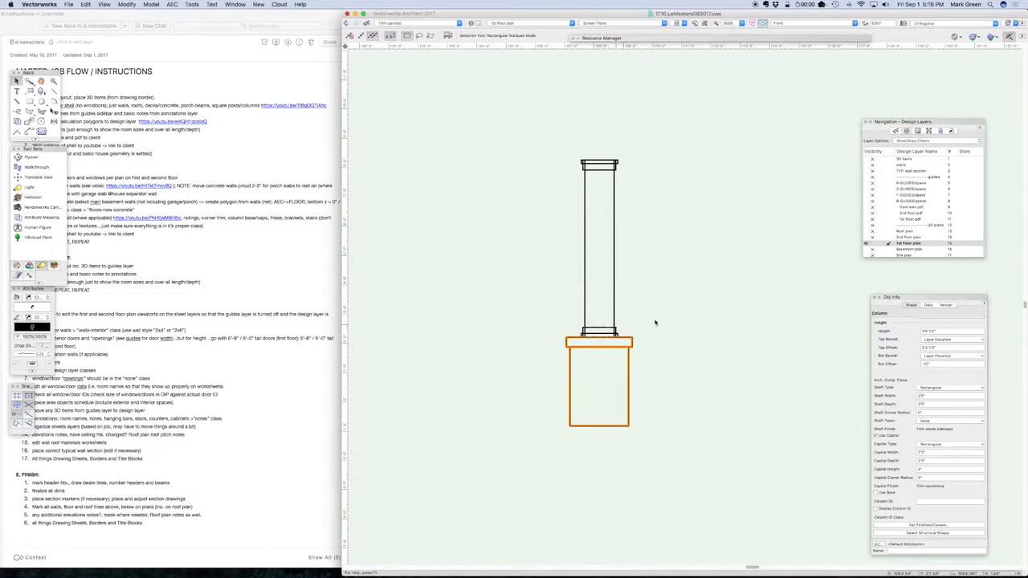
# Check the classes of the column's two top trim extrudes and of its shaft
pyautogui.click(598, 165)
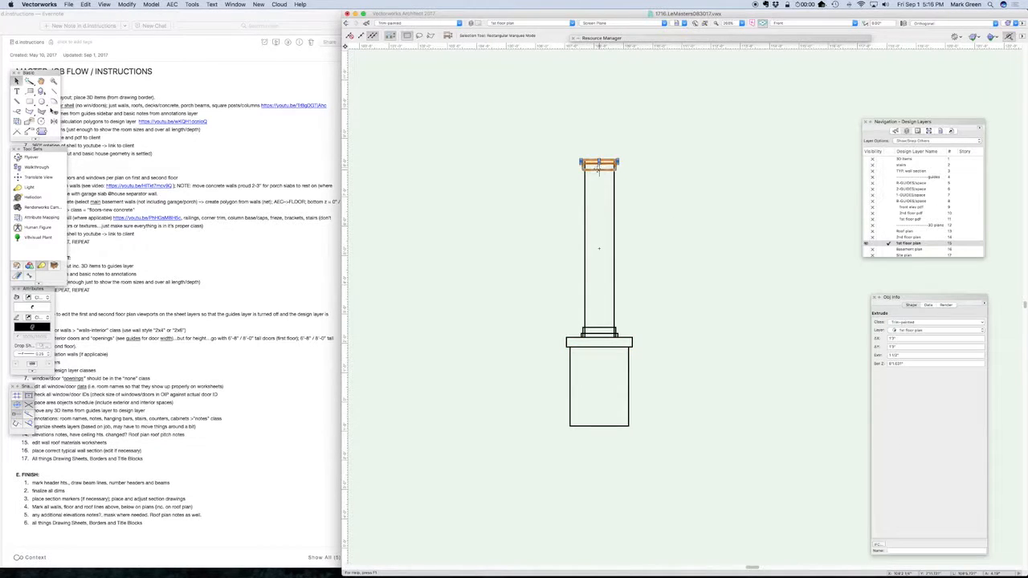
pyautogui.keyDown('shift'); pyautogui.click(596, 167); pyautogui.keyUp('shift')
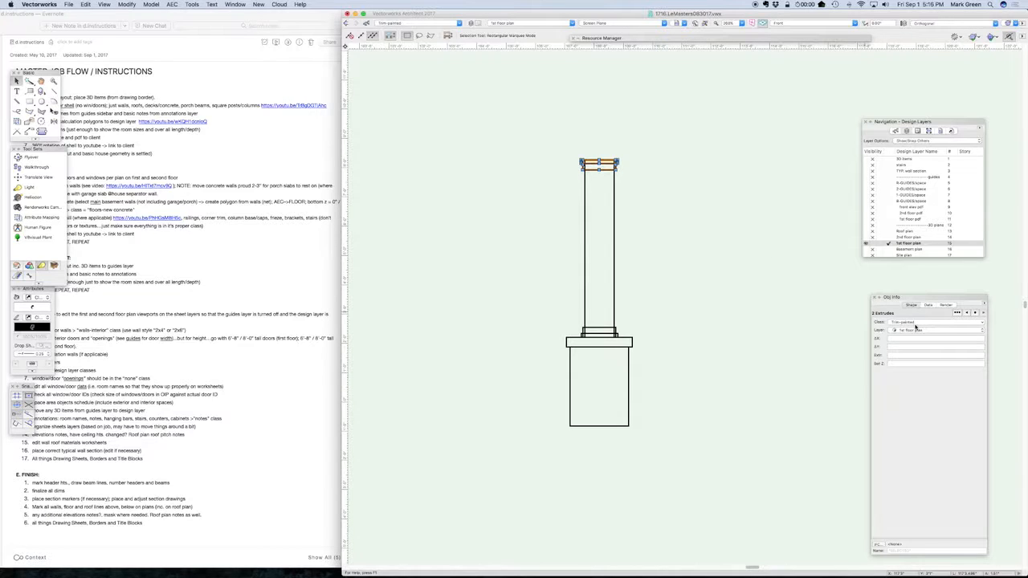
pyautogui.click(613, 305)
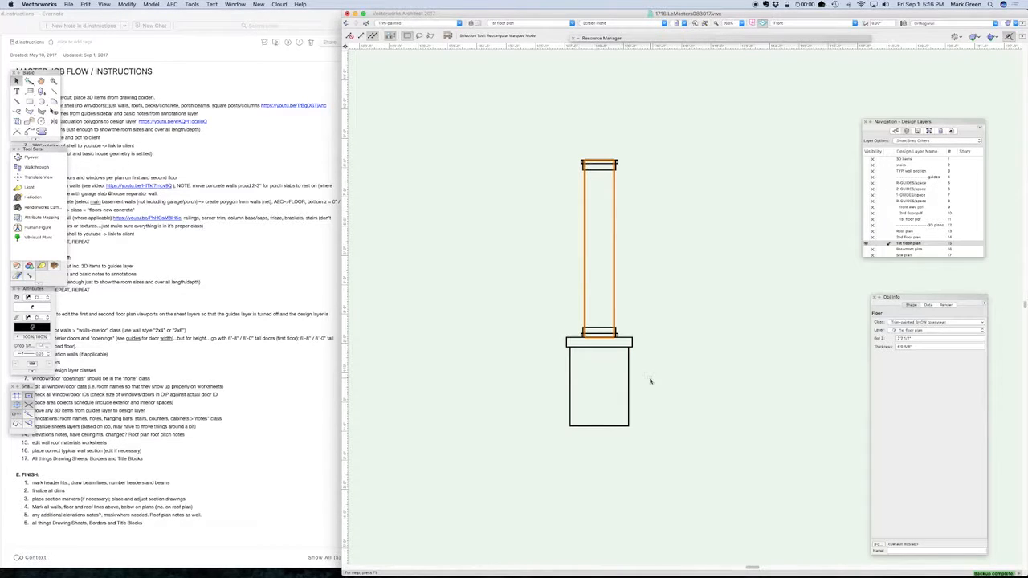
# Open sheet A3 First Floor Plan and examine the dimensions and detail note at the covered deck's corner column
pyautogui.click(917, 130)
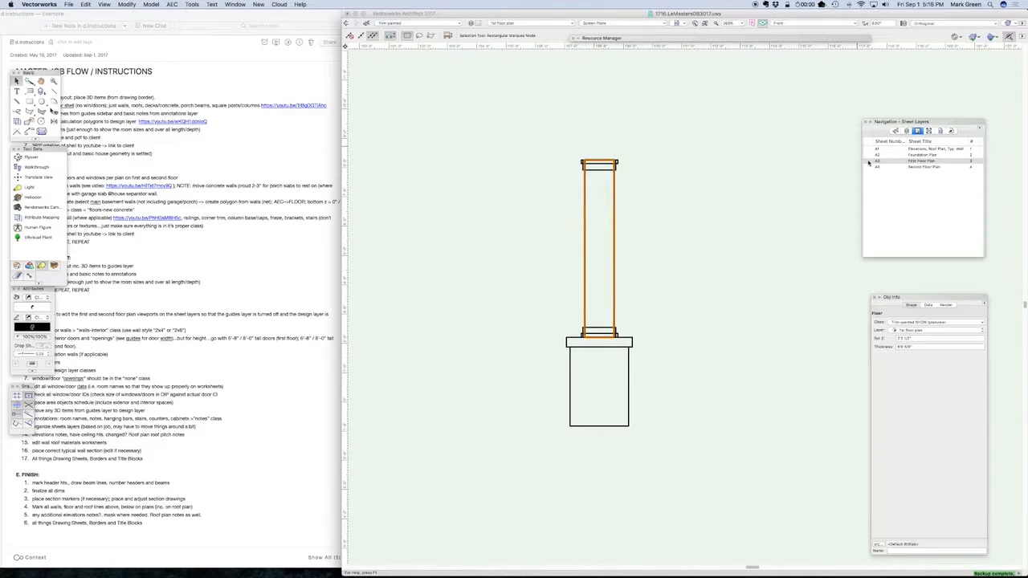
pyautogui.click(867, 161)
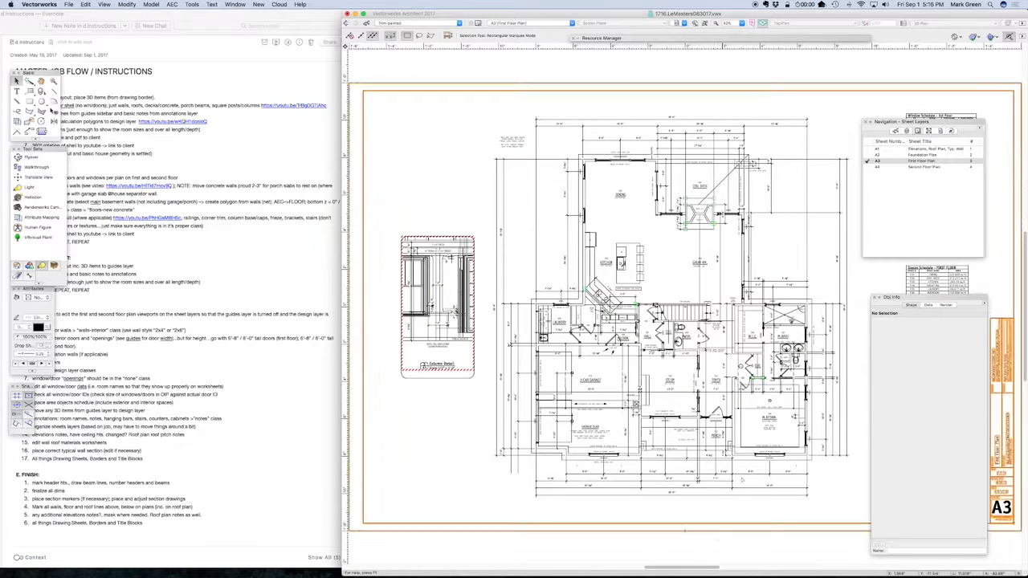
pyautogui.scroll(5, 755, 162)
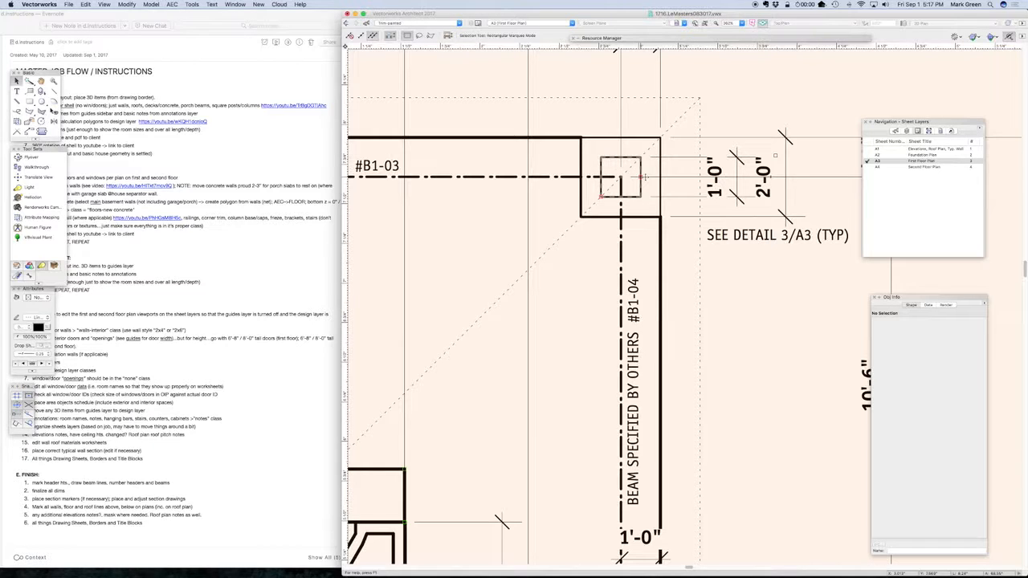
pyautogui.scroll(-5, 705, 161)
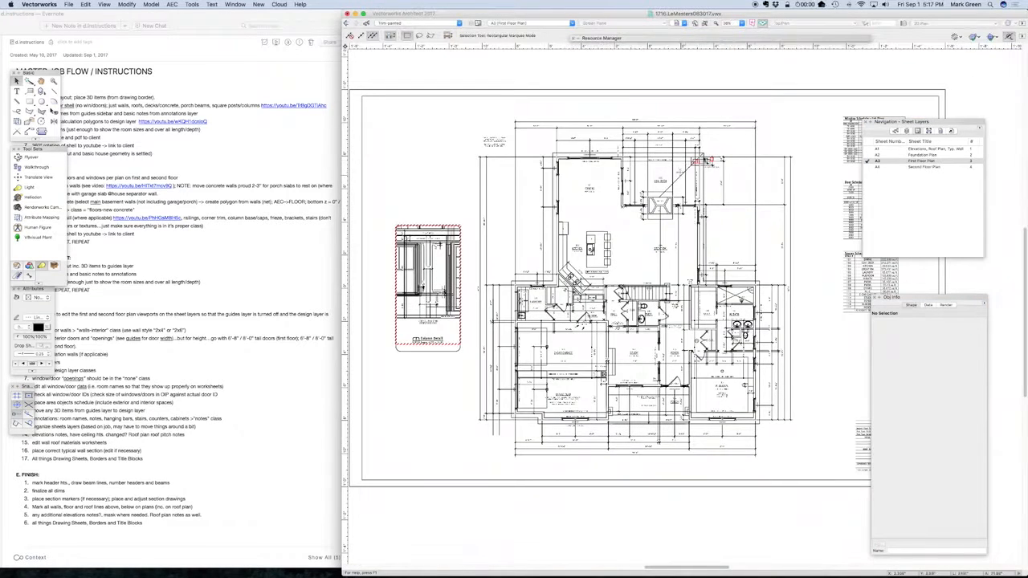
pyautogui.click(706, 161)
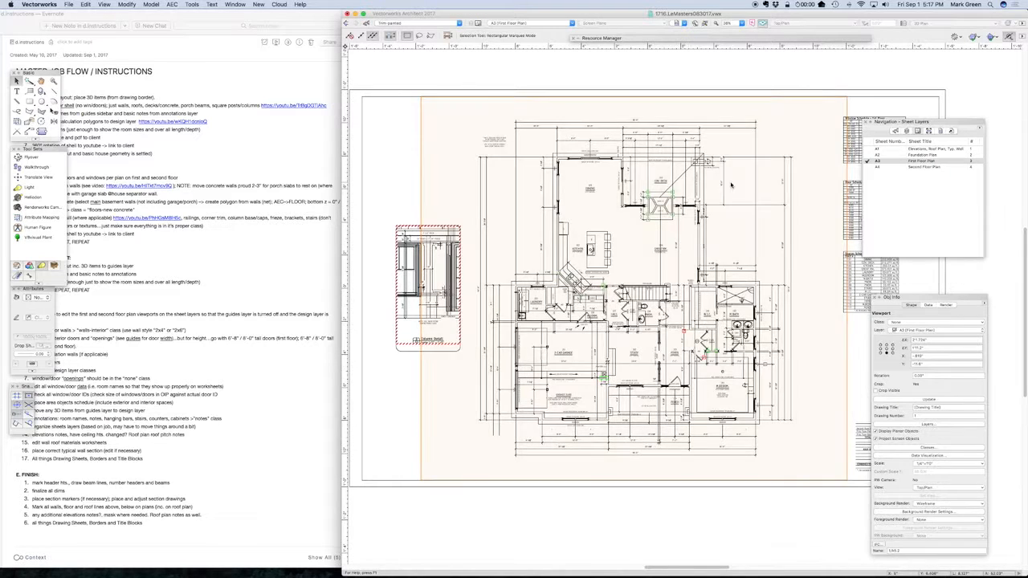
pyautogui.scroll(5, 697, 157)
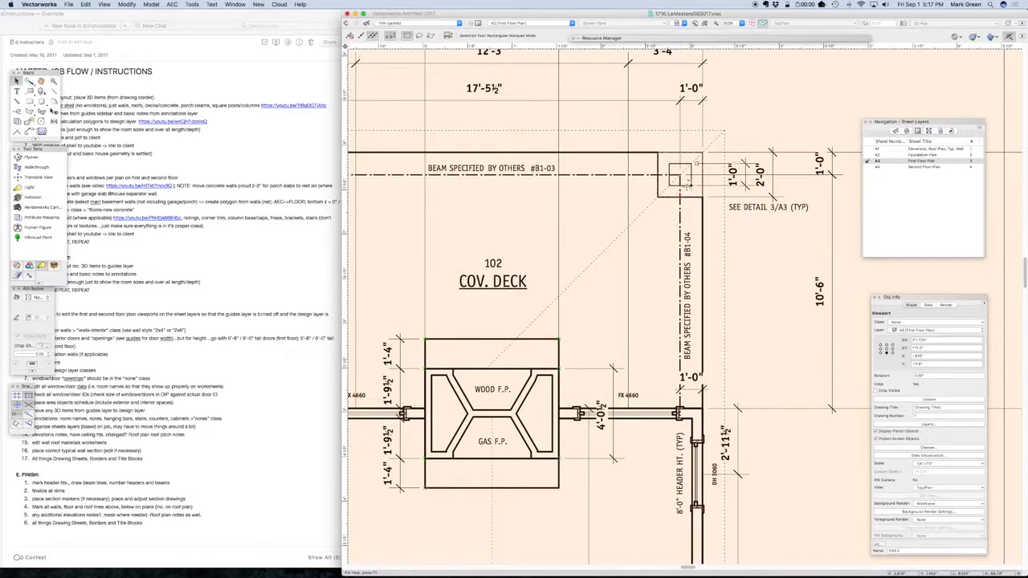
# Examine how the dashed beam lines meet the covered deck's corner column on the first floor plan sheet
pyautogui.scroll(-5, 743, 164)
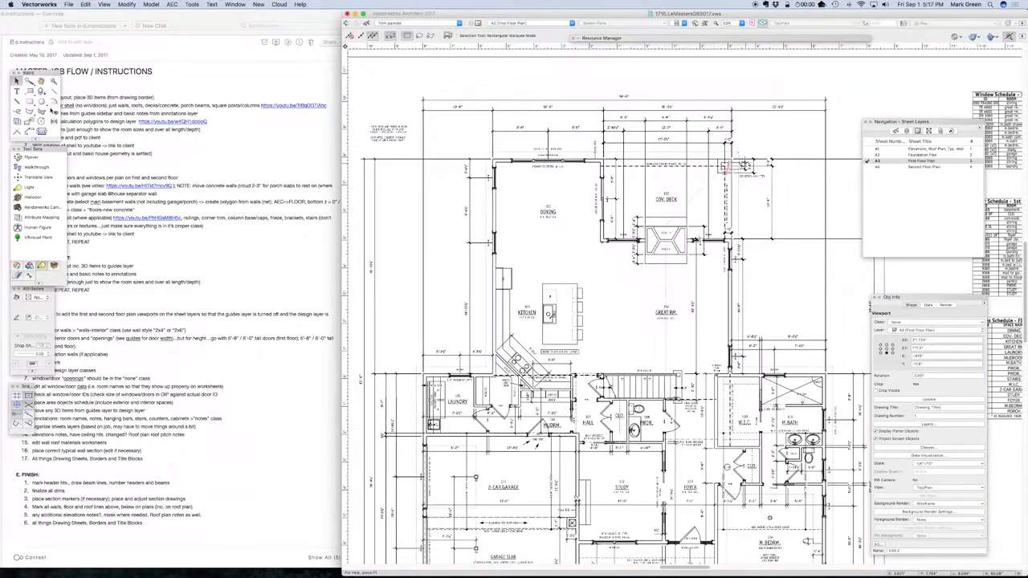
pyautogui.scroll(5, 727, 165)
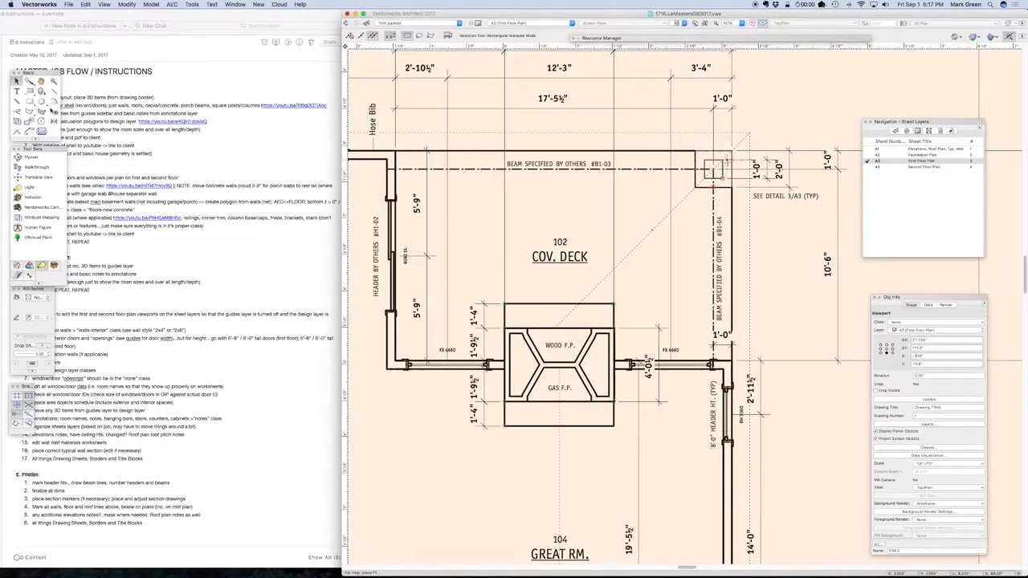
pyautogui.scroll(3, 726, 161)
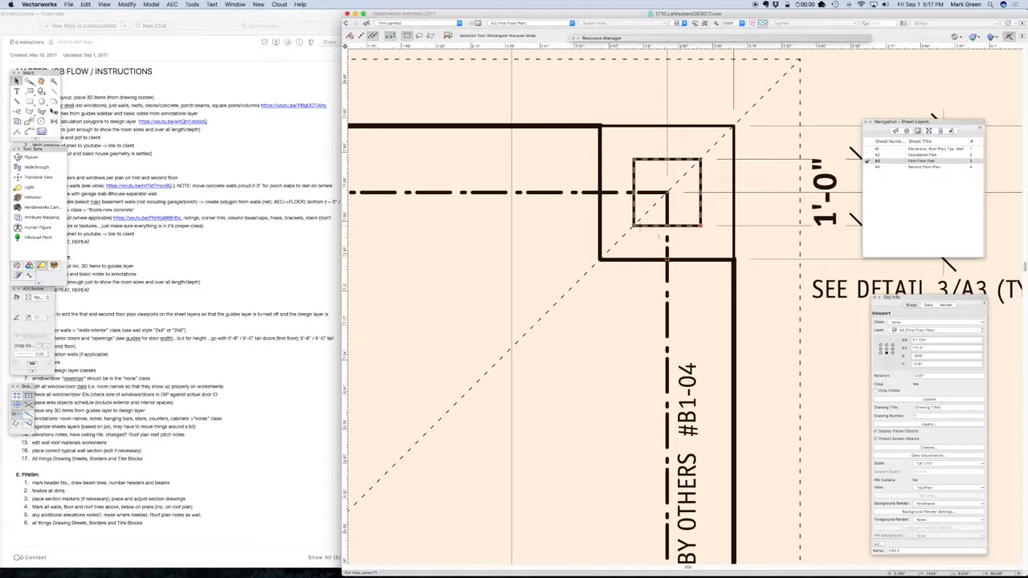
pyautogui.scroll(-3, 658, 237)
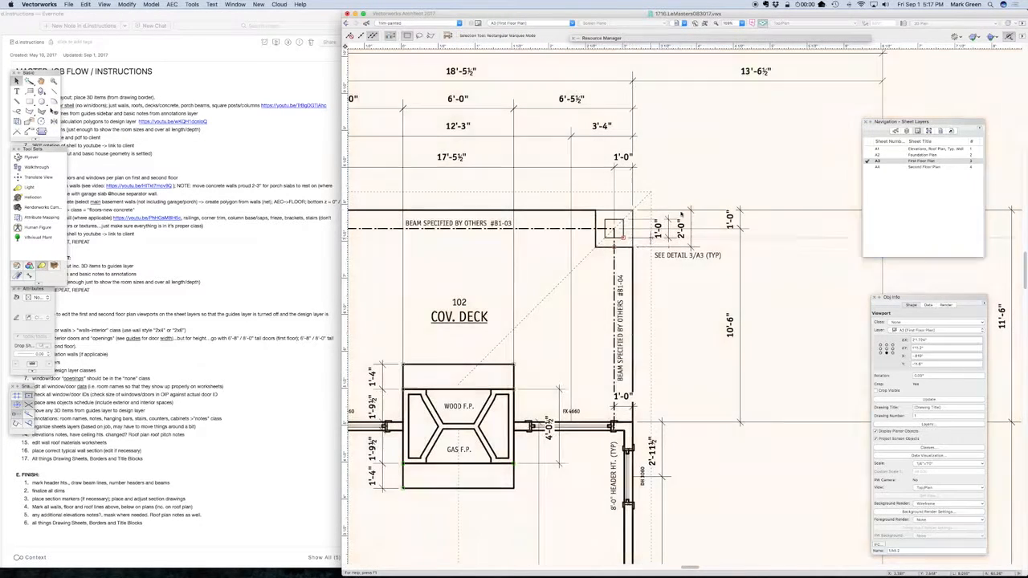
pyautogui.scroll(3, 620, 241)
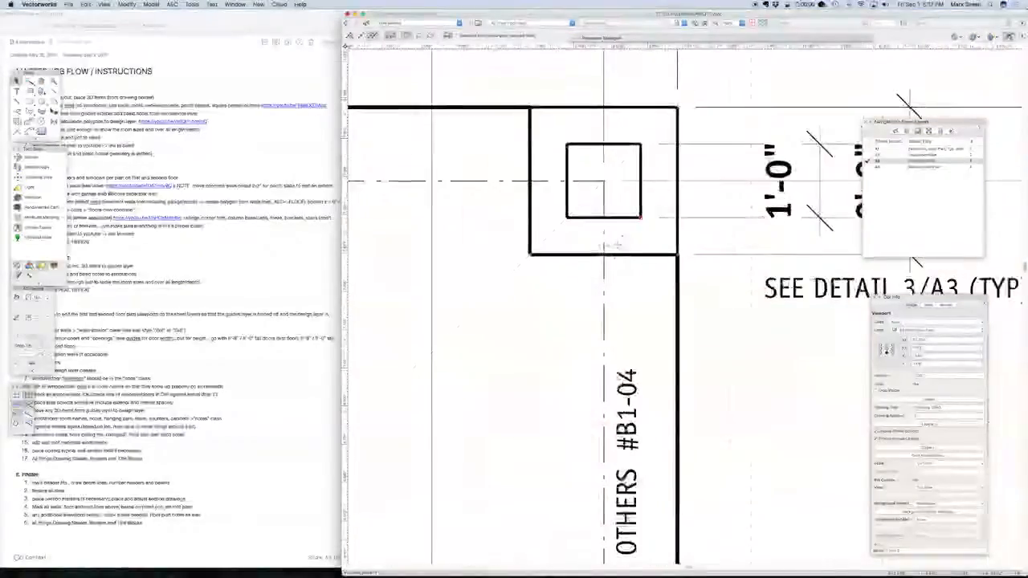
pyautogui.scroll(-5, 697, 212)
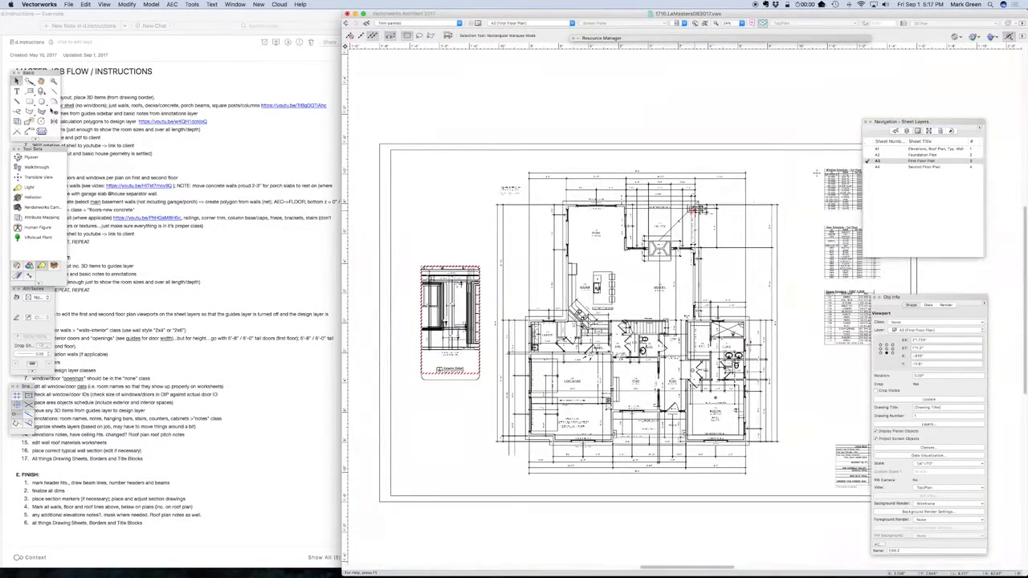
# Restore the working-1 saved view and make the column class hidden from plan view visible
pyautogui.click(934, 131)
pyautogui.doubleClick(883, 224)
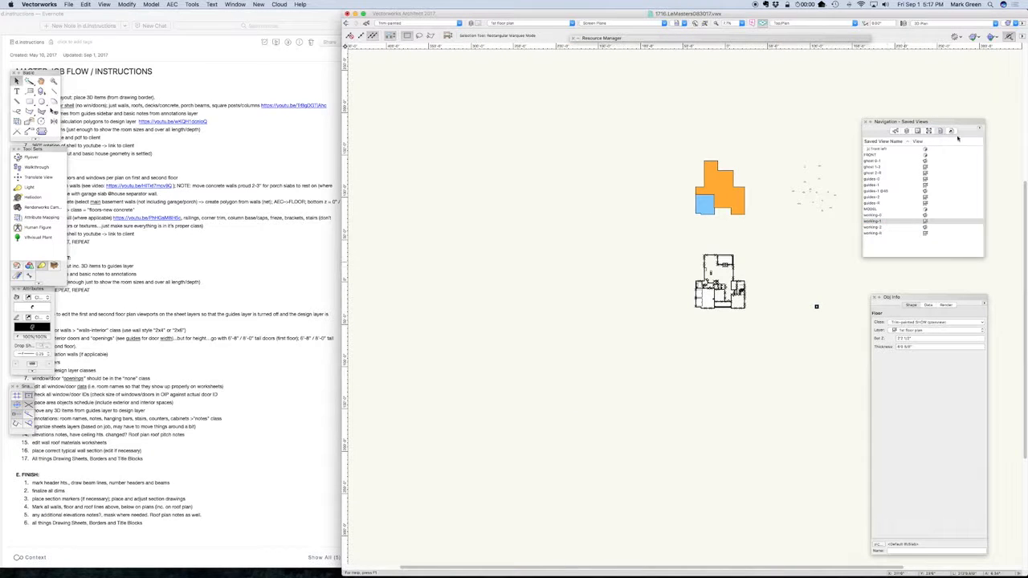
pyautogui.click(894, 131)
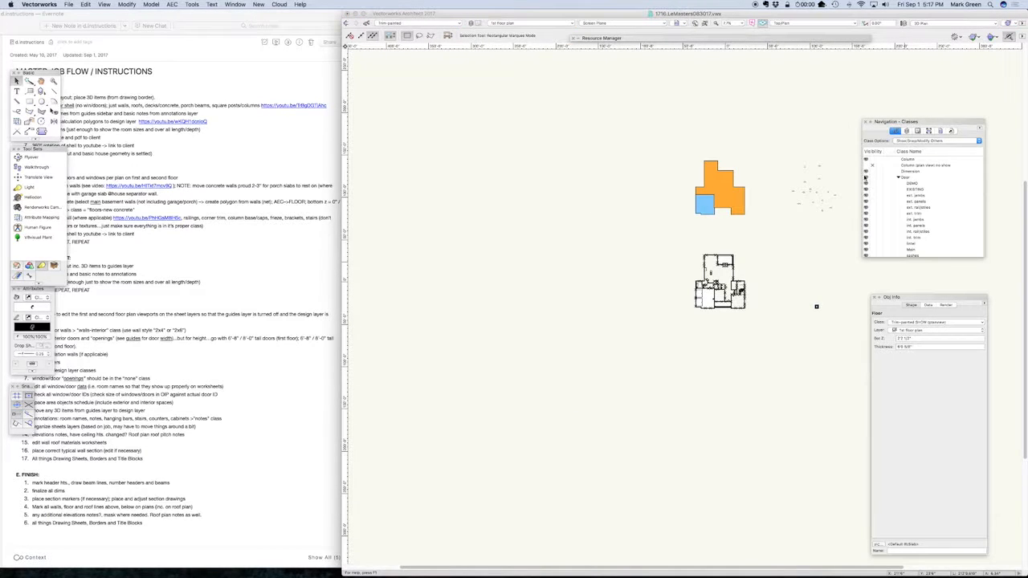
pyautogui.click(865, 166)
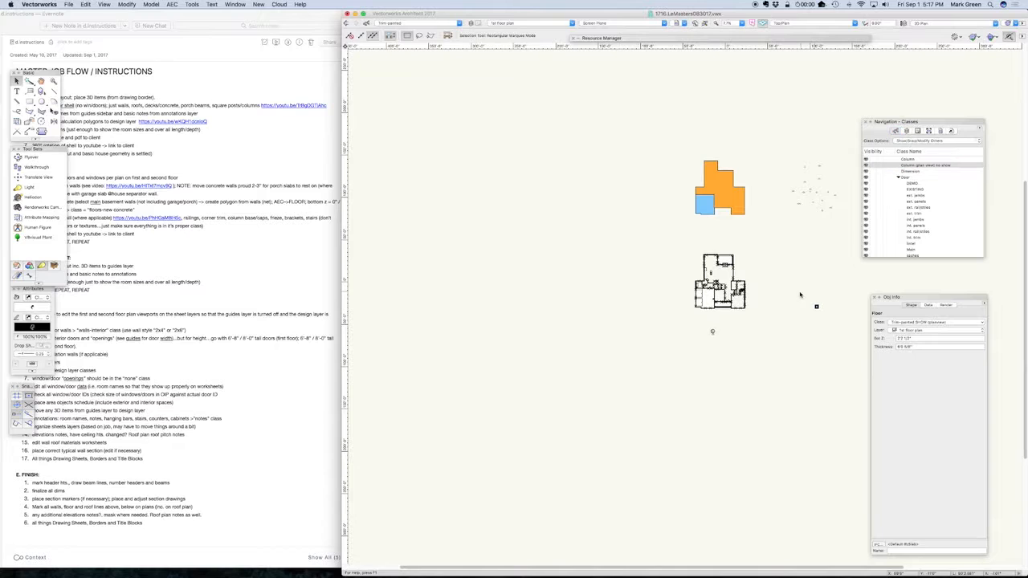
# Move the six column objects beside the first floor plan in the negative X direction onto the house plan
pyautogui.moveTo(800, 294); pyautogui.dragTo(843, 329)
pyautogui.press('super+m')
pyautogui.write('-')
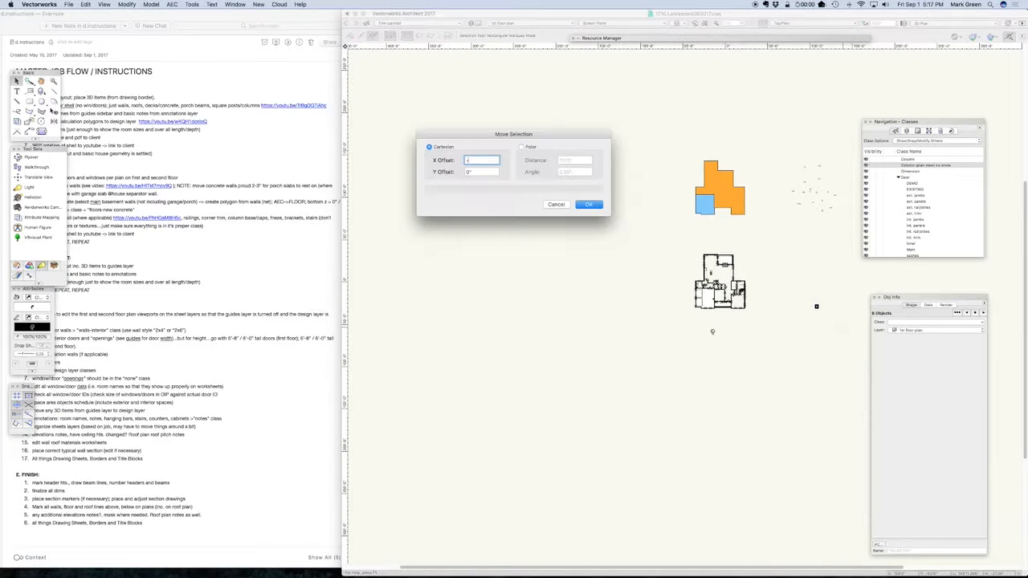
pyautogui.write('11')
pyautogui.press('Tab')
pyautogui.press('Return')
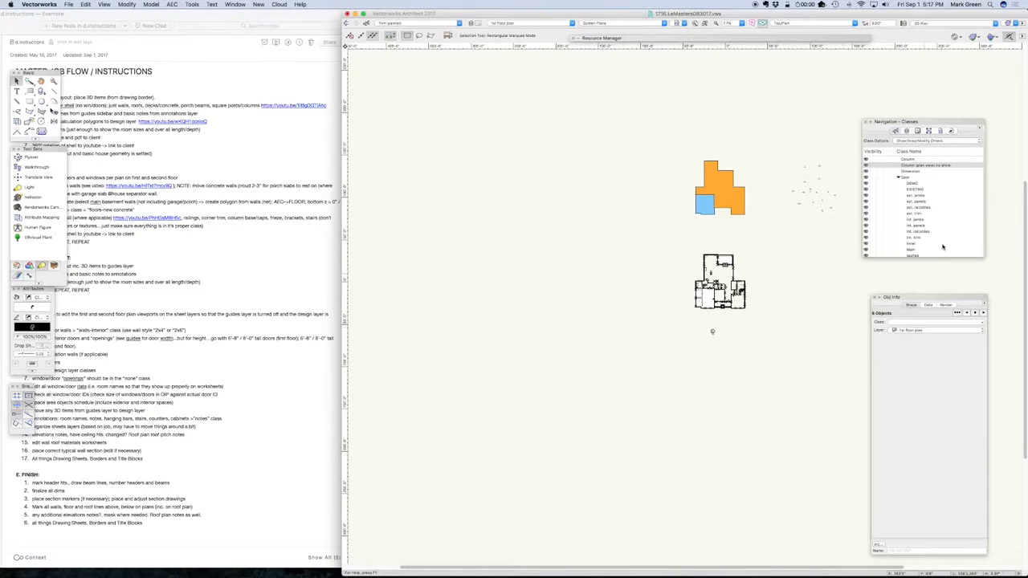
# Restore the MODEL saved view, switch to Evernote and compare the listed corner trim, frieze and brackets with the modeled front gable
pyautogui.click(938, 131)
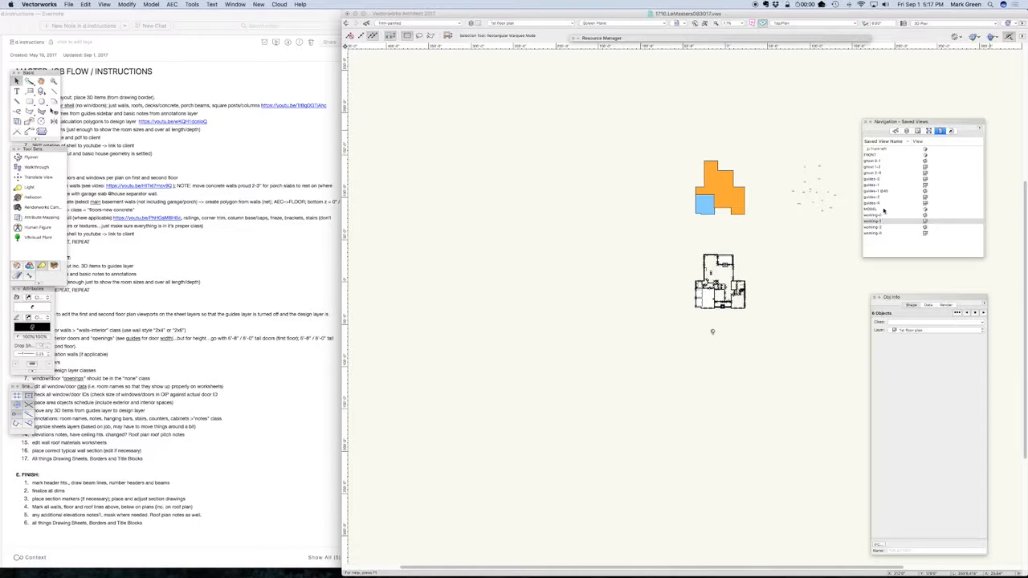
pyautogui.click(880, 209)
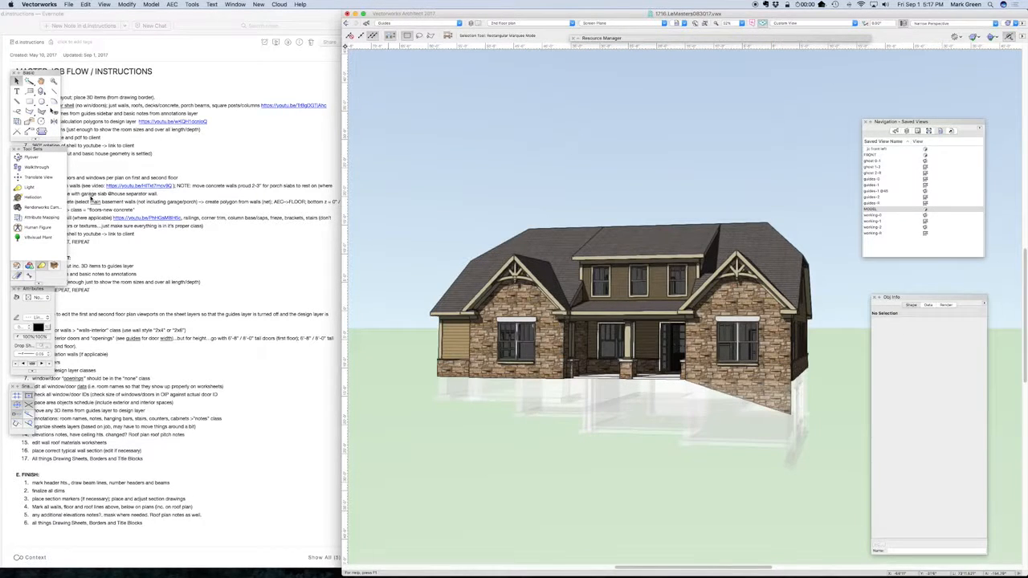
pyautogui.click(85, 207)
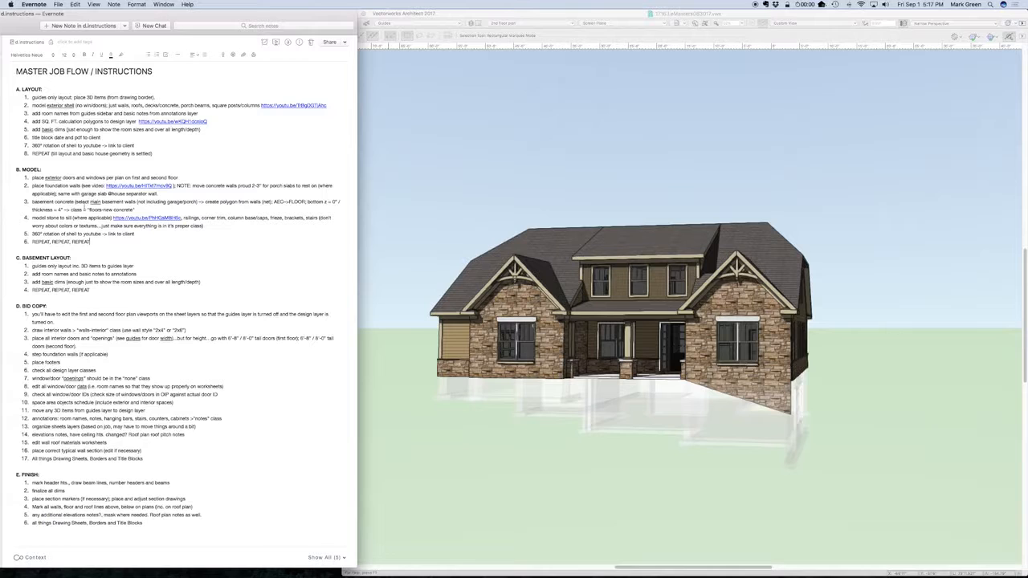
pyautogui.doubleClick(212, 218)
pyautogui.doubleClick(275, 218)
pyautogui.doubleClick(294, 218)
pyautogui.scroll(10, 742, 277)
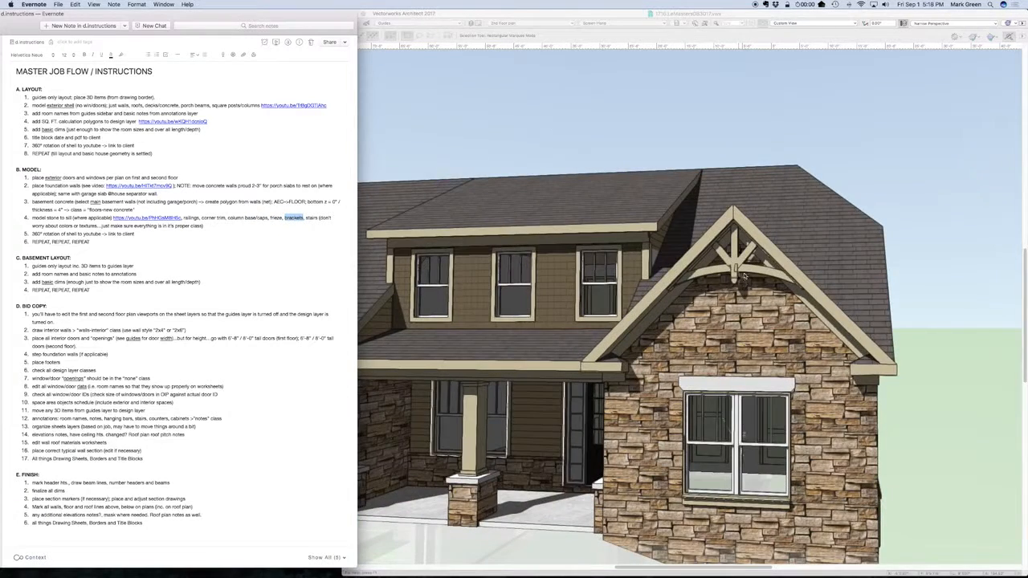
pyautogui.scroll(-10, 743, 277)
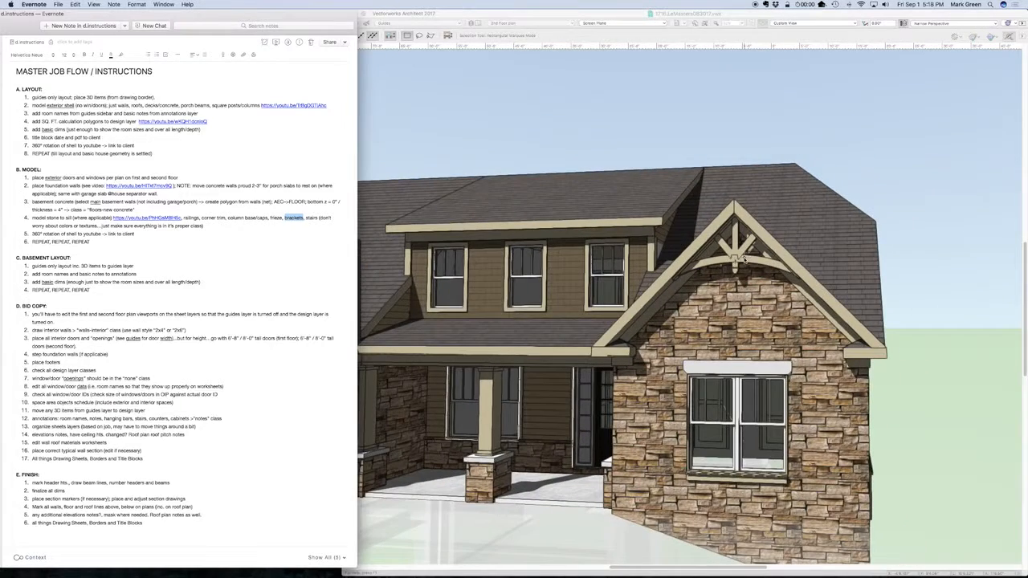
pyautogui.click(404, 109)
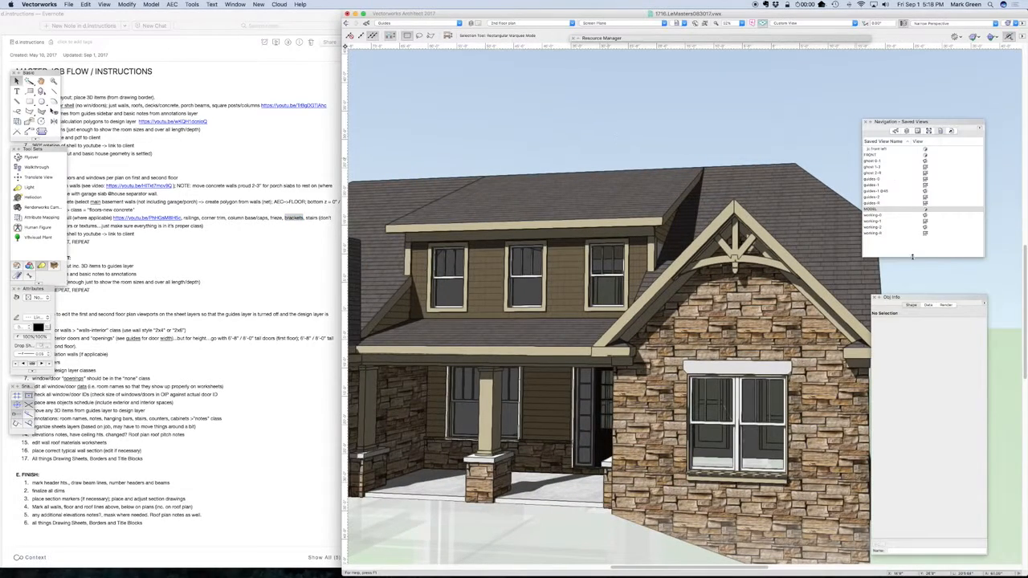
# Show the gable bracket in a front wireframe view with Roof plan as the active layer
pyautogui.press('super+5')
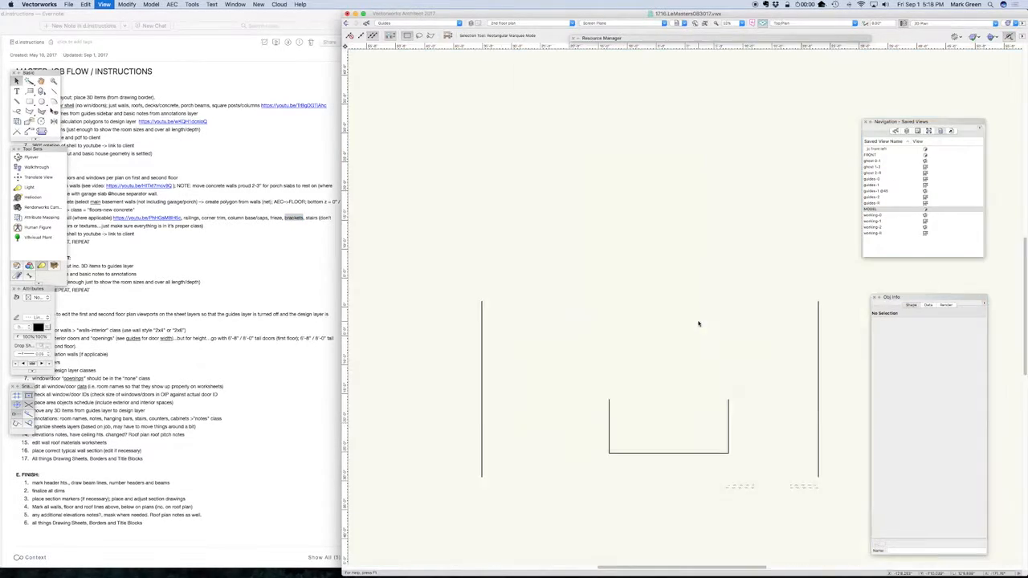
pyautogui.press('2')
pyautogui.scroll(5, 611, 276)
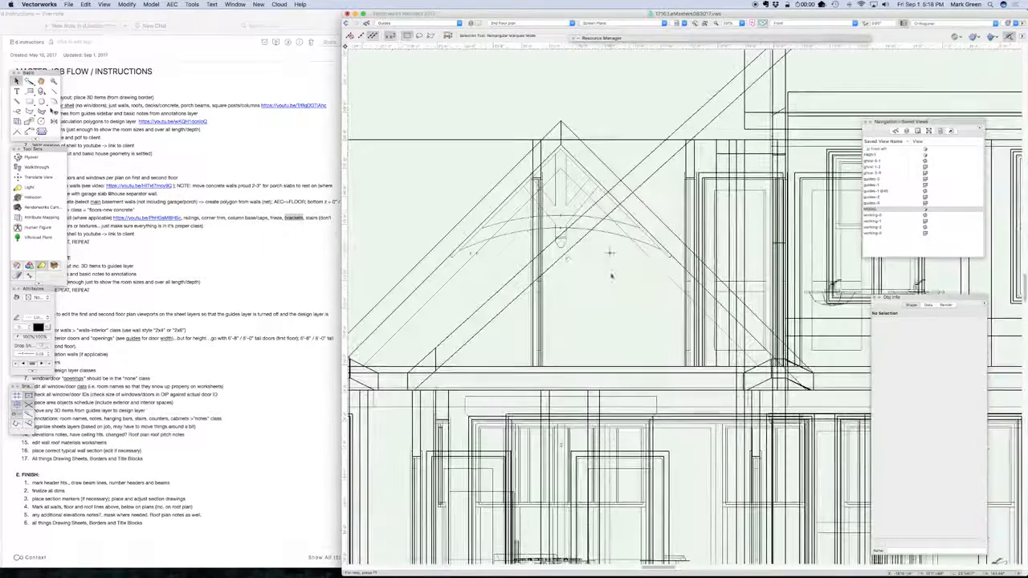
pyautogui.click(907, 130)
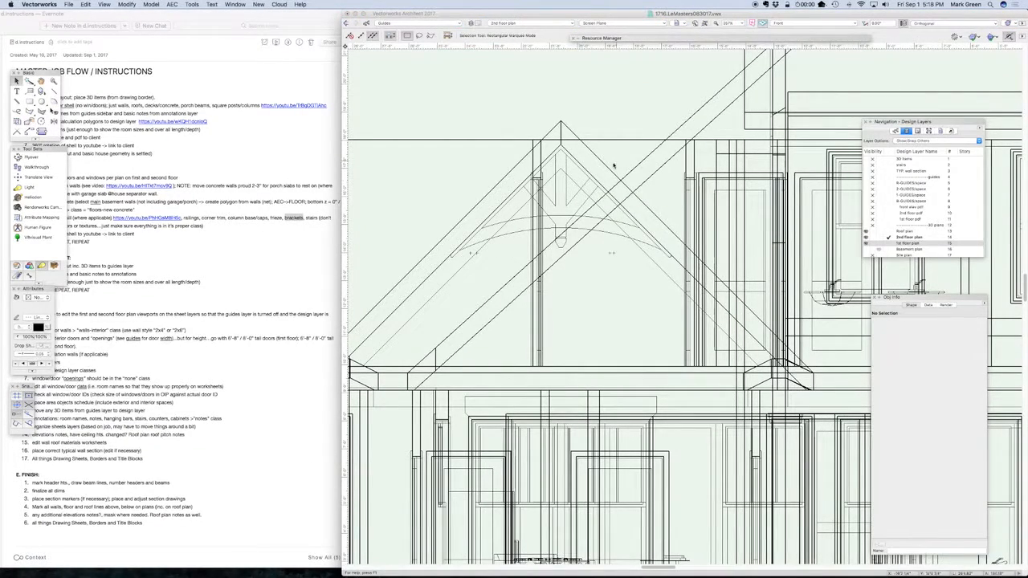
pyautogui.click(889, 231)
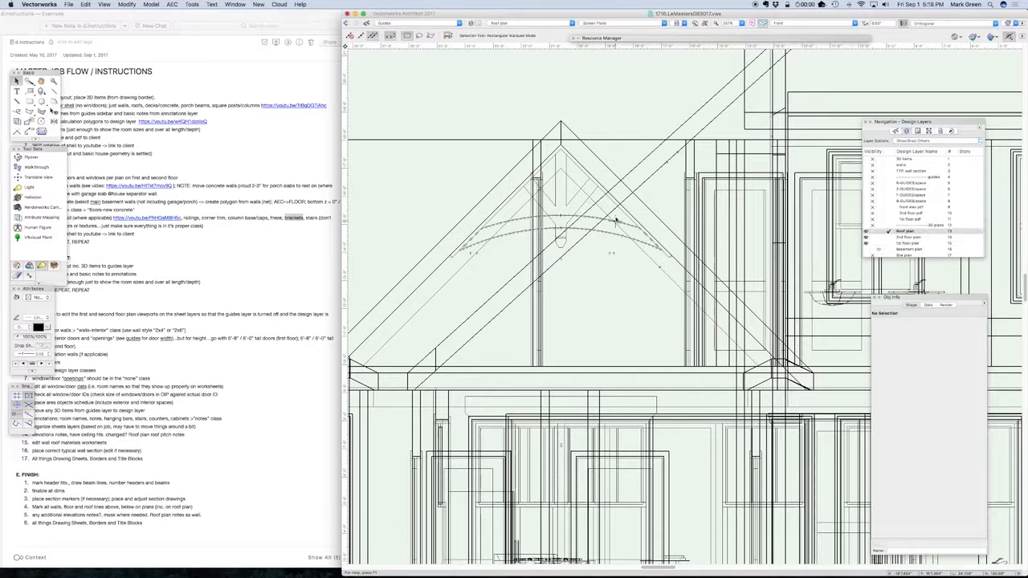
# Inspect the sloped and arched extrudes inside the gable bracket group, exit the group and restore the MODEL saved view
pyautogui.click(528, 233)
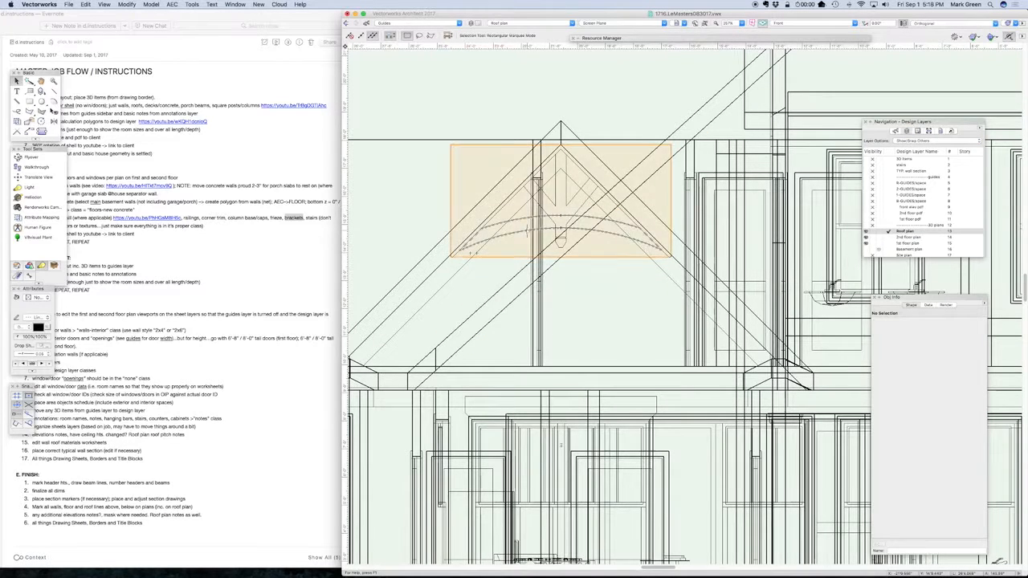
pyautogui.doubleClick(516, 238)
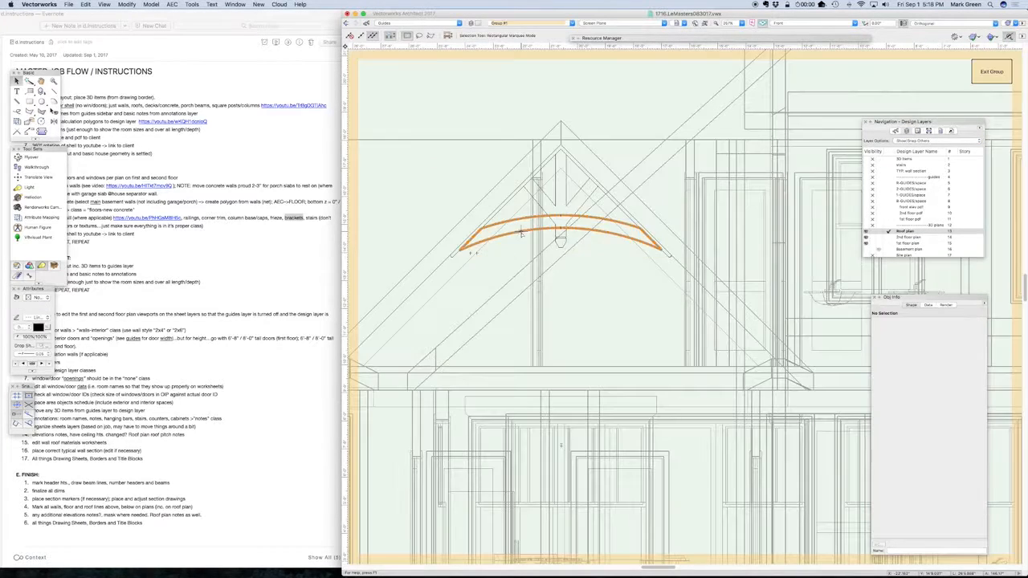
pyautogui.scroll(3, 511, 251)
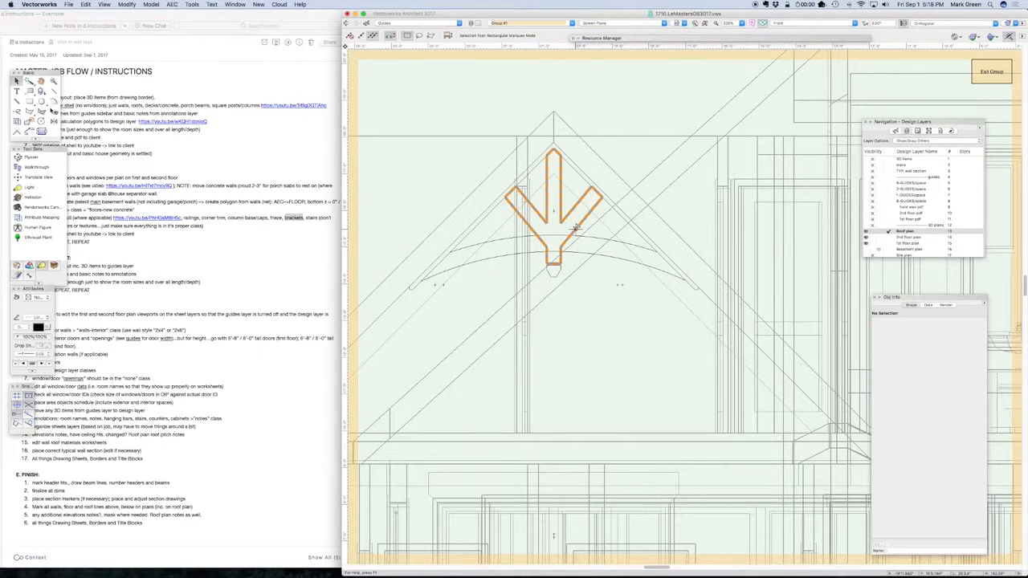
pyautogui.click(478, 222)
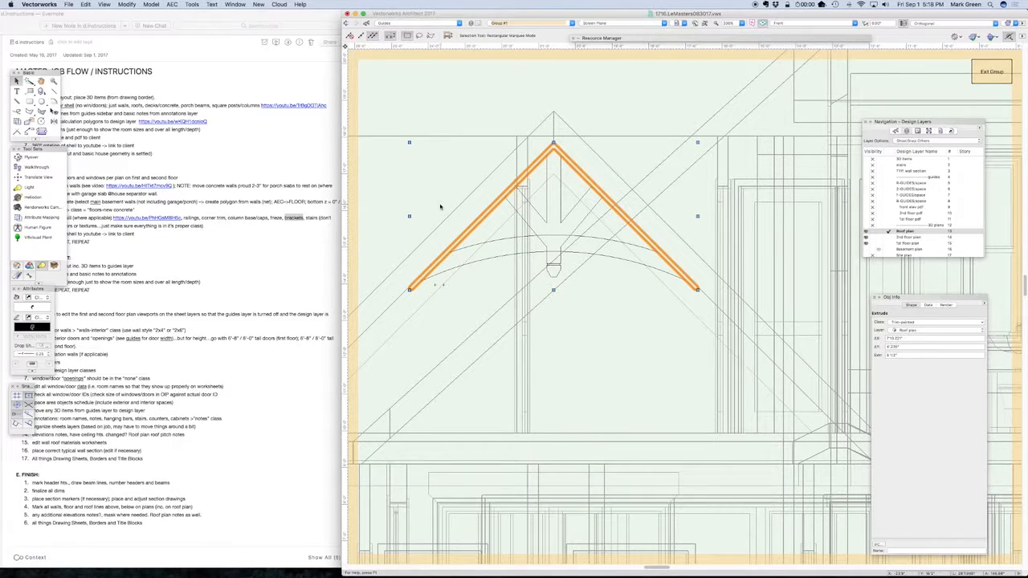
pyautogui.click(506, 253)
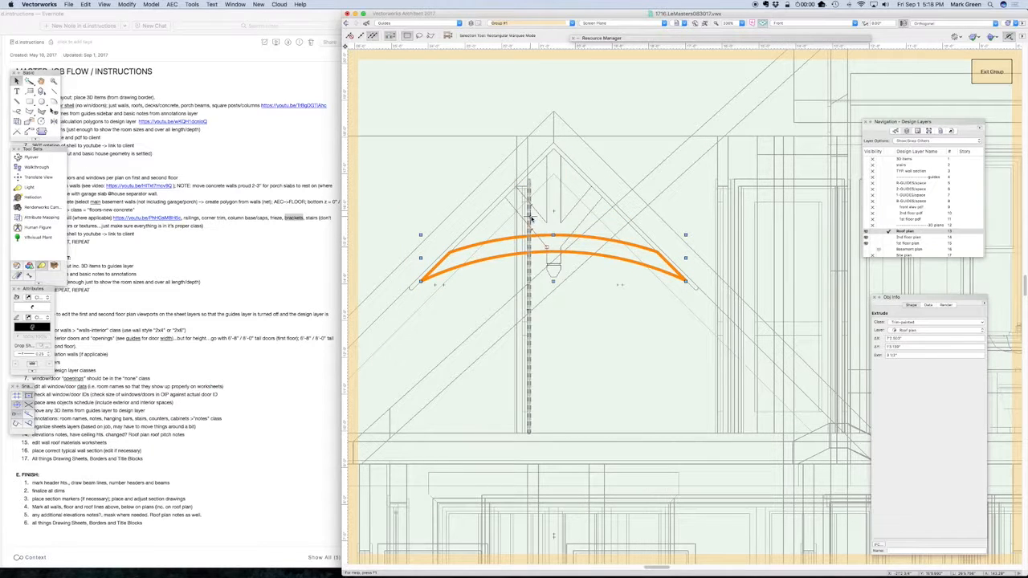
pyautogui.click(995, 74)
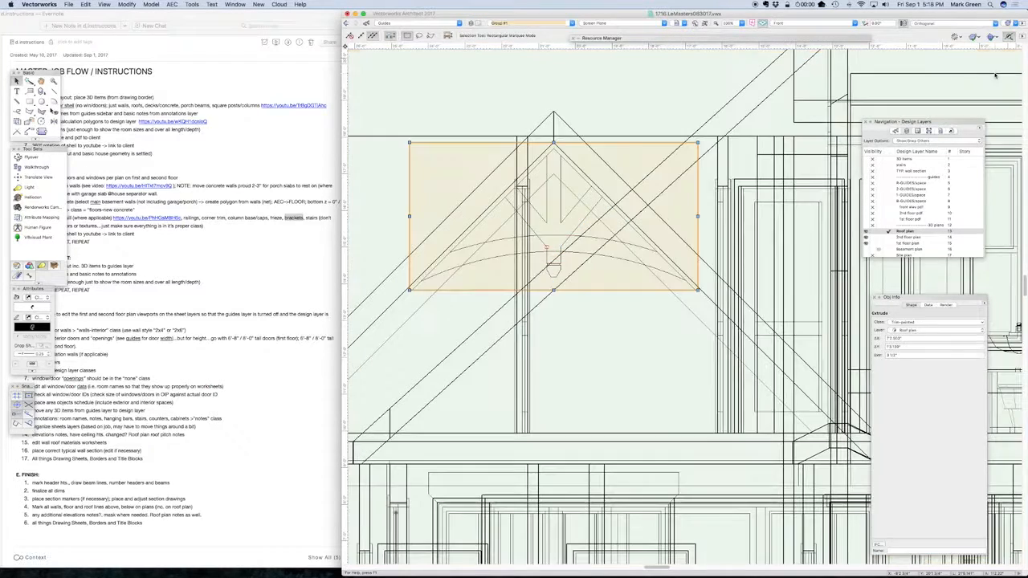
pyautogui.click(938, 132)
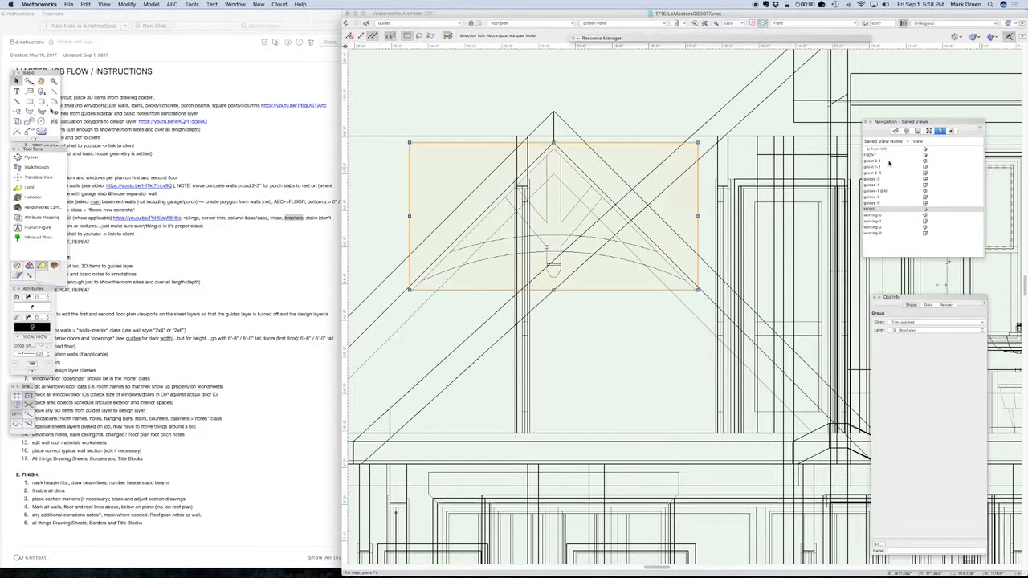
pyautogui.doubleClick(872, 209)
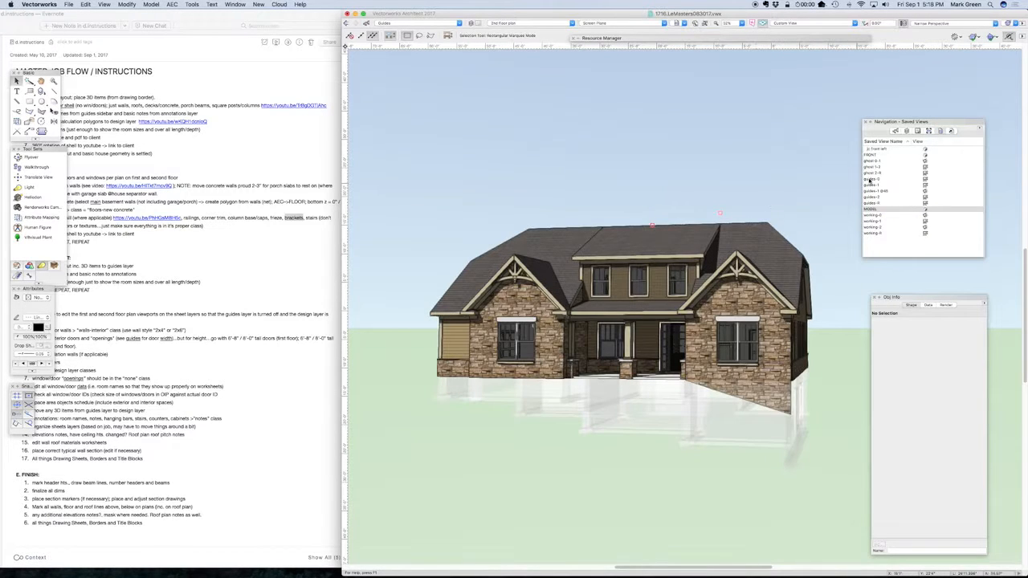
# Open sheet A1 and update the FRONT ELEVATION viewport to check the gable bracket
pyautogui.click(916, 131)
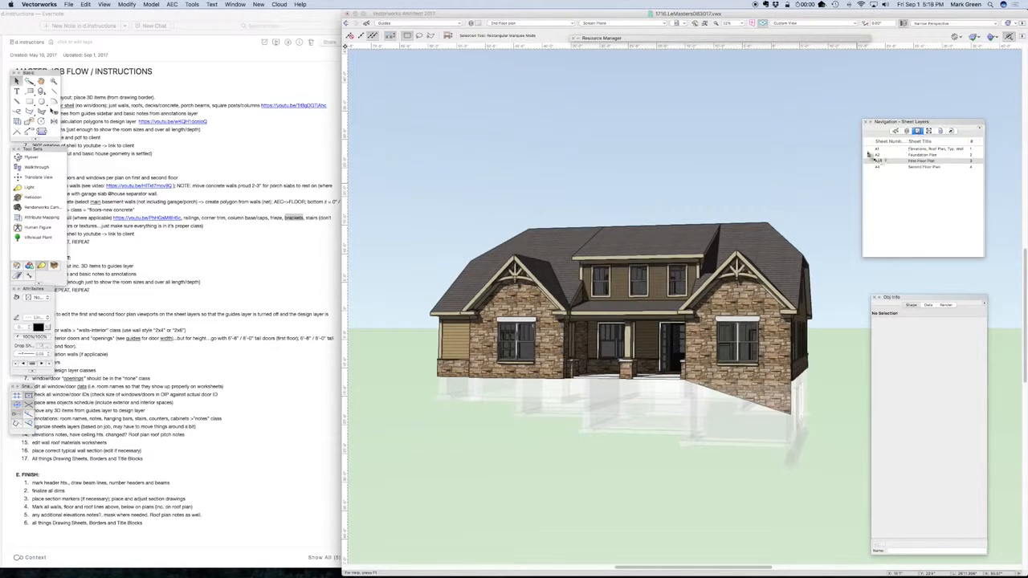
pyautogui.click(877, 149)
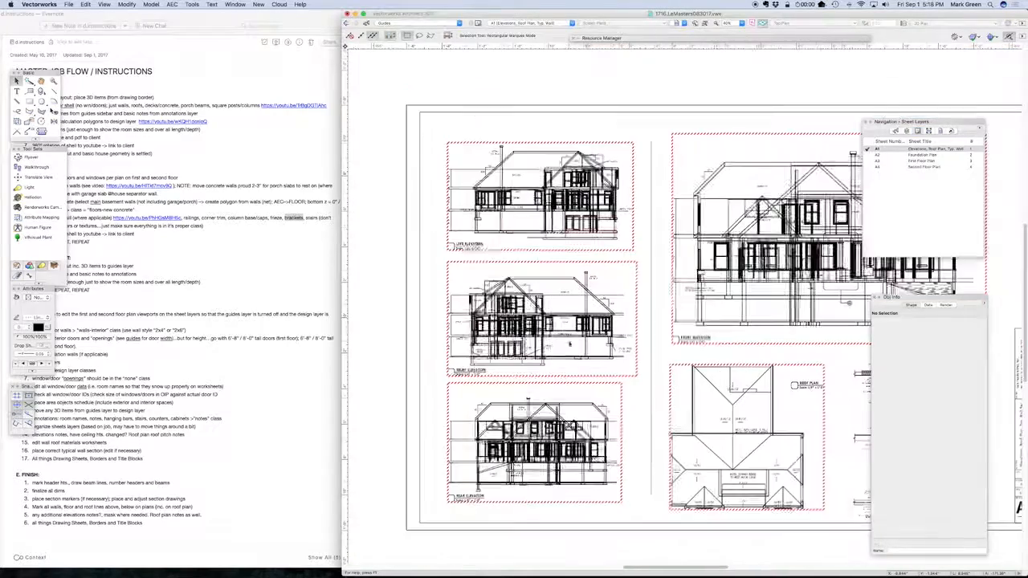
pyautogui.click(793, 134)
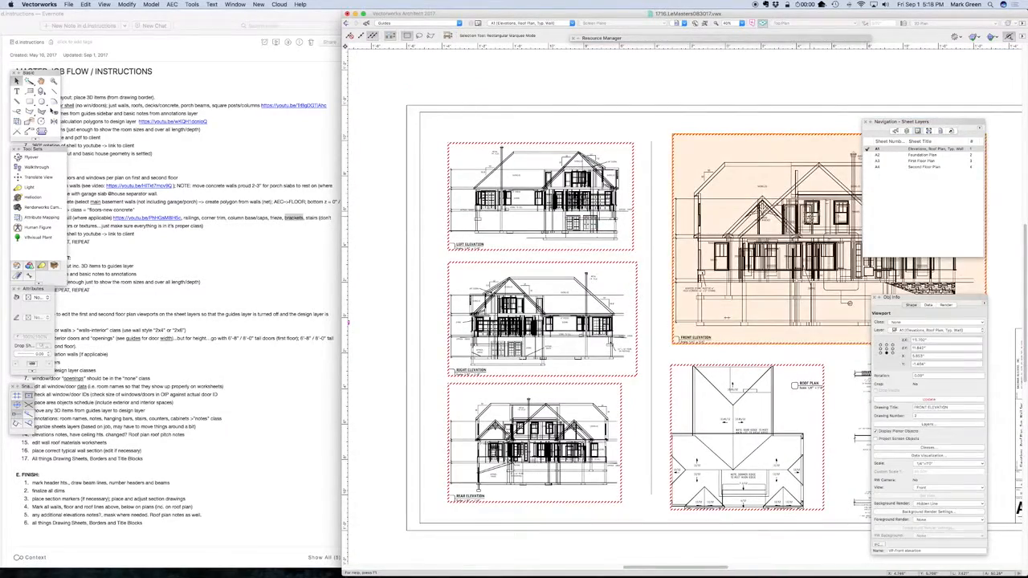
pyautogui.scroll(4, 808, 220)
pyautogui.click(936, 401)
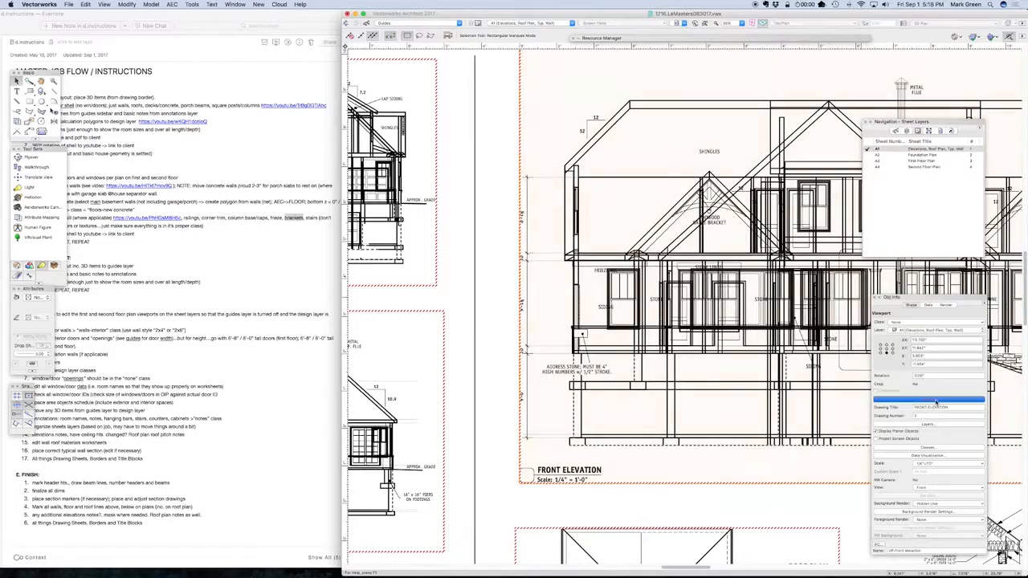
pyautogui.scroll(5, 767, 213)
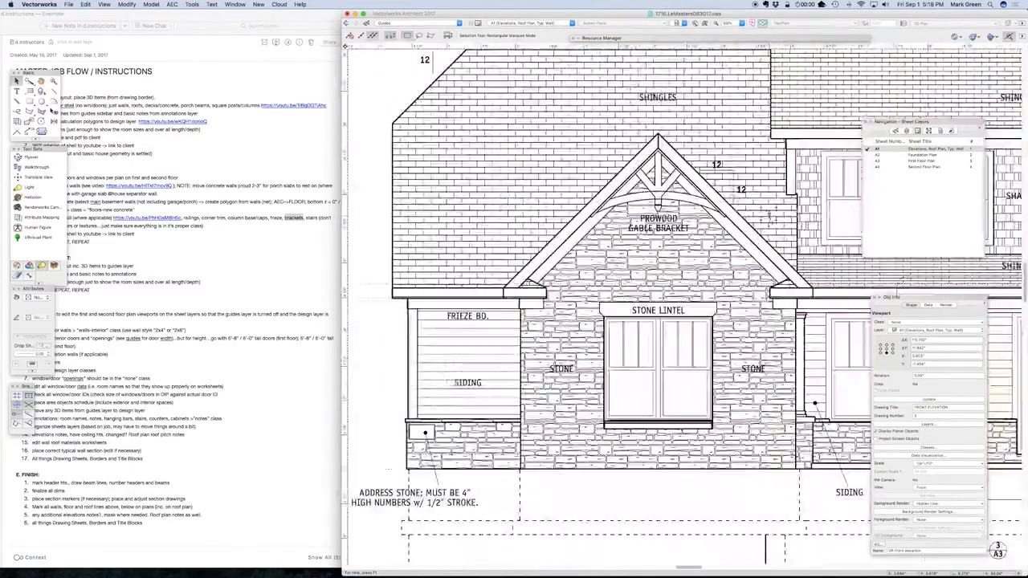